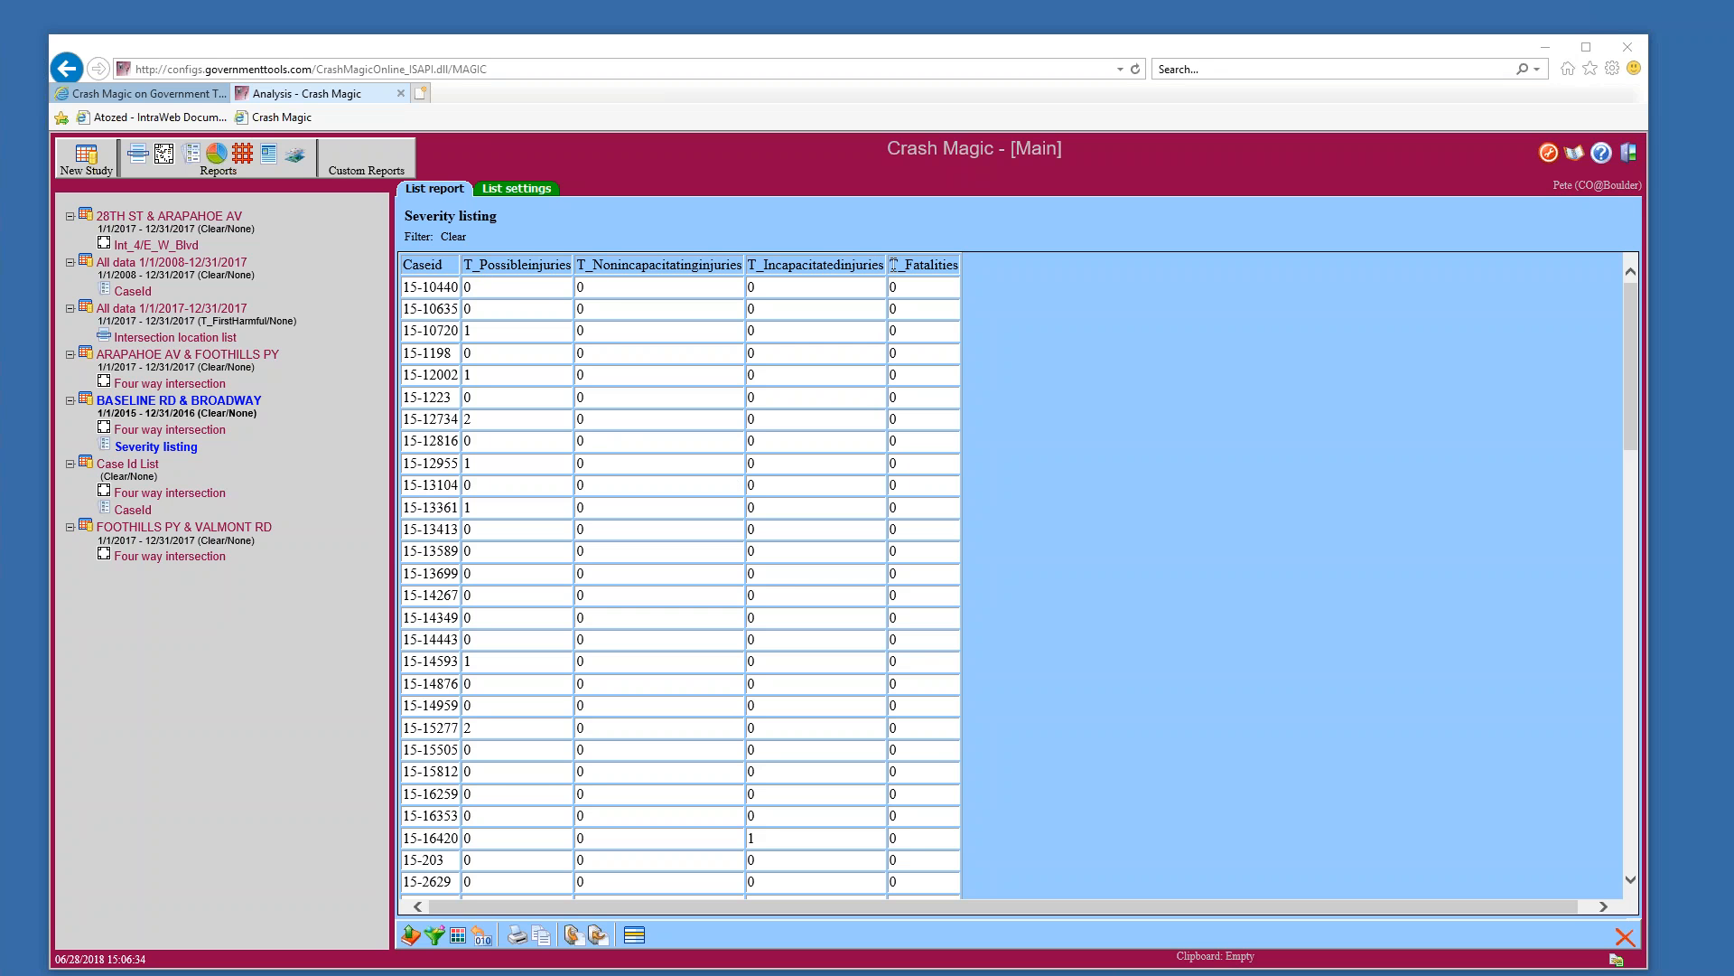
Examine the possible, nonincapacitating, incapacitated injury and fatality columns of the Severity listing.
double_click(520, 264)
left_click(667, 264)
double_click(666, 265)
left_click(816, 264)
double_click(816, 265)
left_click(916, 265)
double_click(916, 265)
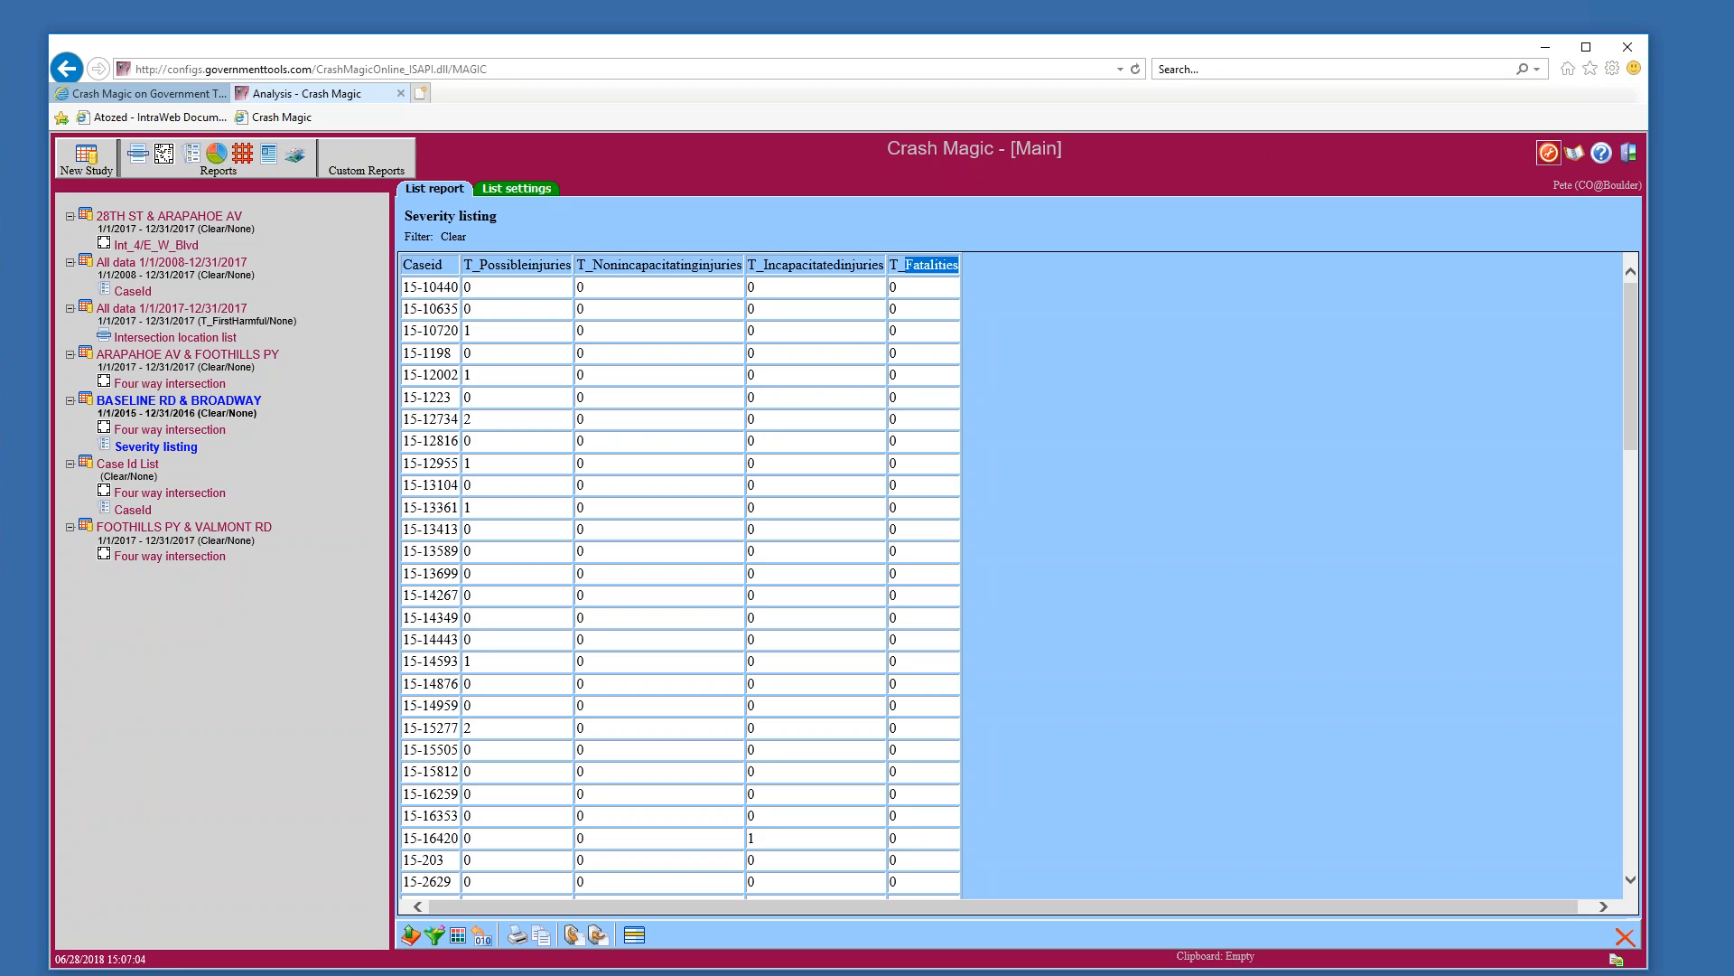
In administration, open CO@Boulder's shared V_UserDefined calculated fields and add a field named T_Severity.
left_click(1548, 156)
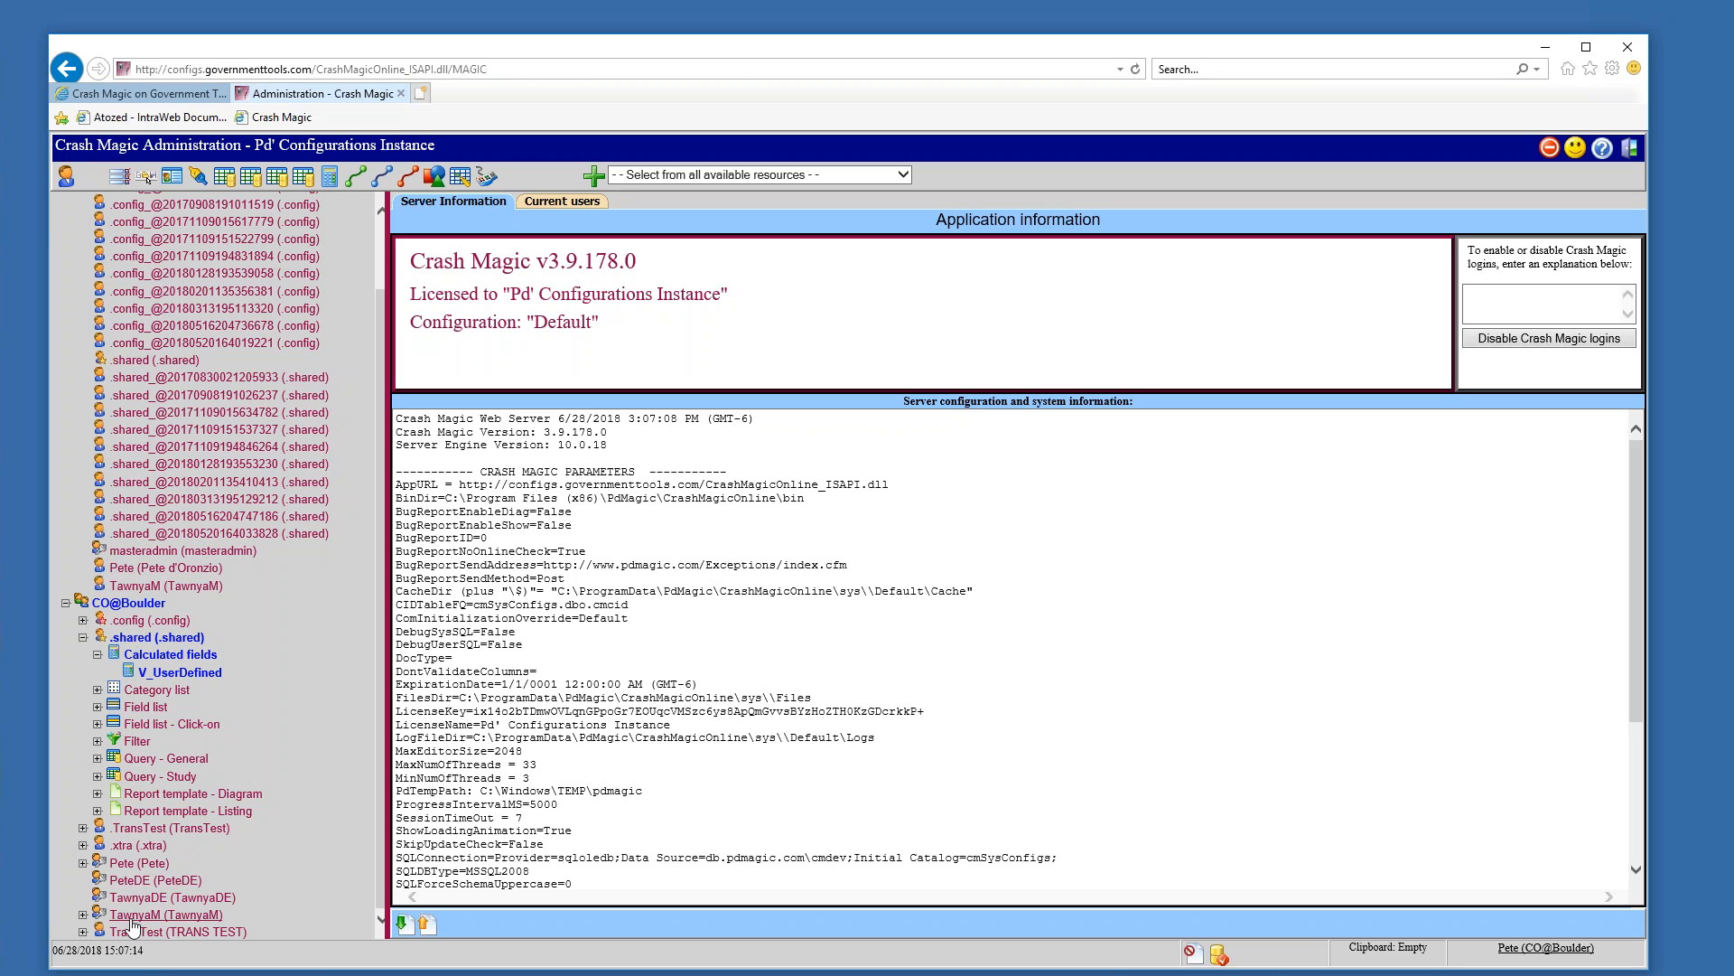
left_click(167, 674)
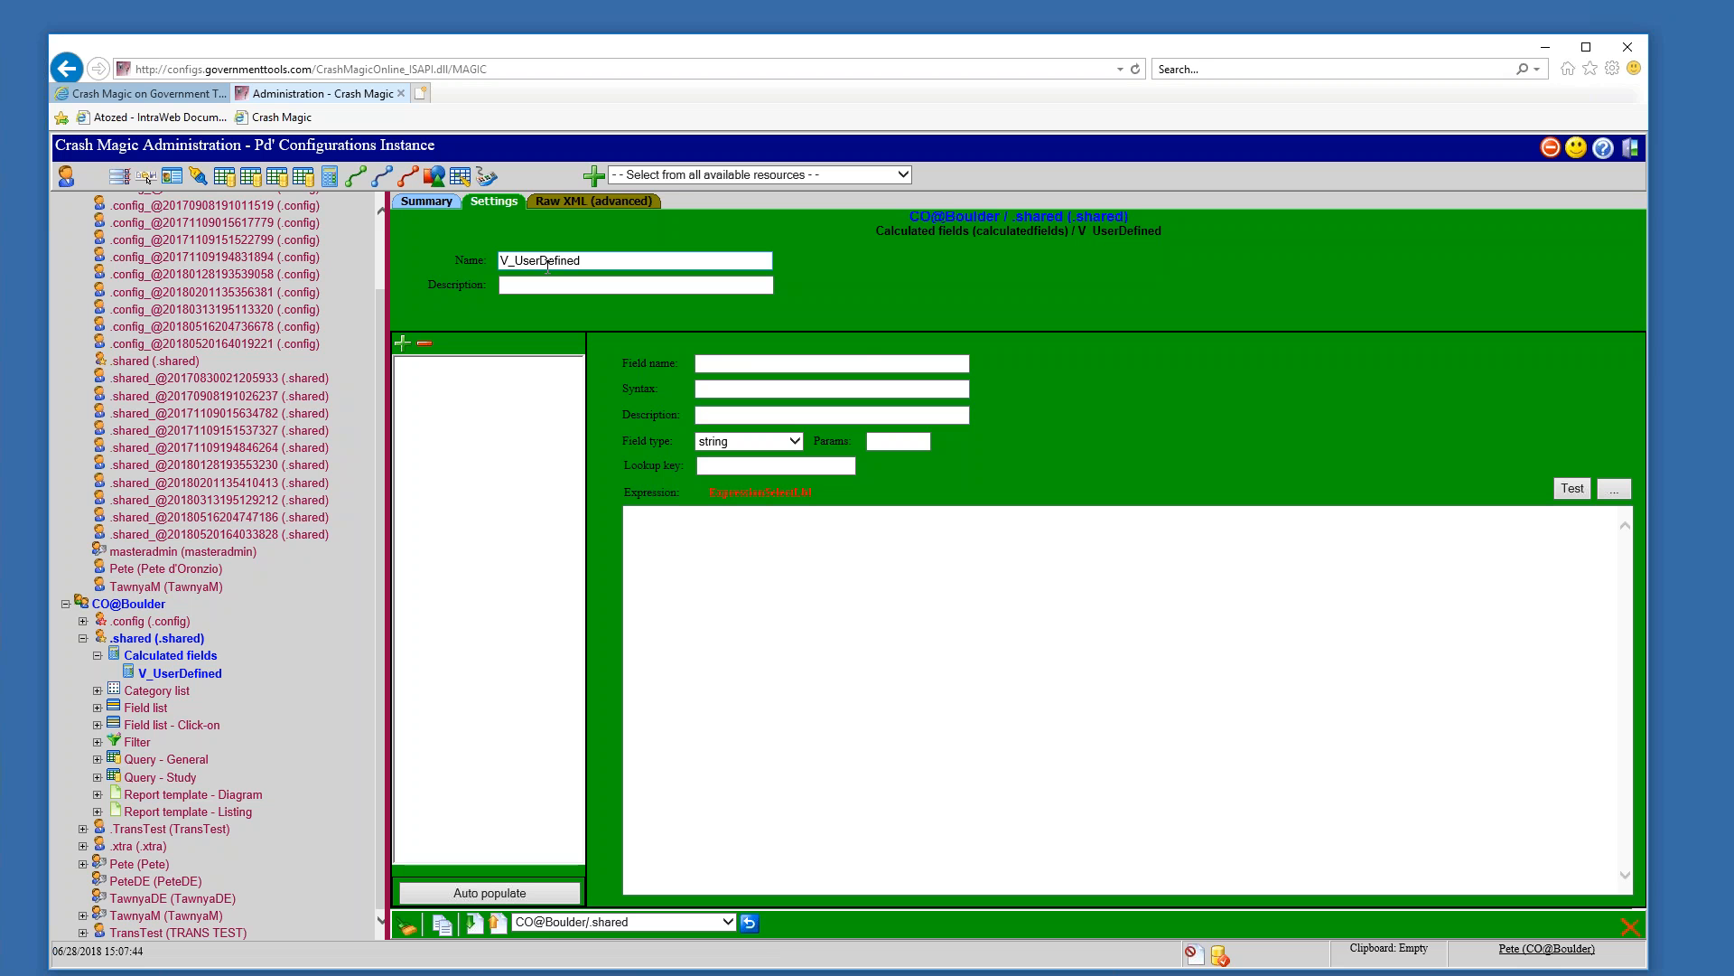
left_click(403, 344)
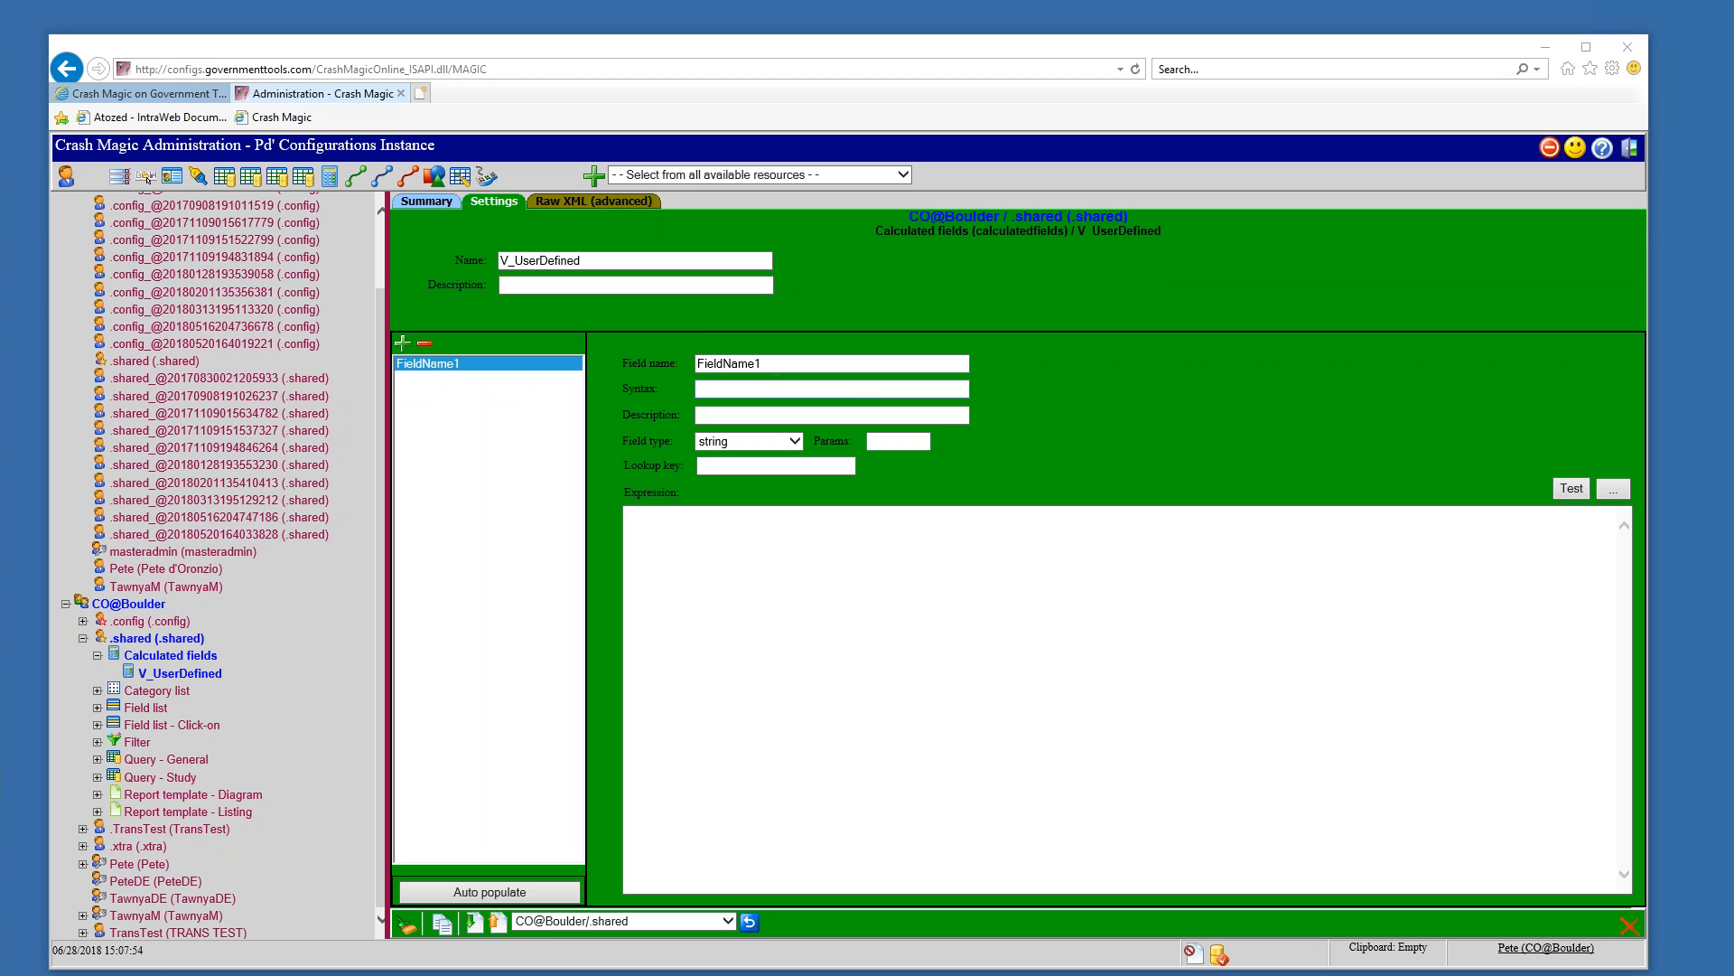
double_click(753, 361)
type("T_Severity")
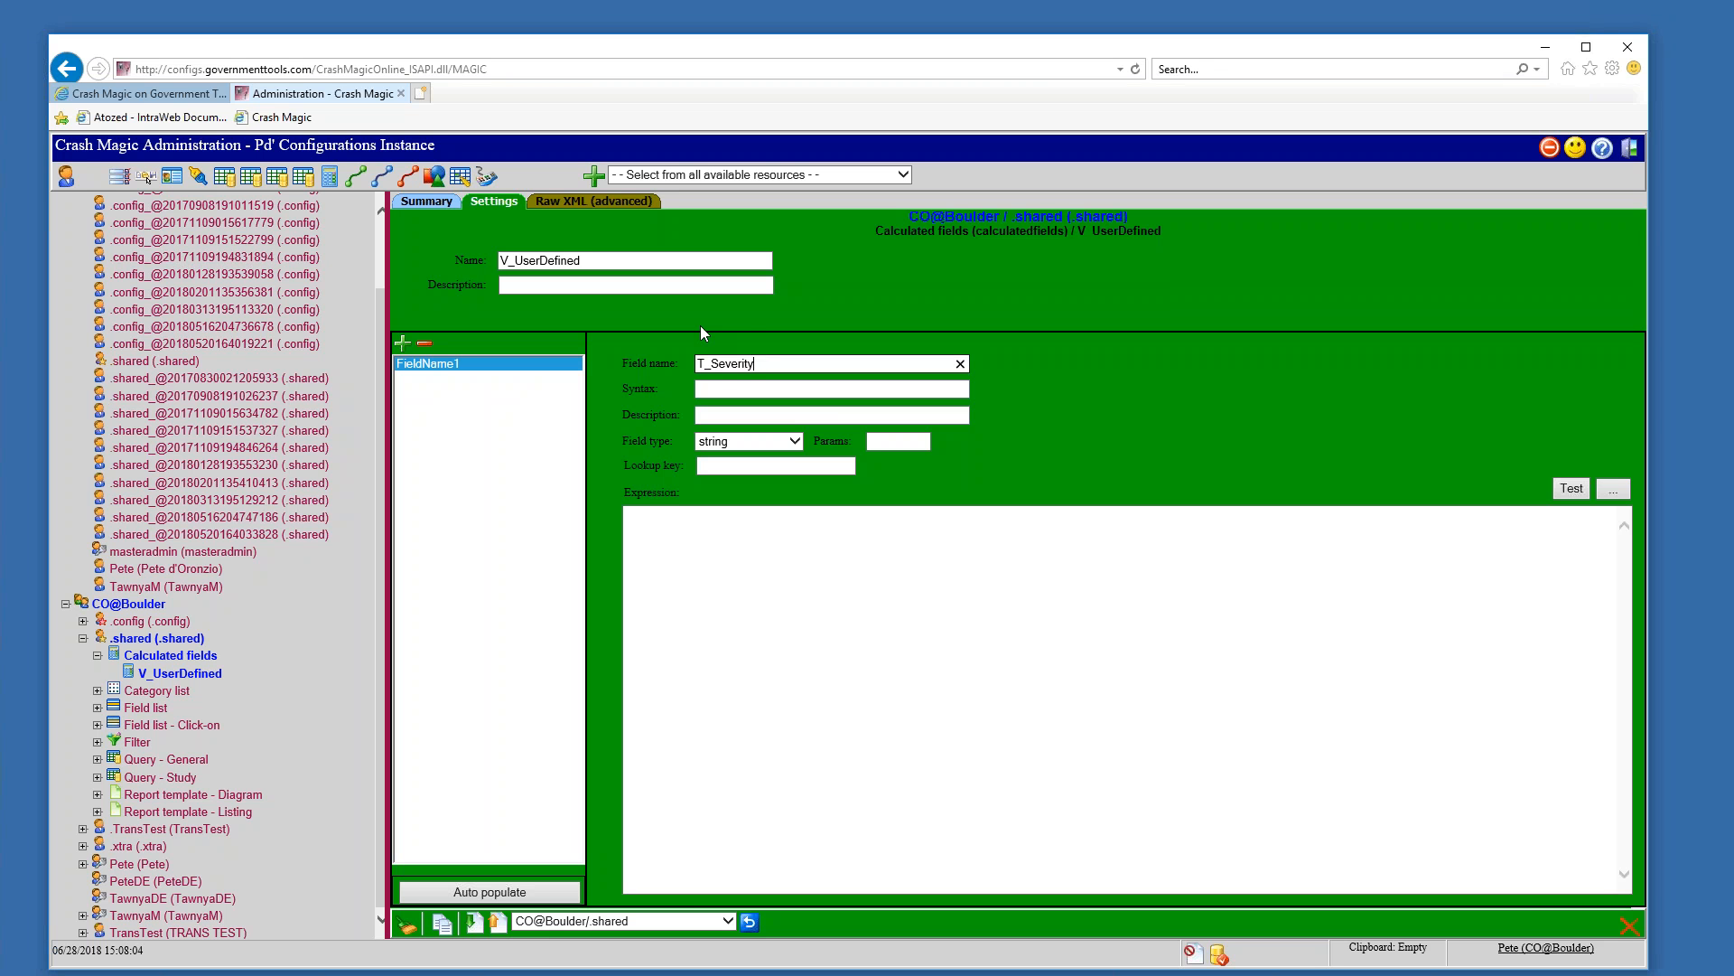
Set the T_Severity field's description to "Most serious severity" and keep string as its field type.
left_click(726, 390)
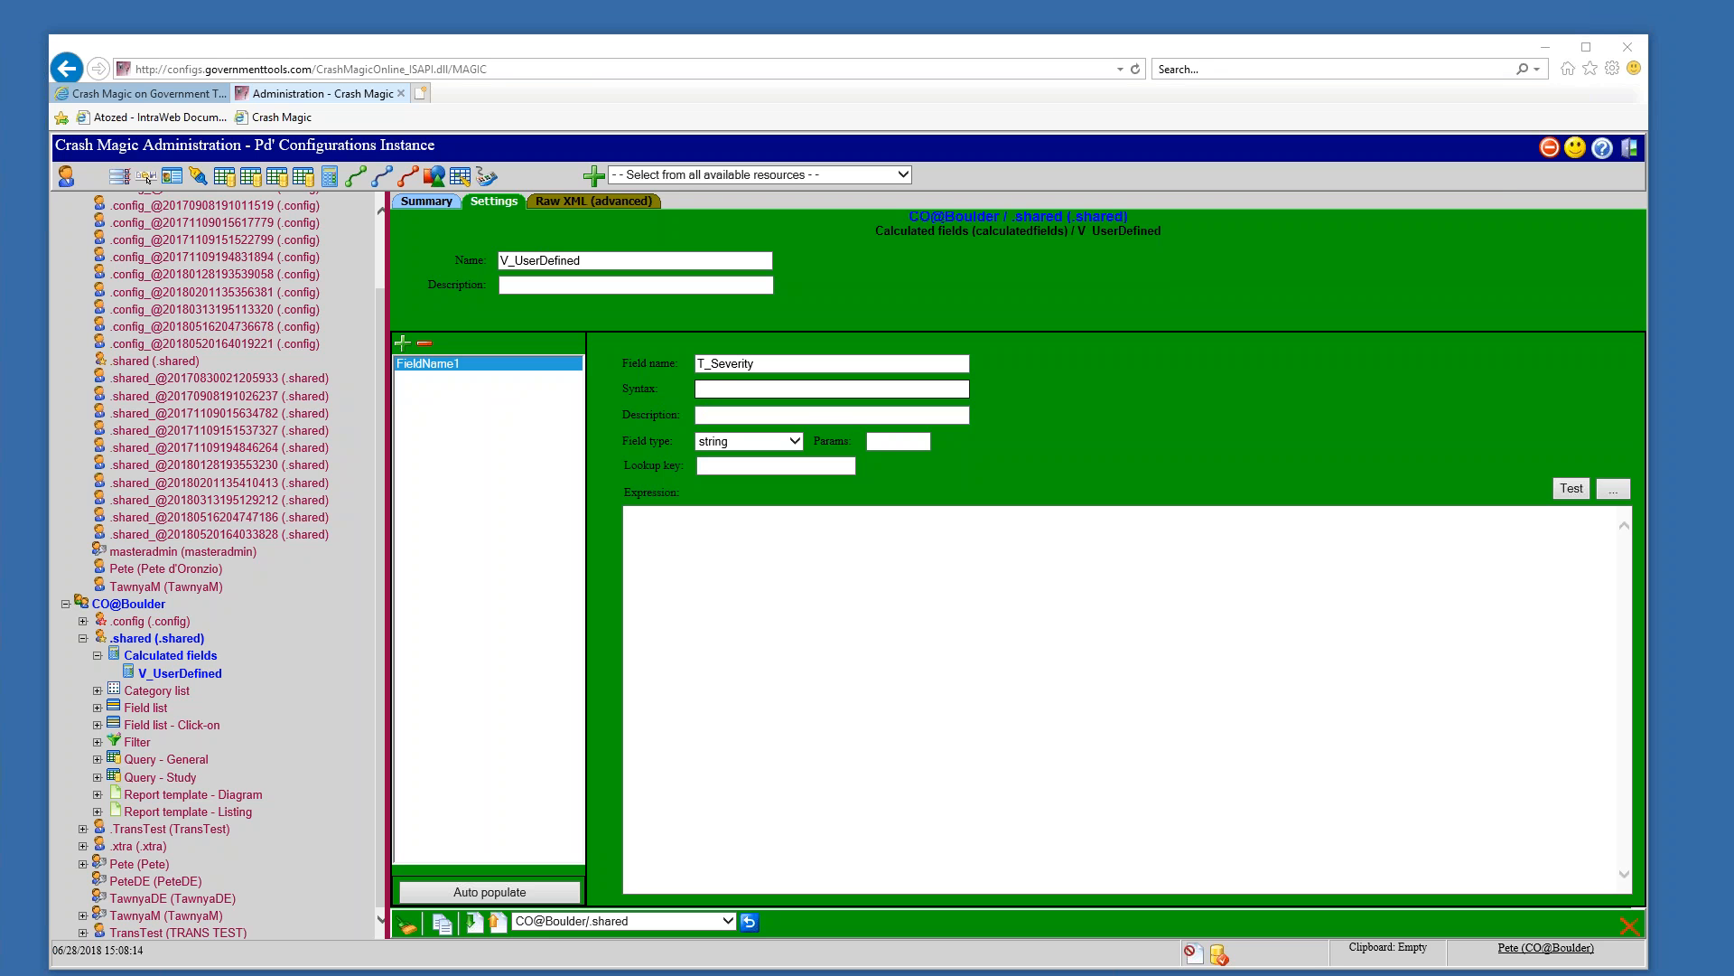
left_click(775, 419)
type("Most serious severity")
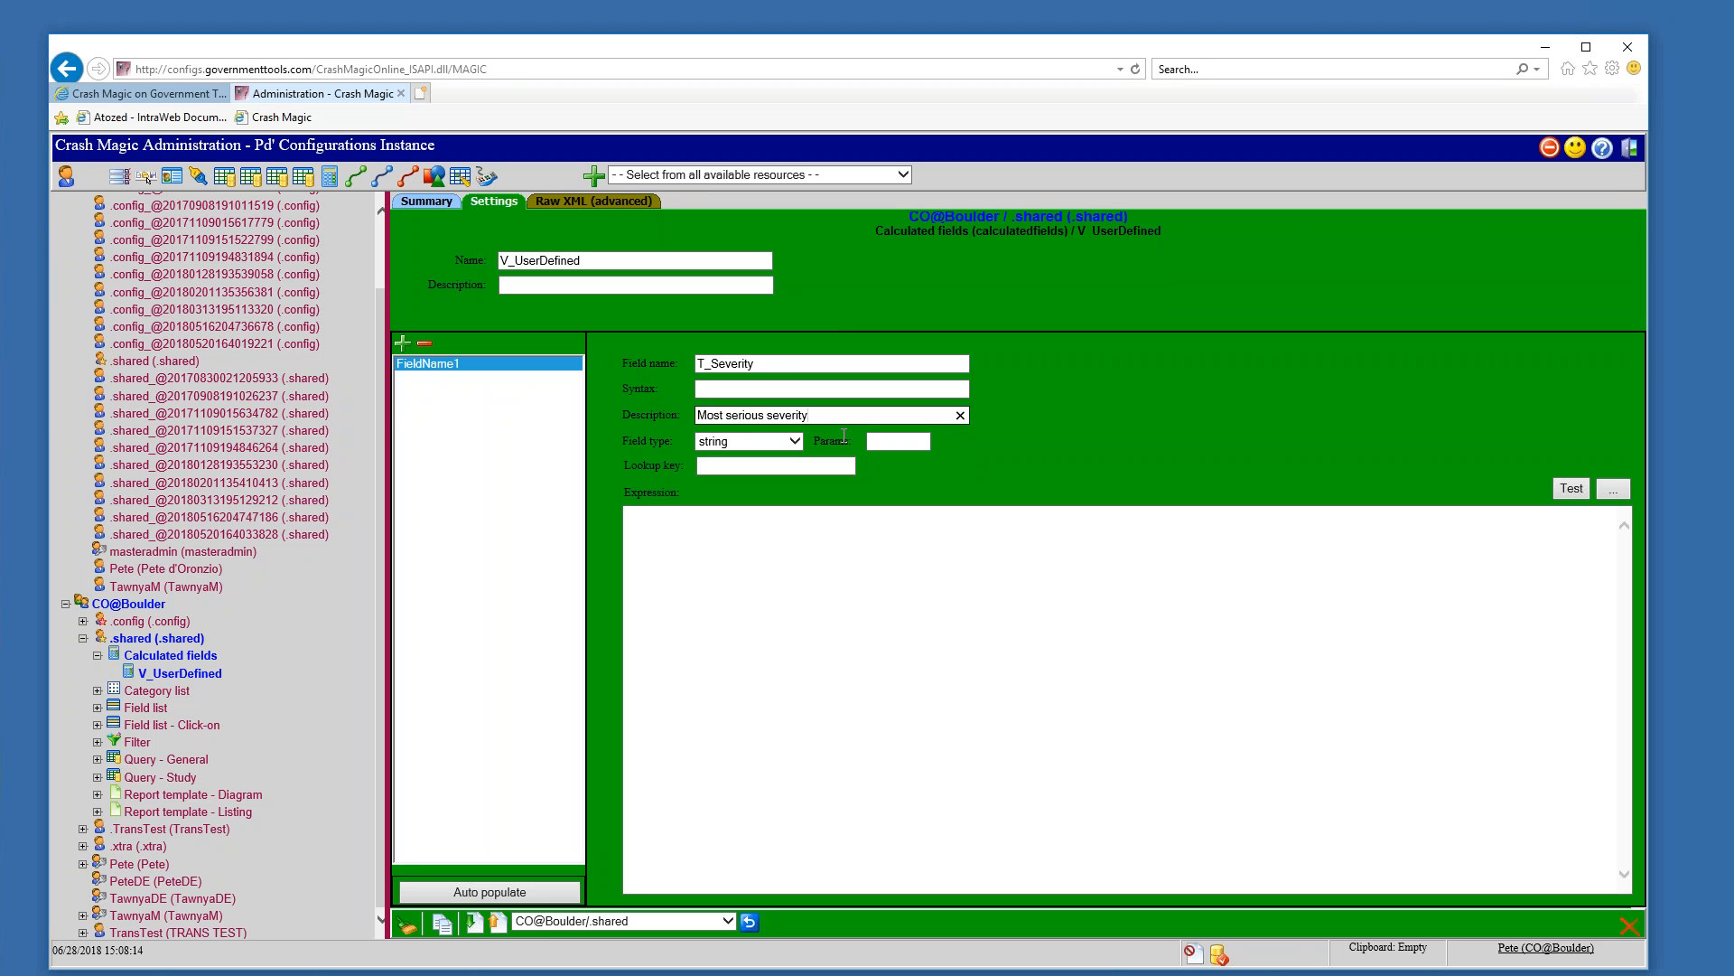
left_click(731, 445)
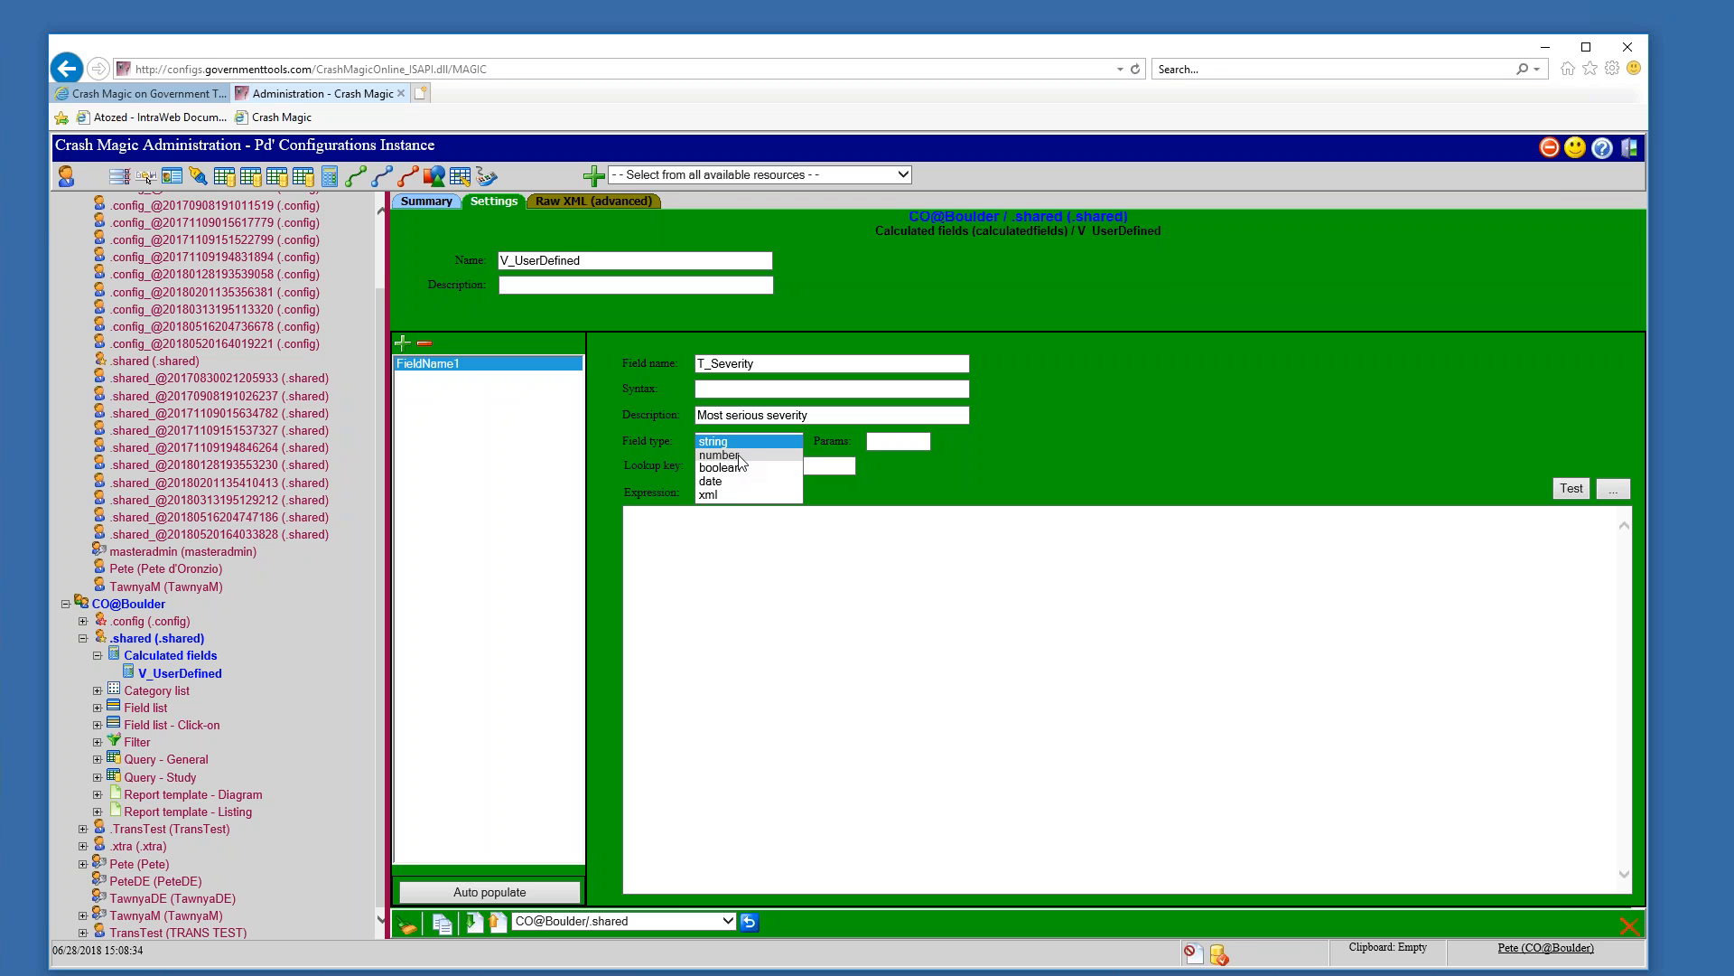
left_click(750, 443)
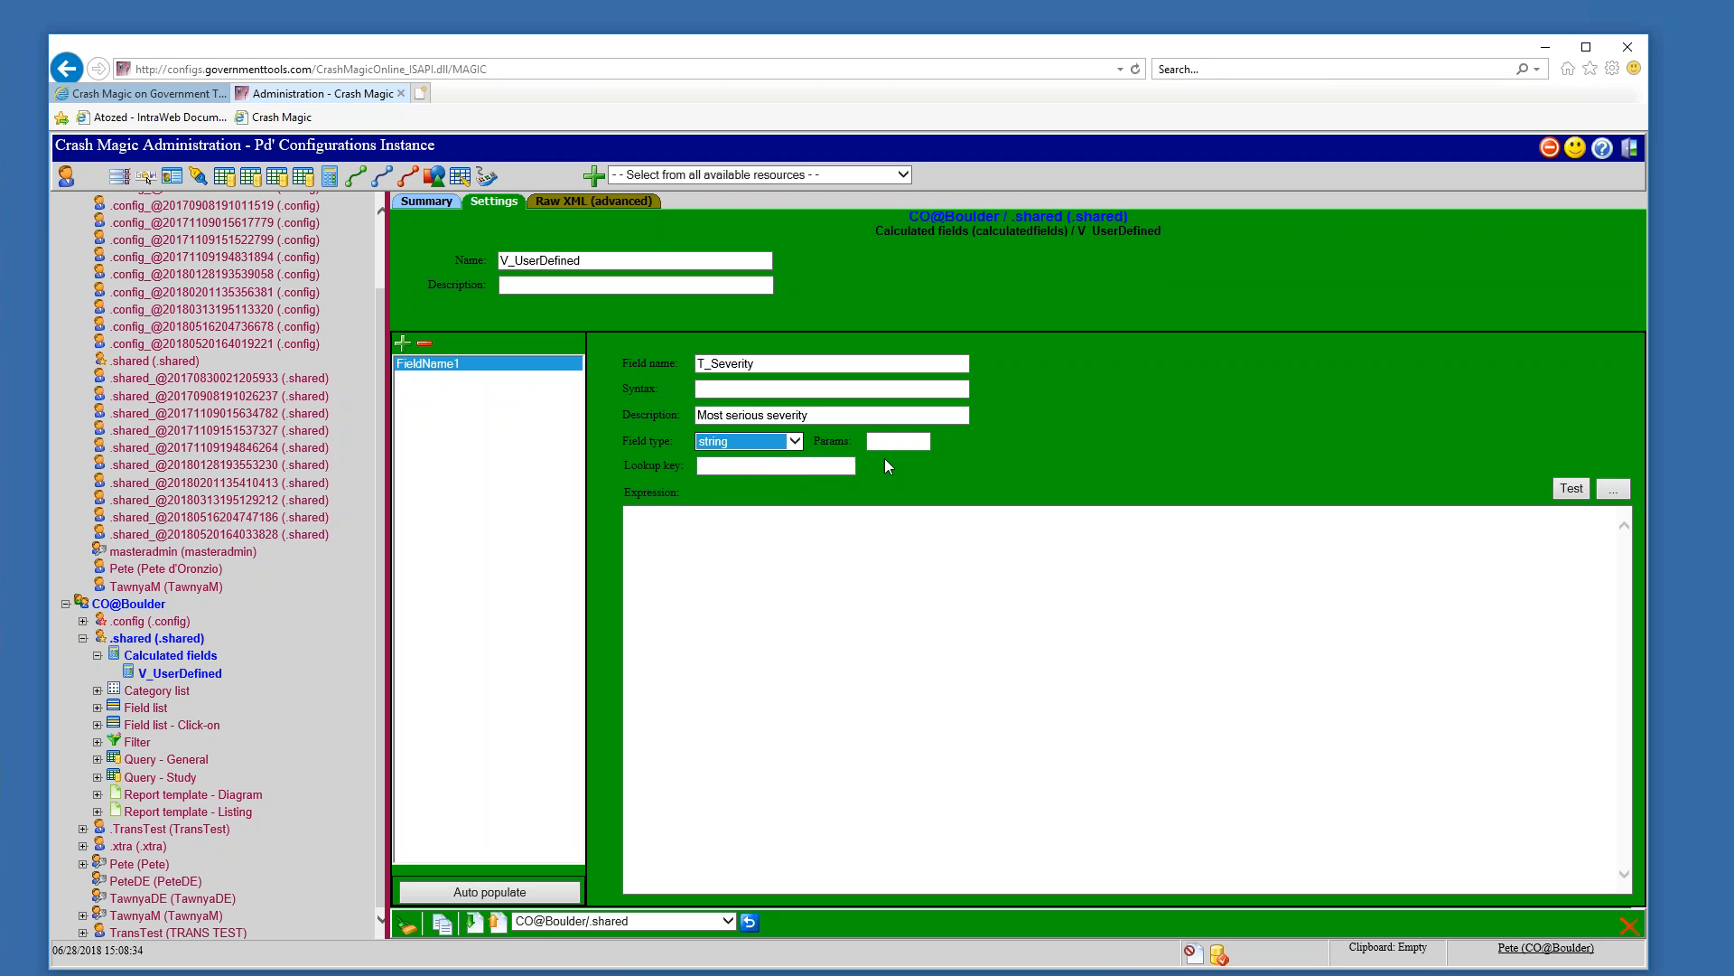
left_click(764, 465)
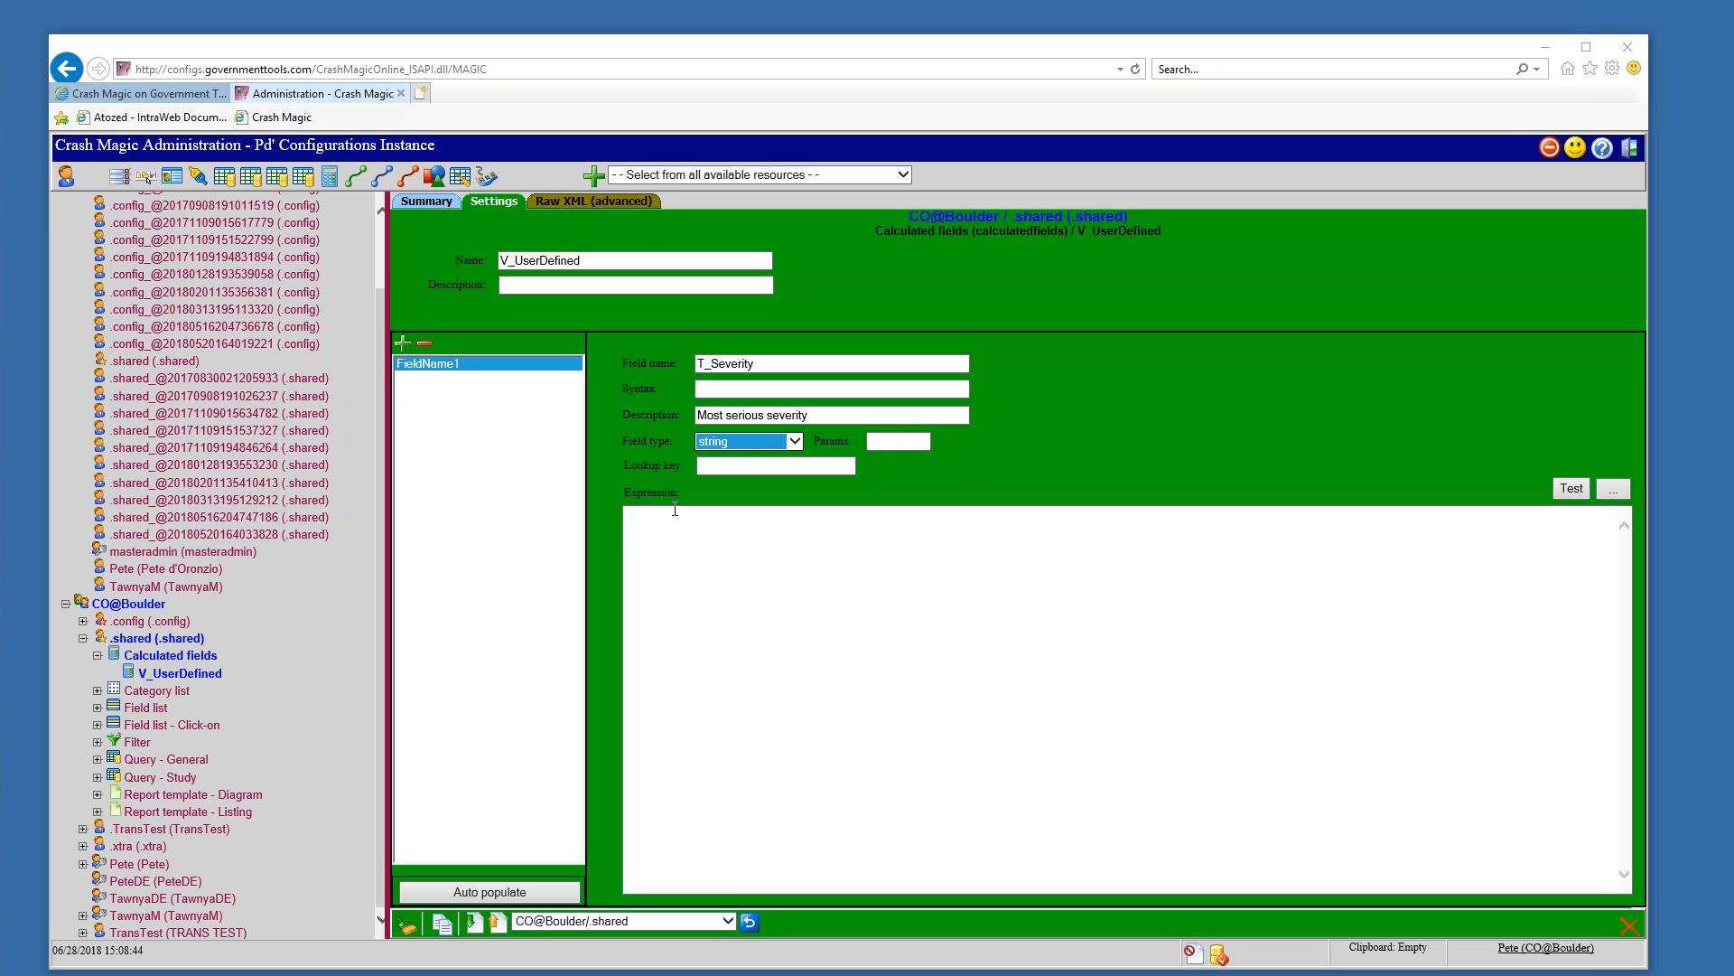
Enter nested ifs checking T_FATALITIES, T_INCAPACITATEDINJURIES, T_NONINCAPACITATINGINJURIES and T_POSSIBLEINJURIES > 0, returning "Fatal", "INCAP", "NONINCAP", "POSS", otherwise "PDO".
left_click(878, 639)
type("if( T_FATALITIES > 0, \"Fatal\",     if( T_INCAPACITATEDINJURIES > 0, \"INCAP\",         if( T_NONINCAPACITATINGINJURIES > 0, \"NONINCAP\",             if( T_POSSIBLEINJURIES > 0, \"POSS\", \"PDO\" )            )        )    )")
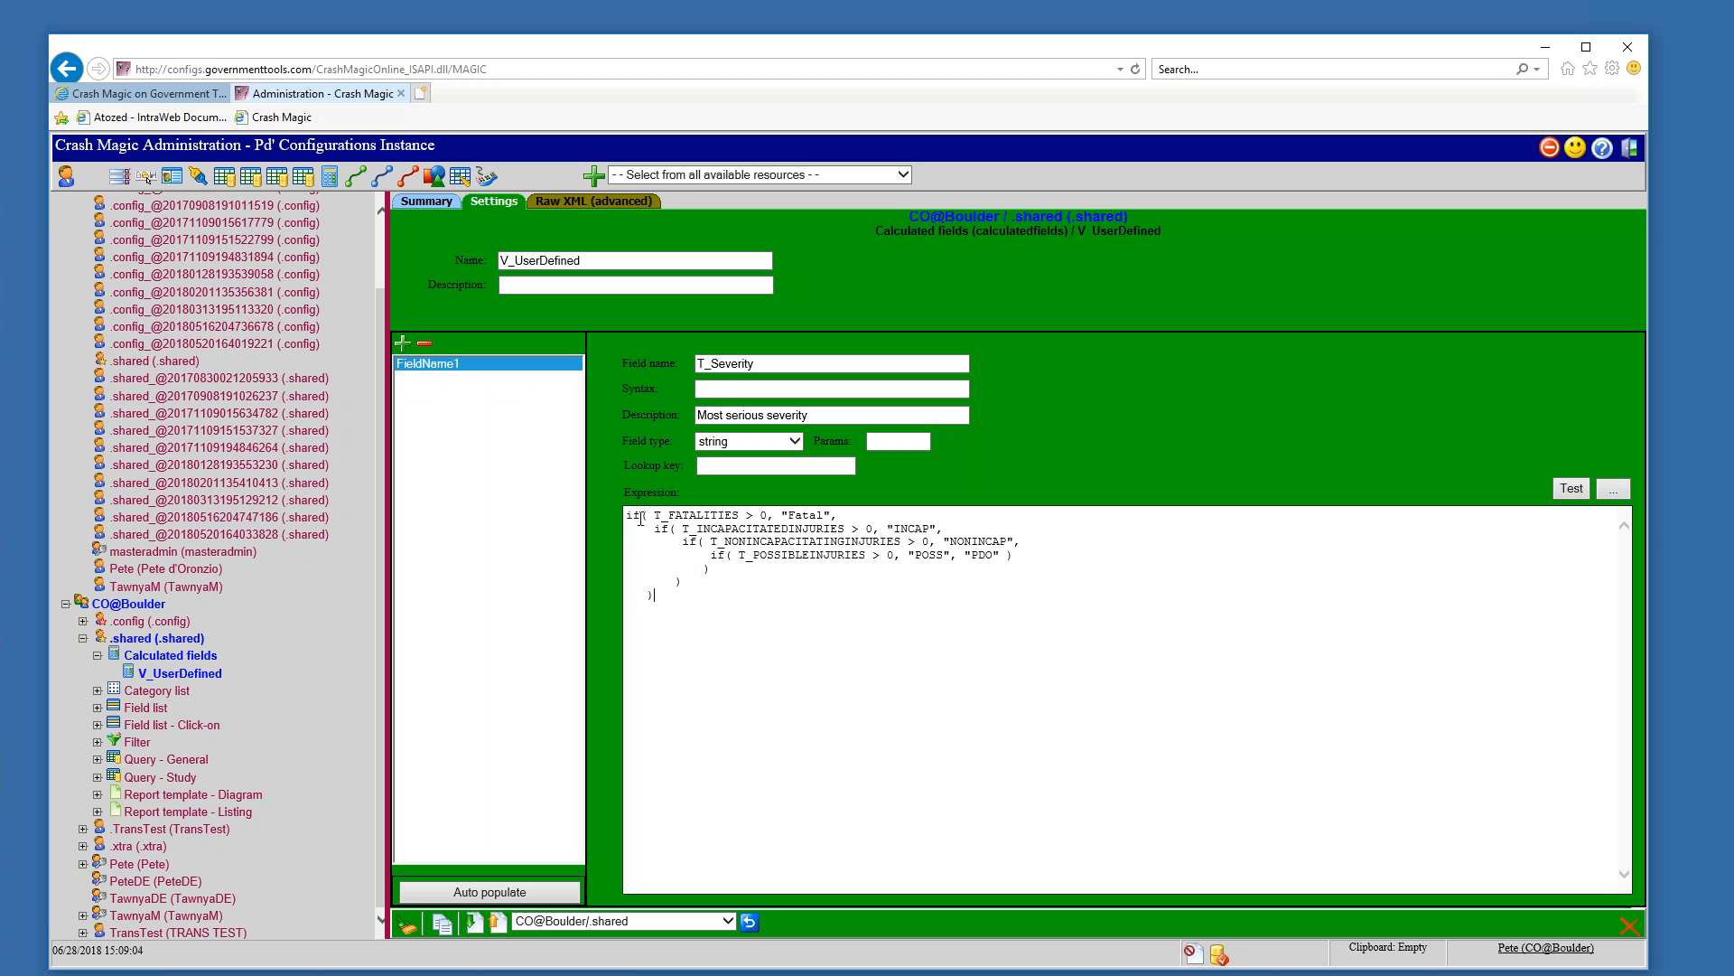
Examine the nested if conditions of the T_Severity expression and the severity text each one returns.
double_click(672, 529)
double_click(691, 542)
left_click(799, 573)
double_click(656, 517)
left_click_drag(781, 516, 831, 517)
left_click(858, 522)
double_click(747, 528)
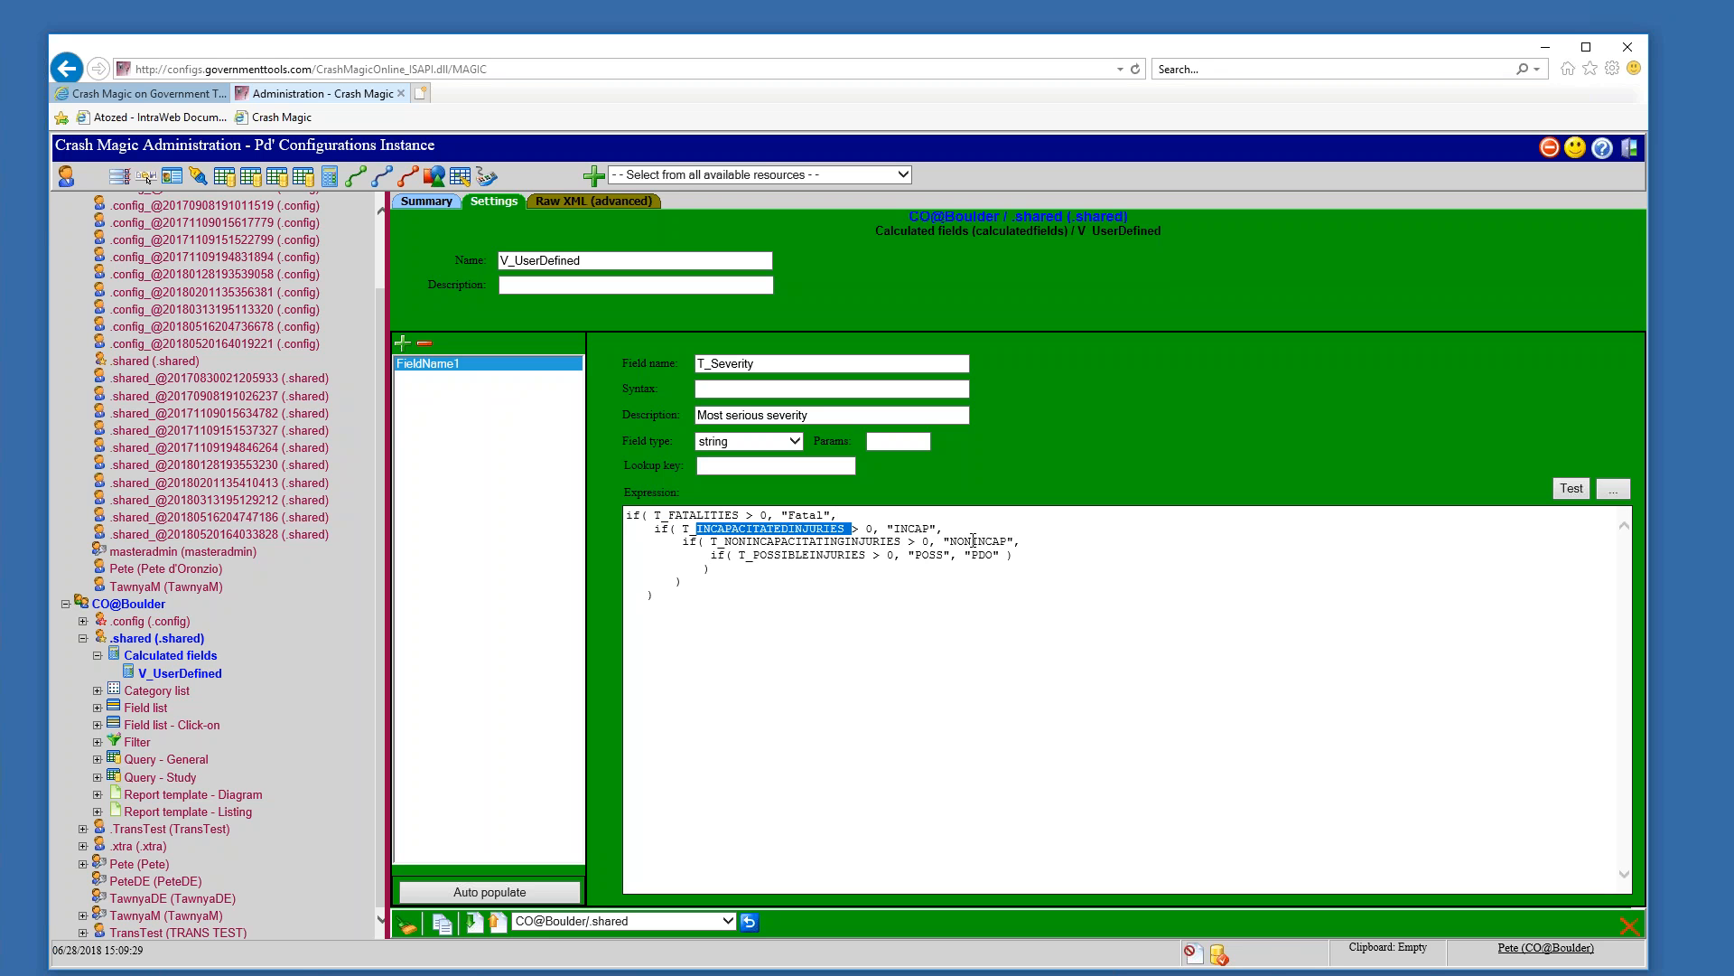
double_click(913, 528)
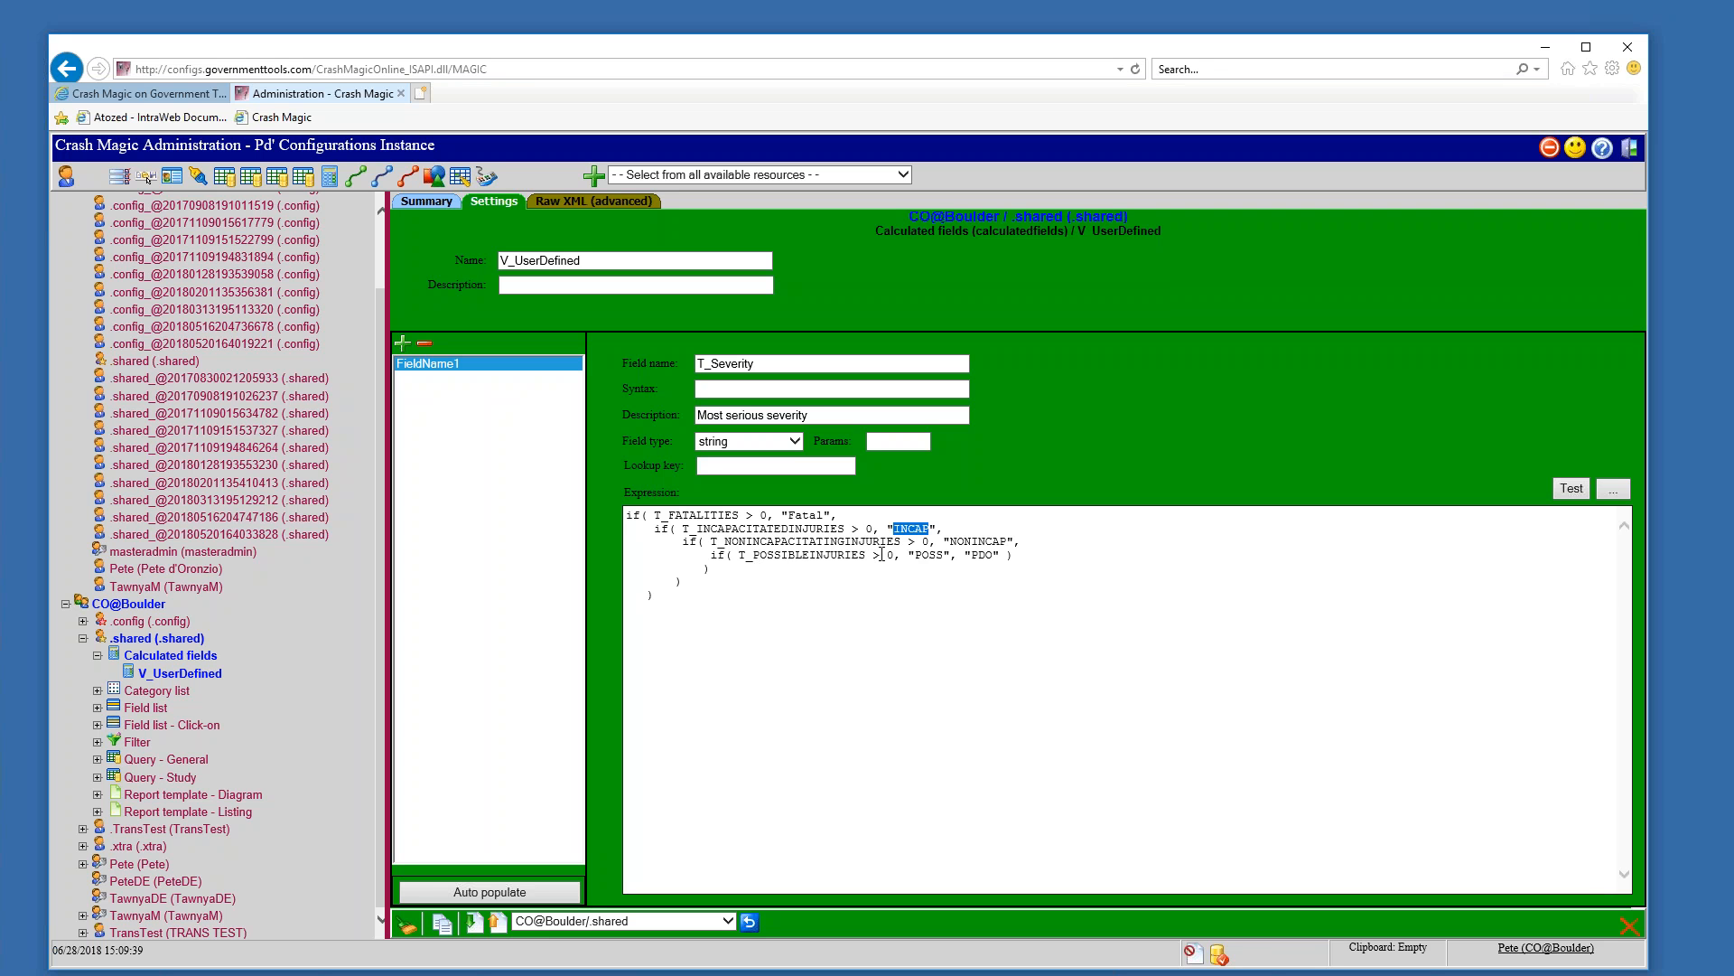
double_click(935, 558)
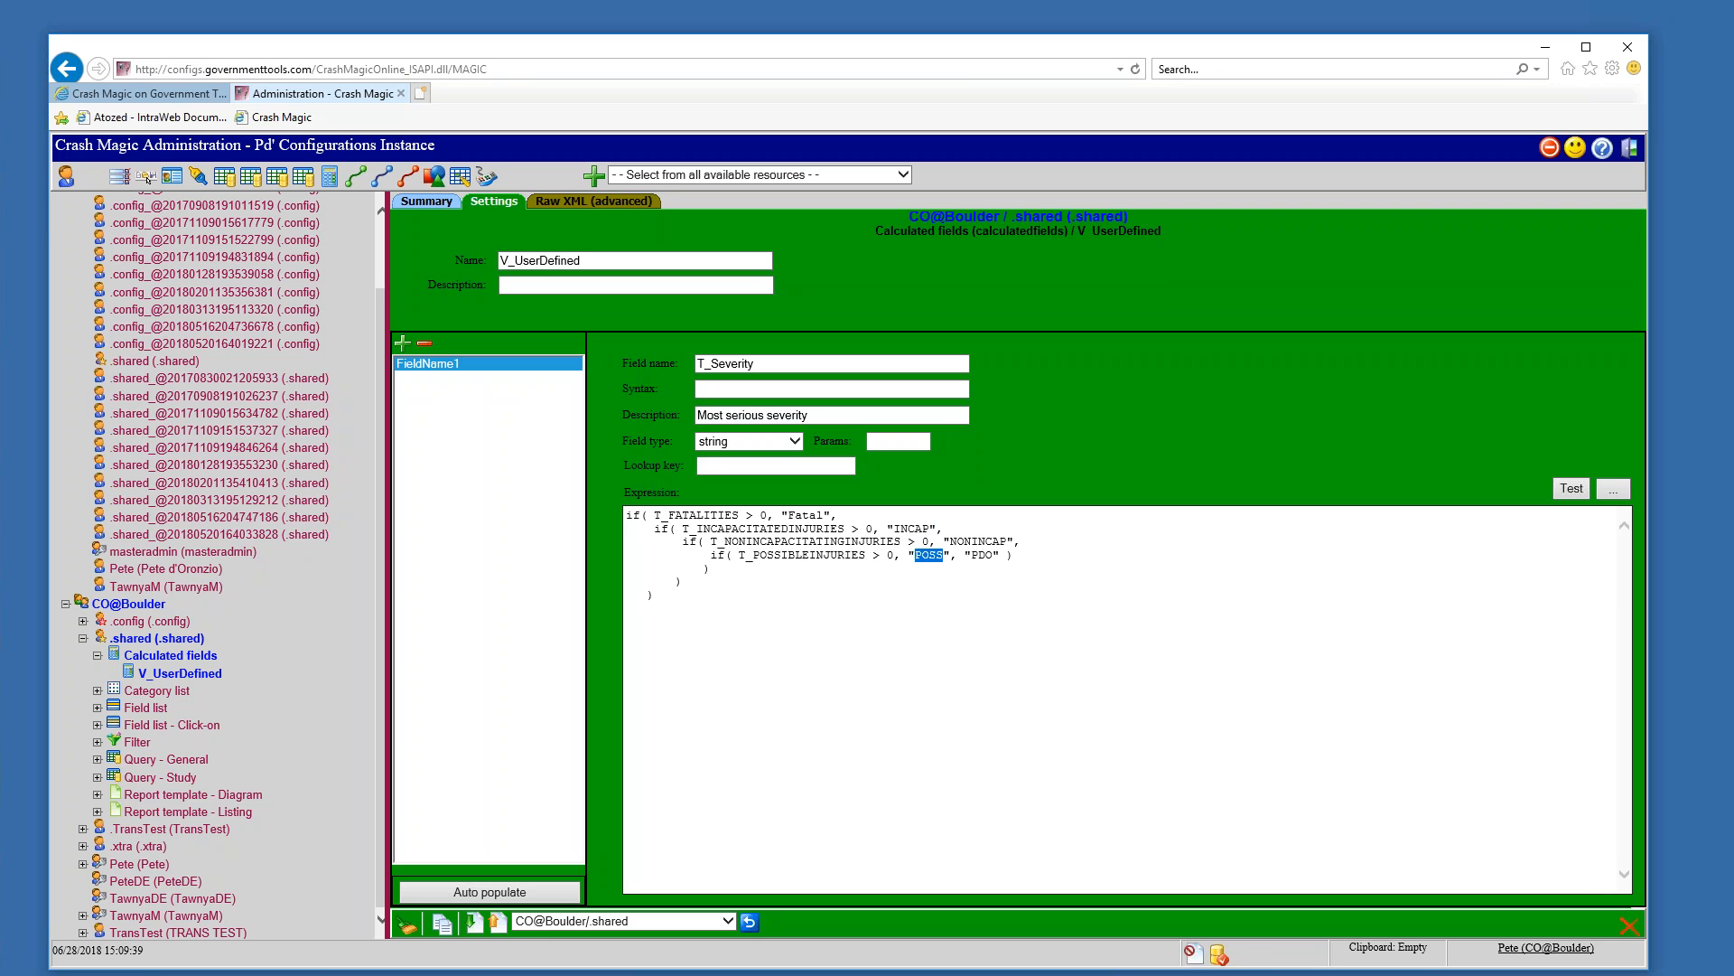
left_click(954, 557)
left_click_drag(958, 557, 954, 559)
double_click(981, 554)
left_click(718, 517)
double_click(952, 554)
double_click(983, 555)
Test the T_Severity expression, and review it in the expression editor before saving and returning.
left_click(1571, 488)
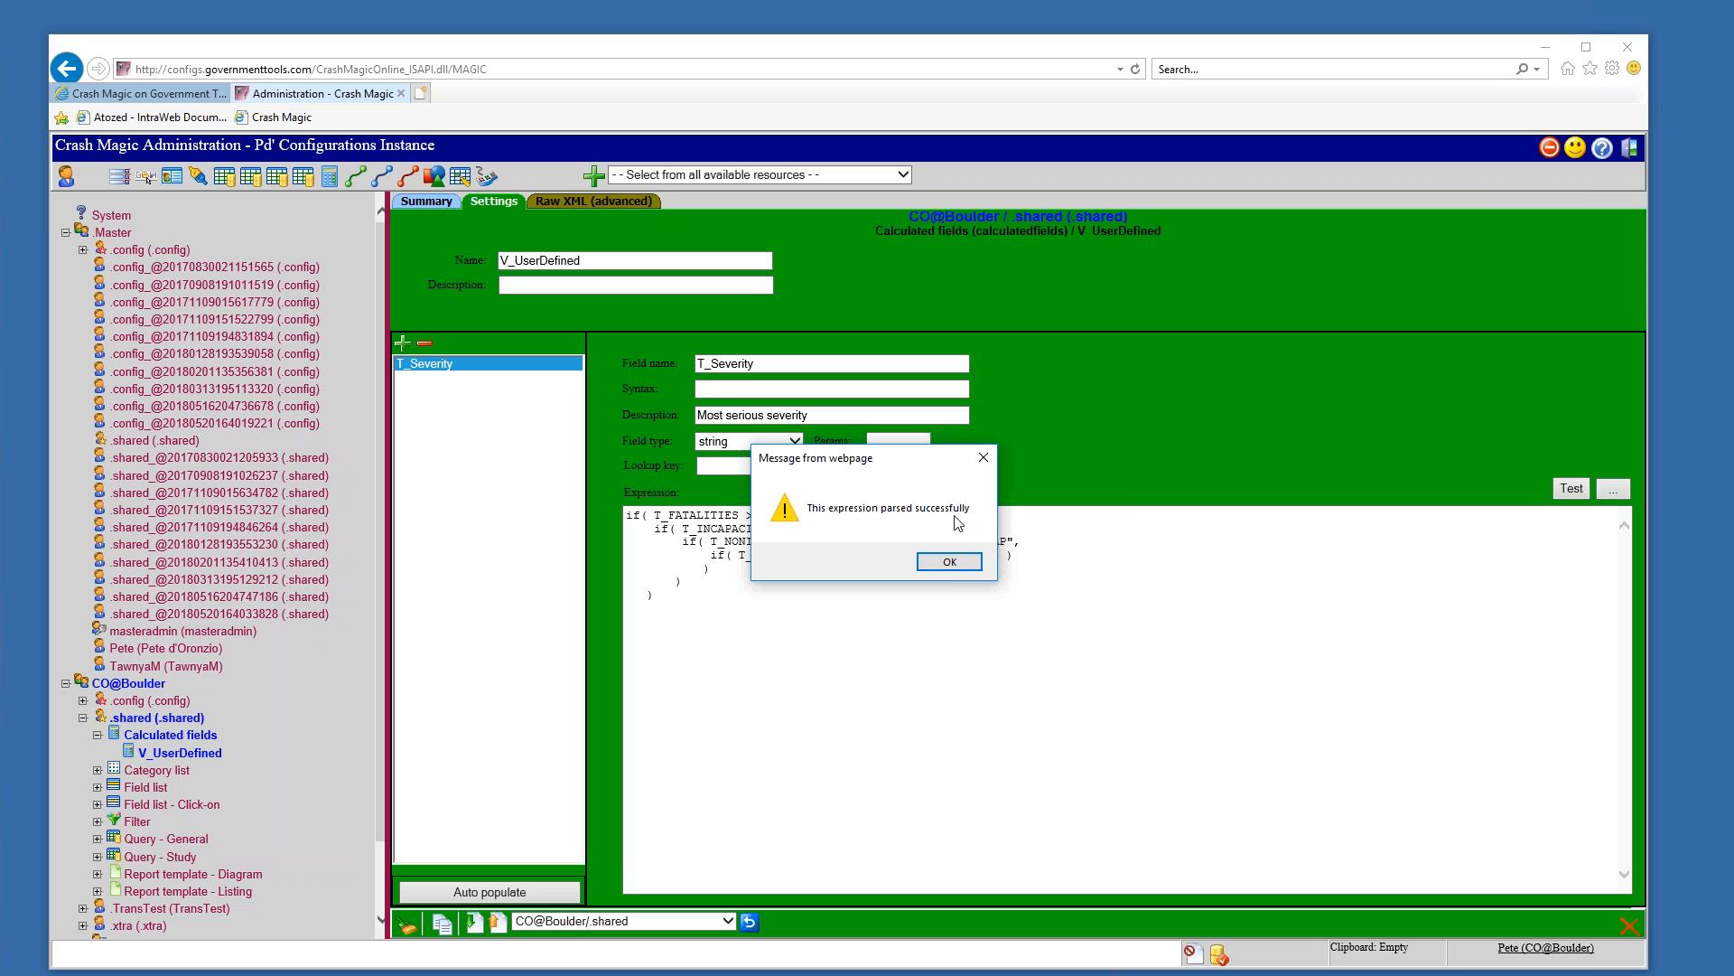
left_click(946, 564)
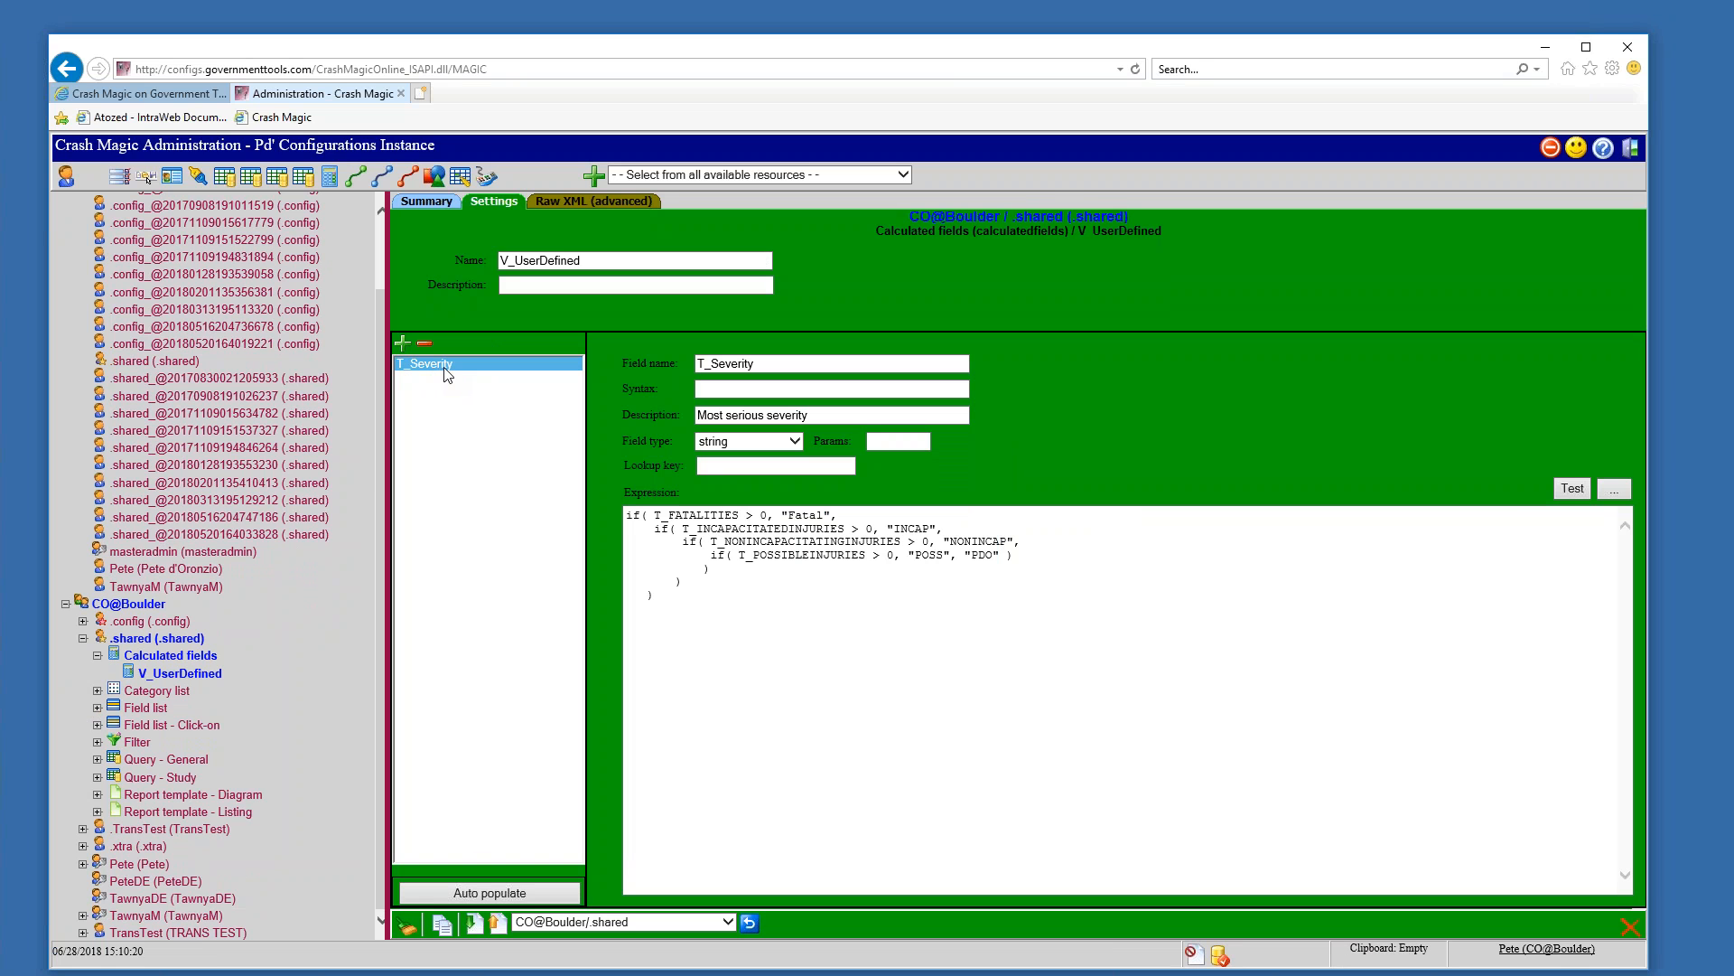
left_click(1618, 490)
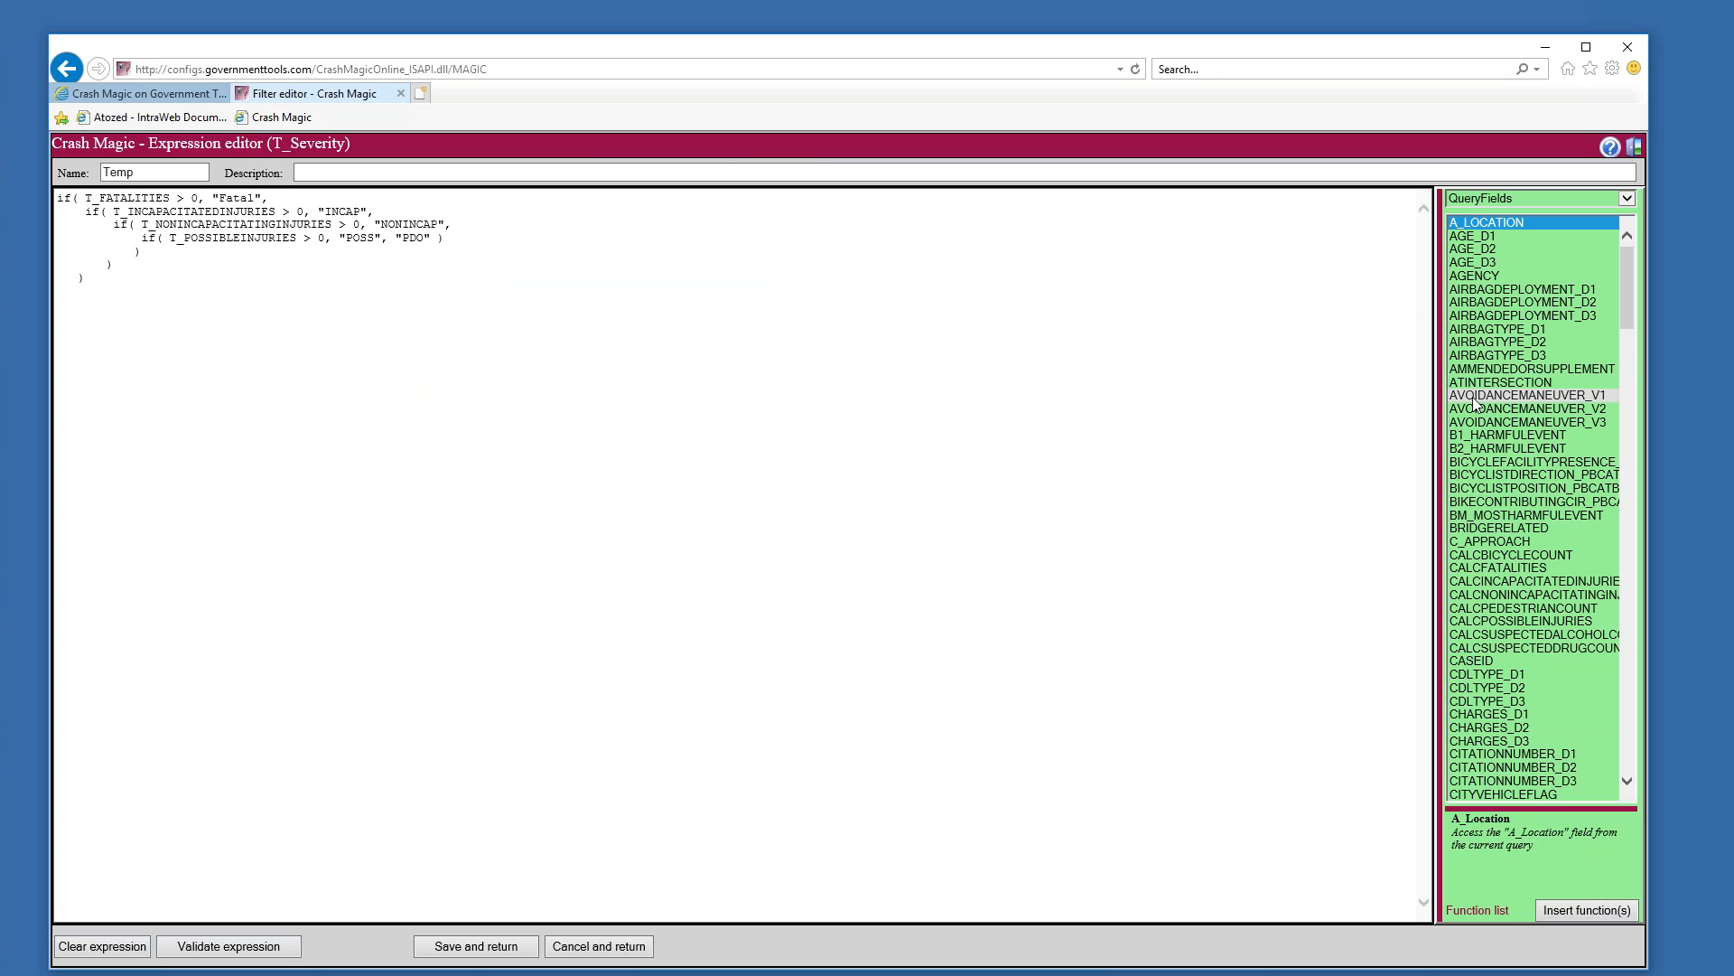
left_click(504, 950)
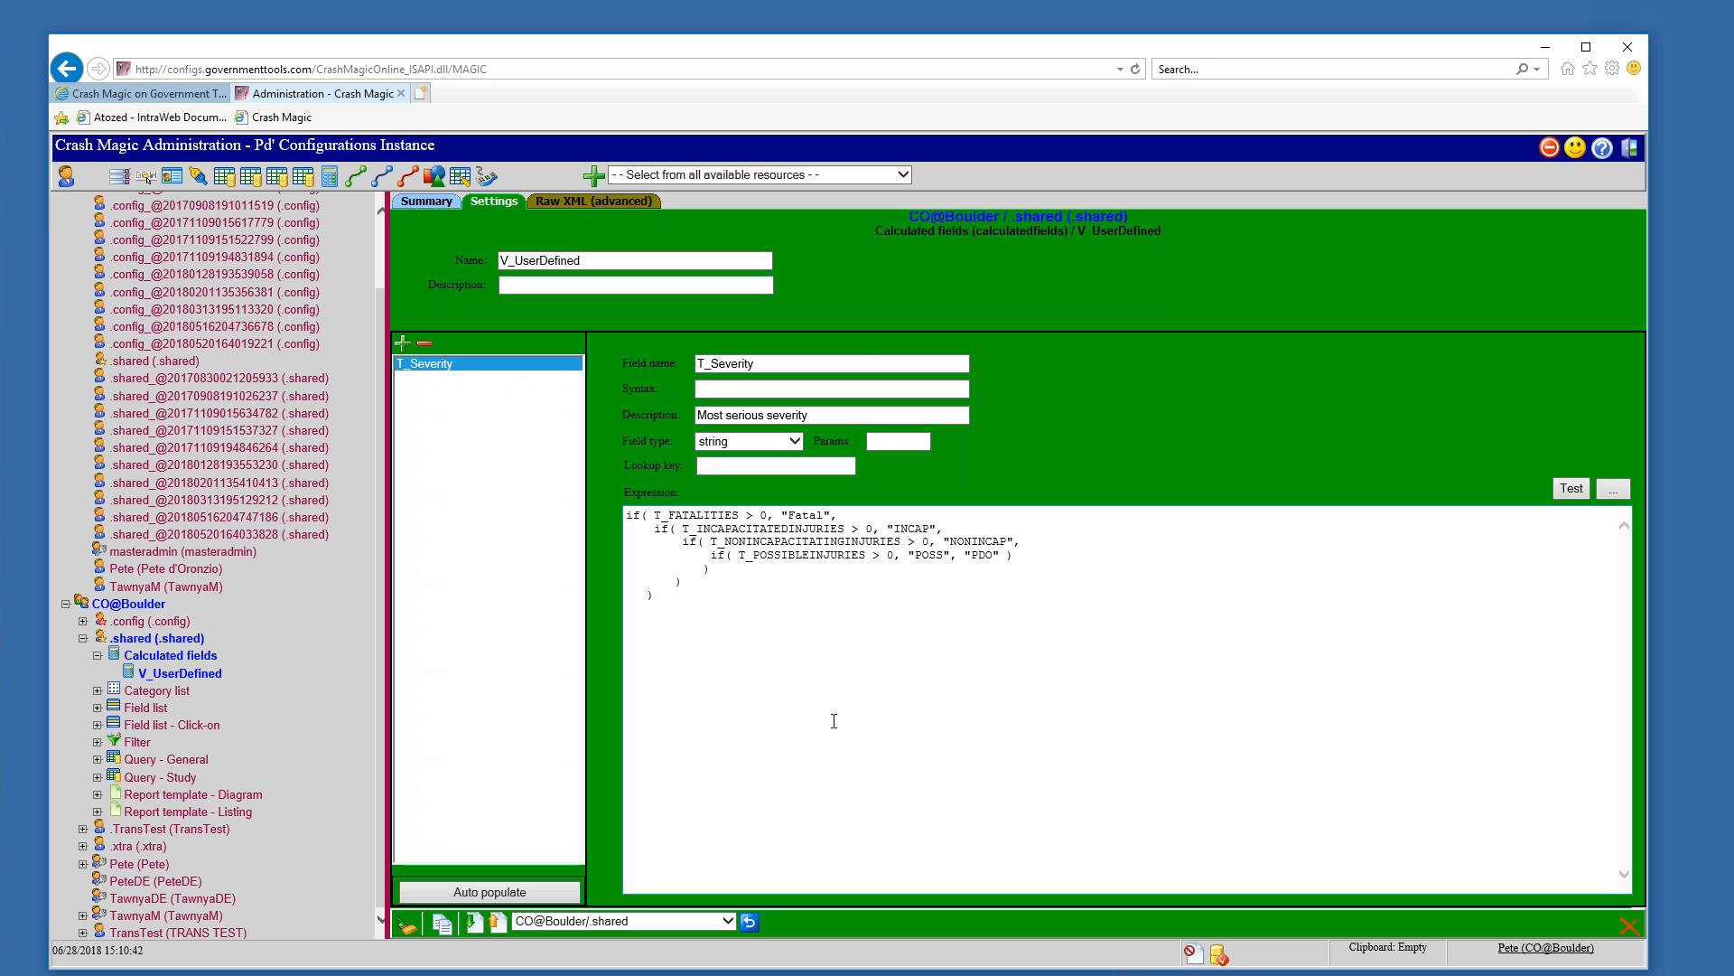
Leave administration and open the Severity listing report of the Baseline Rd & Broadway study.
left_click(1550, 147)
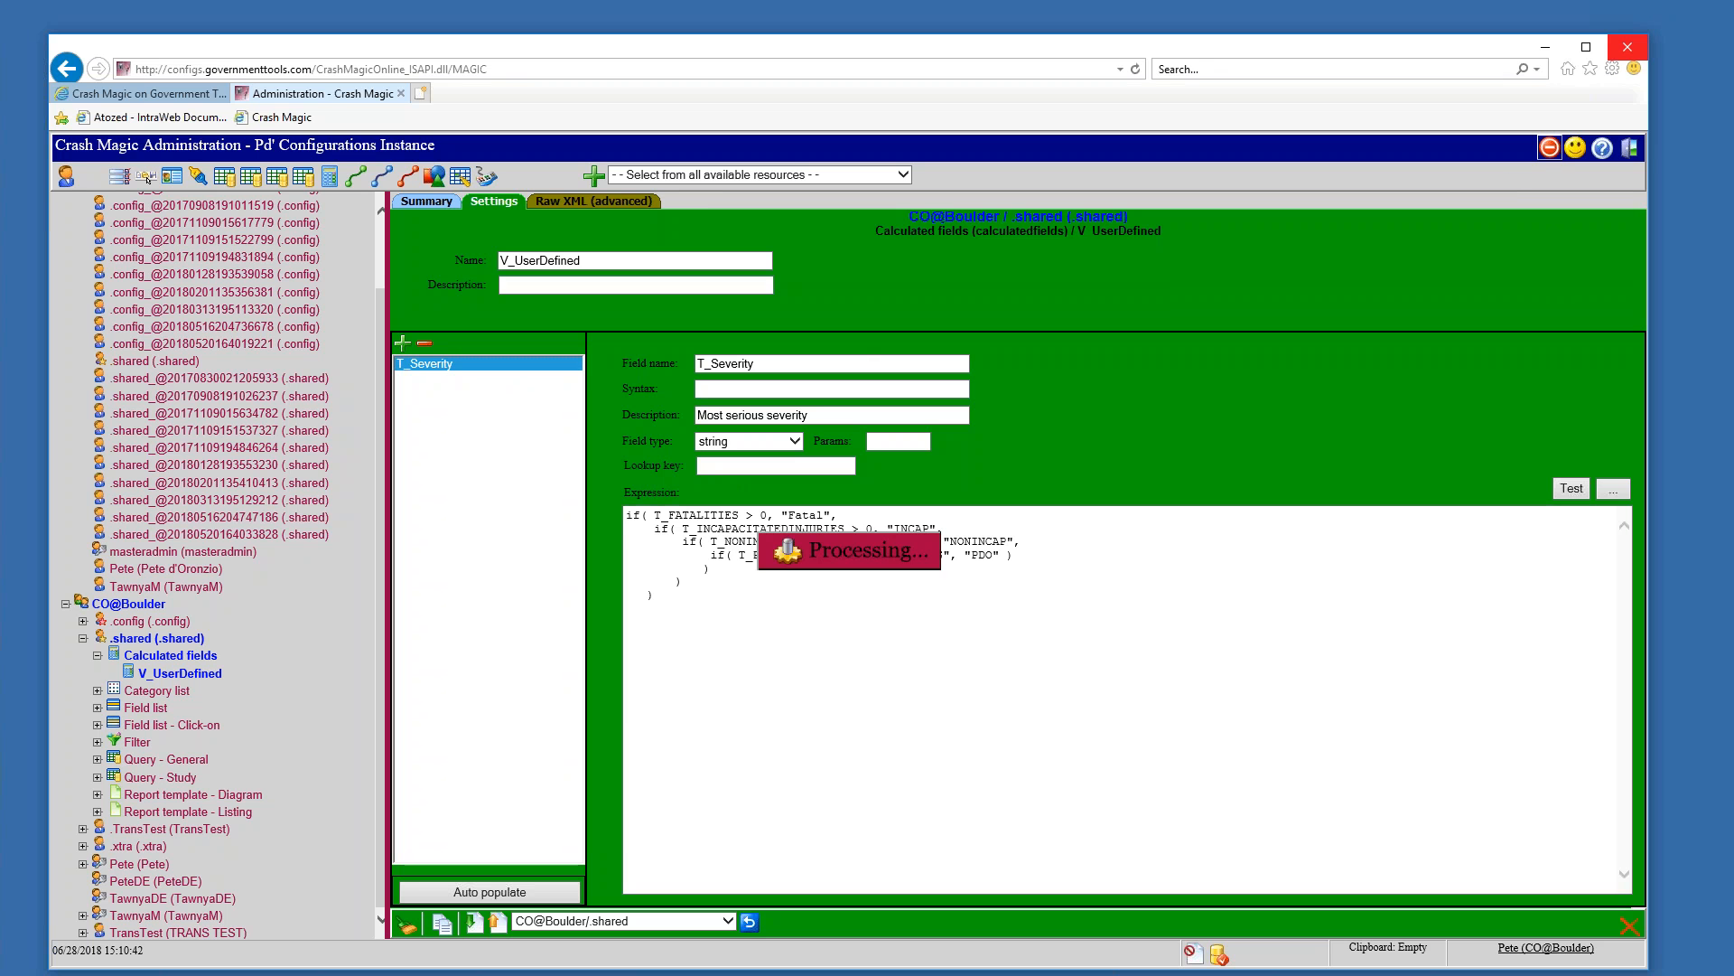
left_click(972, 562)
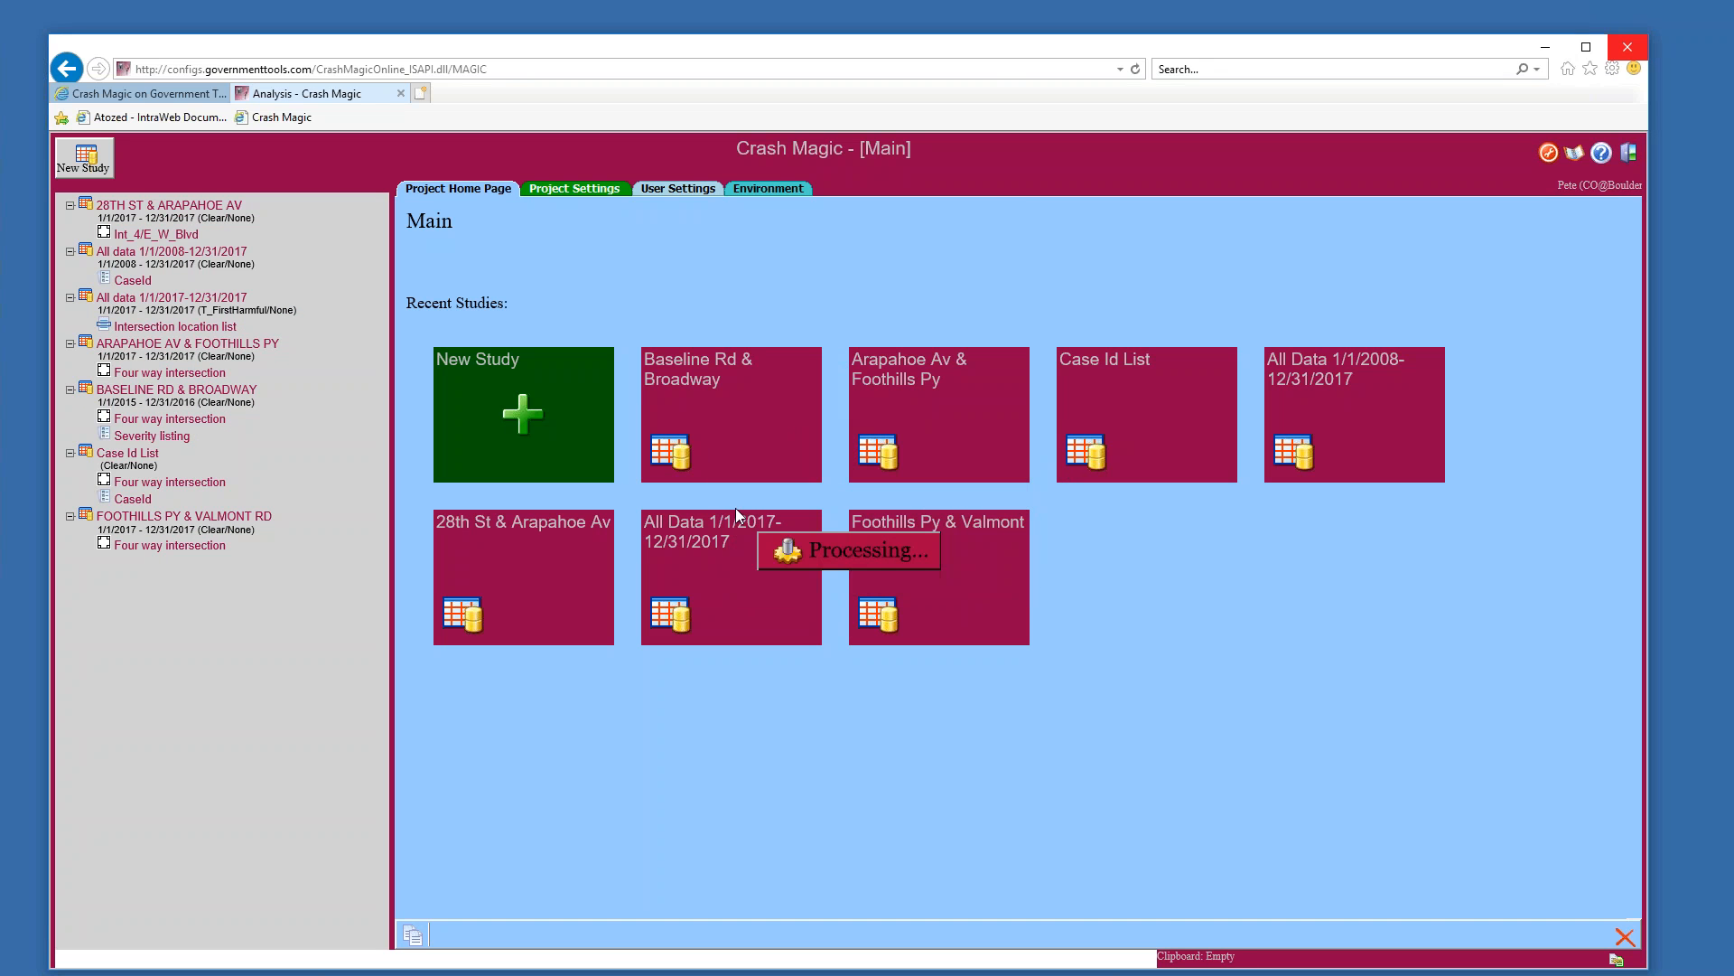
left_click(176, 448)
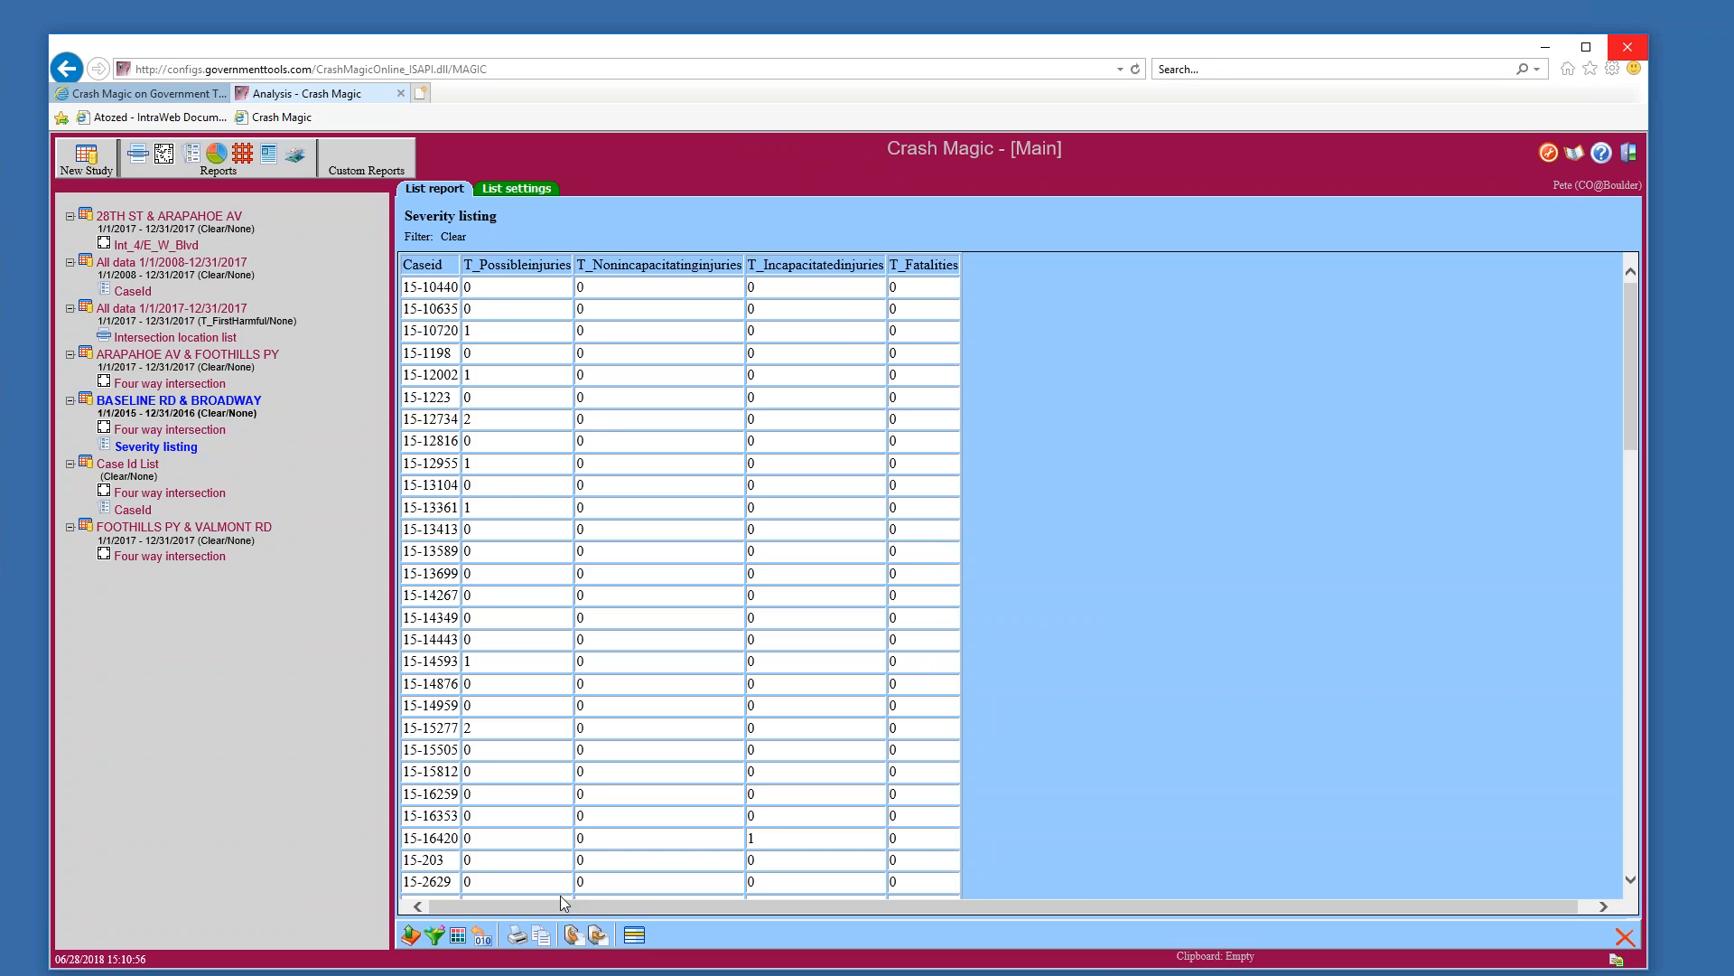
Open the report's InjurySeverities field list for editing and show the available V_UserDefined fields.
left_click(633, 936)
left_click(571, 542)
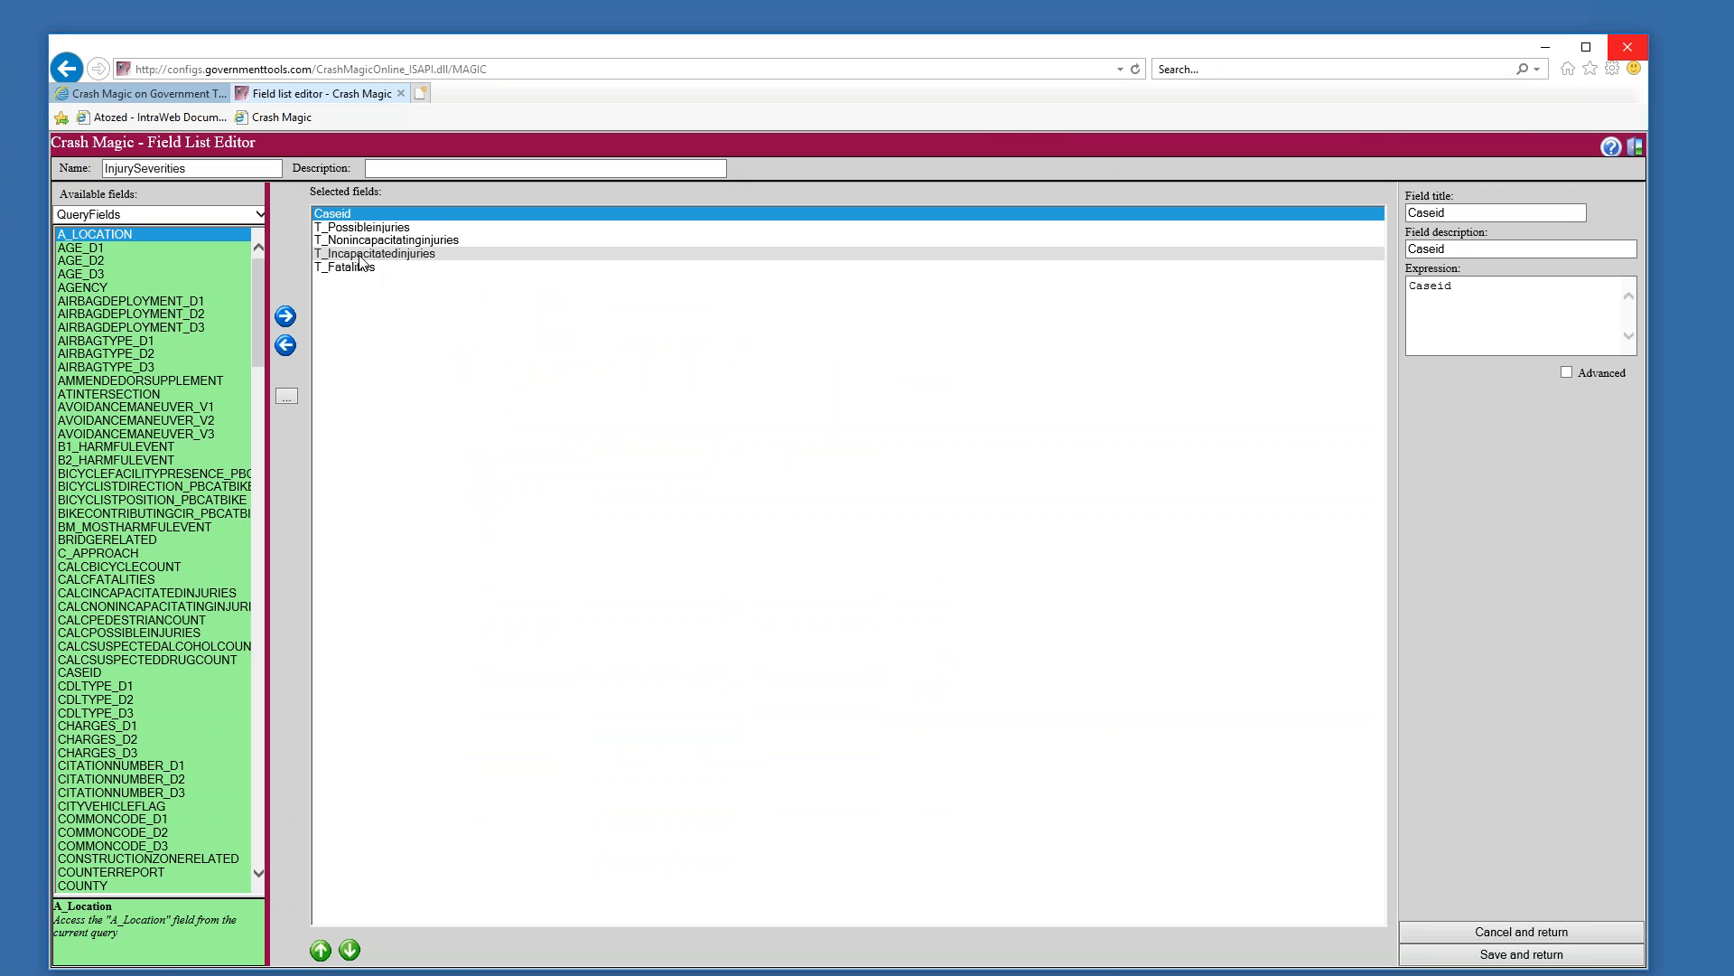
left_click(259, 215)
left_click(257, 228)
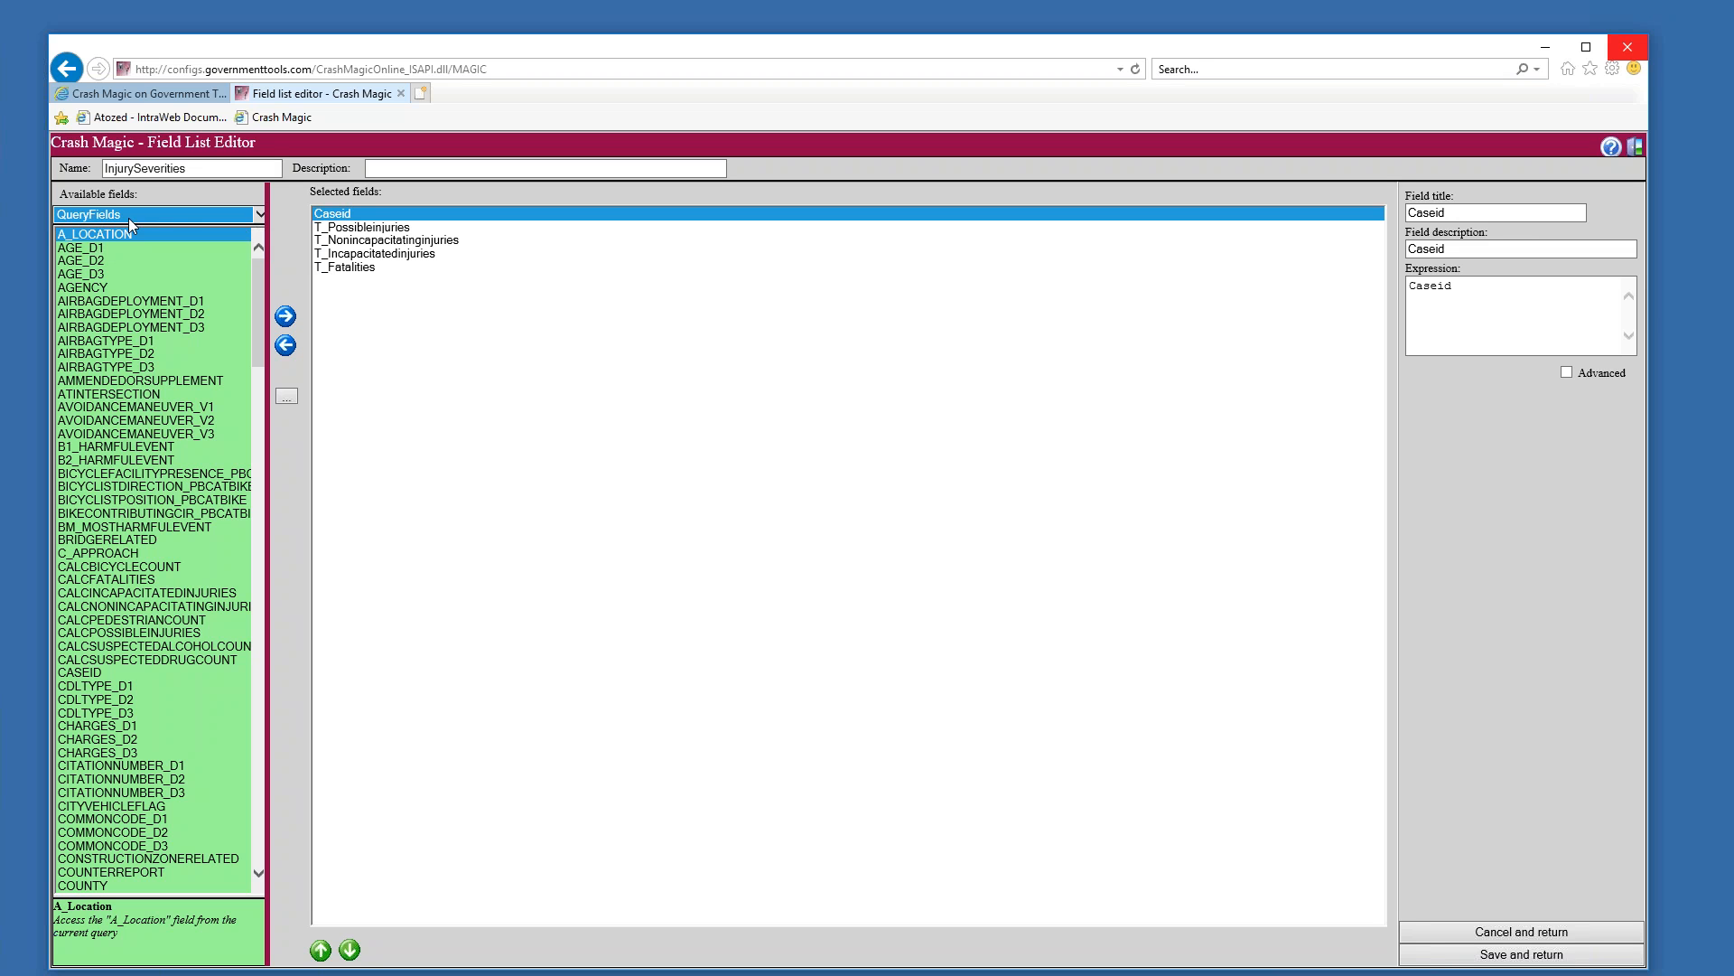
left_click(260, 215)
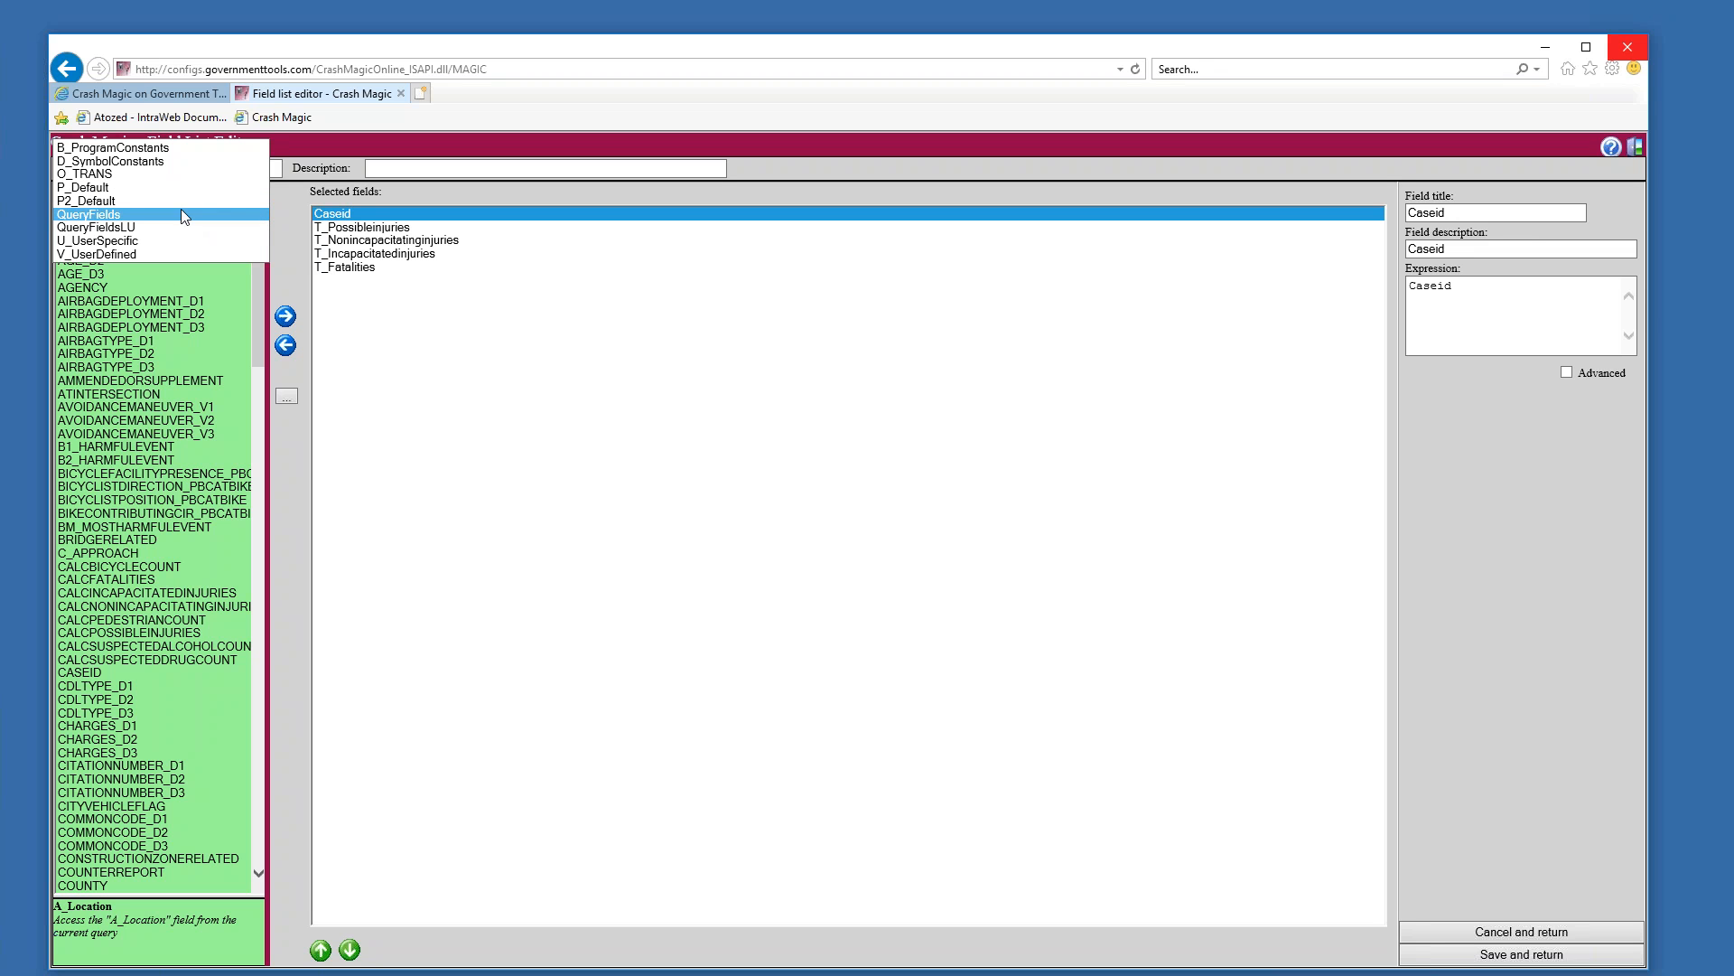
left_click(94, 255)
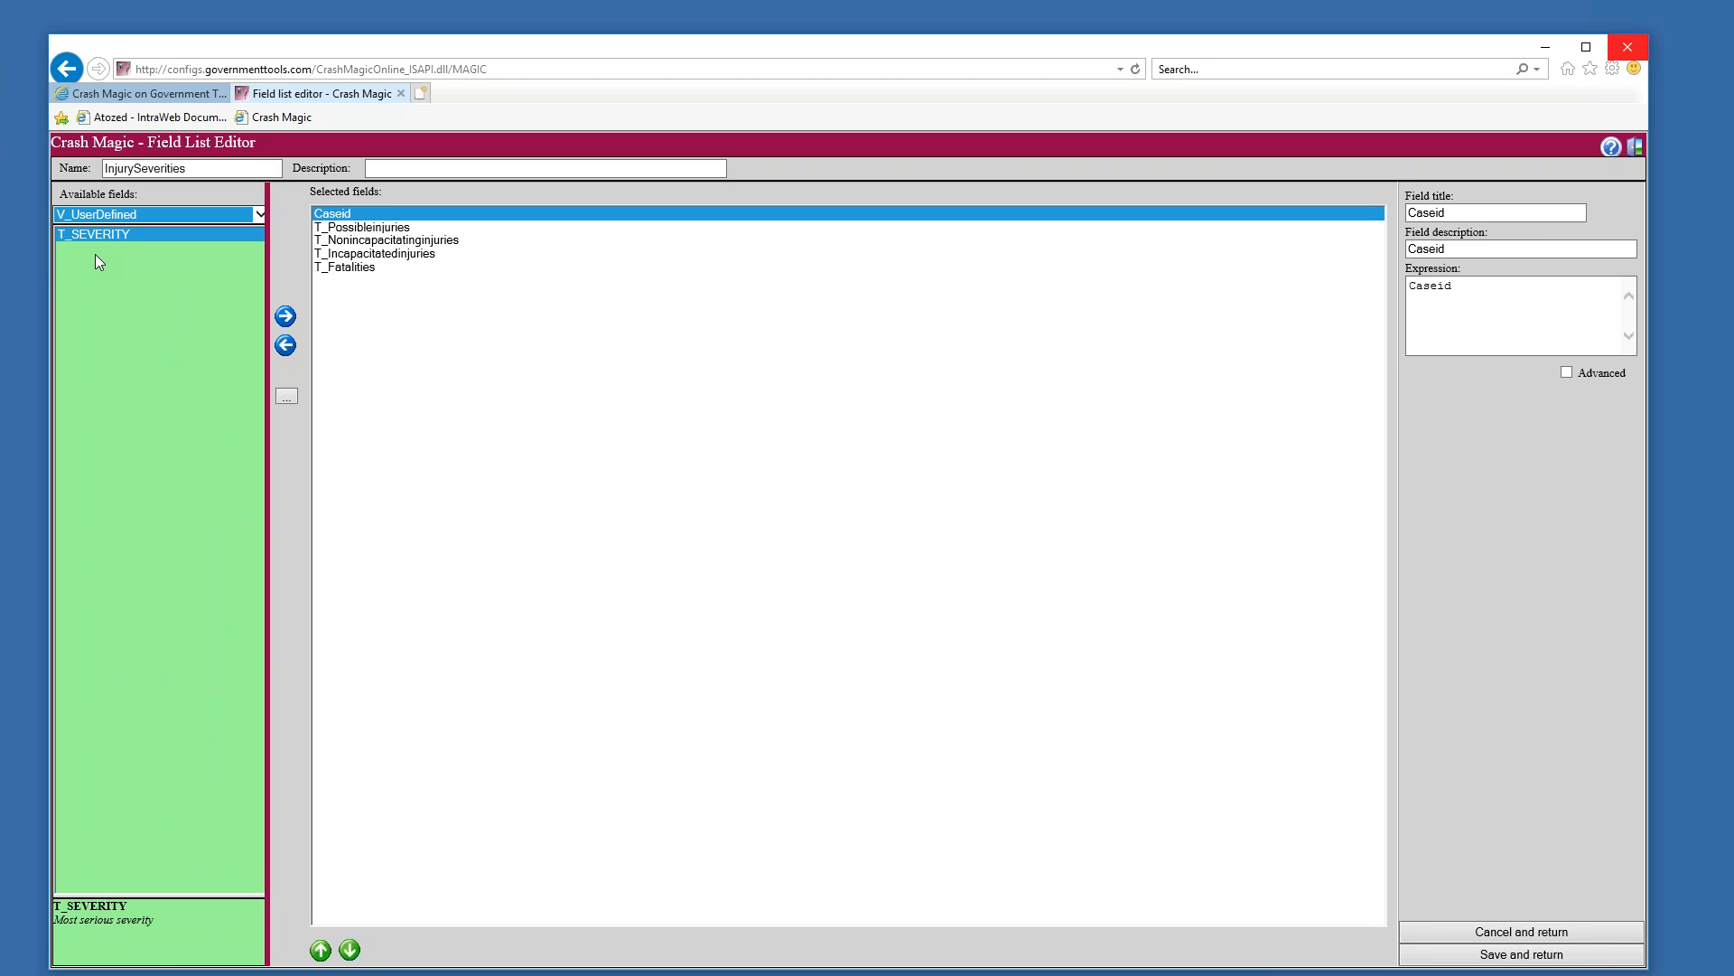
Add T_SEVERITY after T_Fatalities in the selected fields, then save the InjurySeverities list and apply it to the report.
left_click(92, 232)
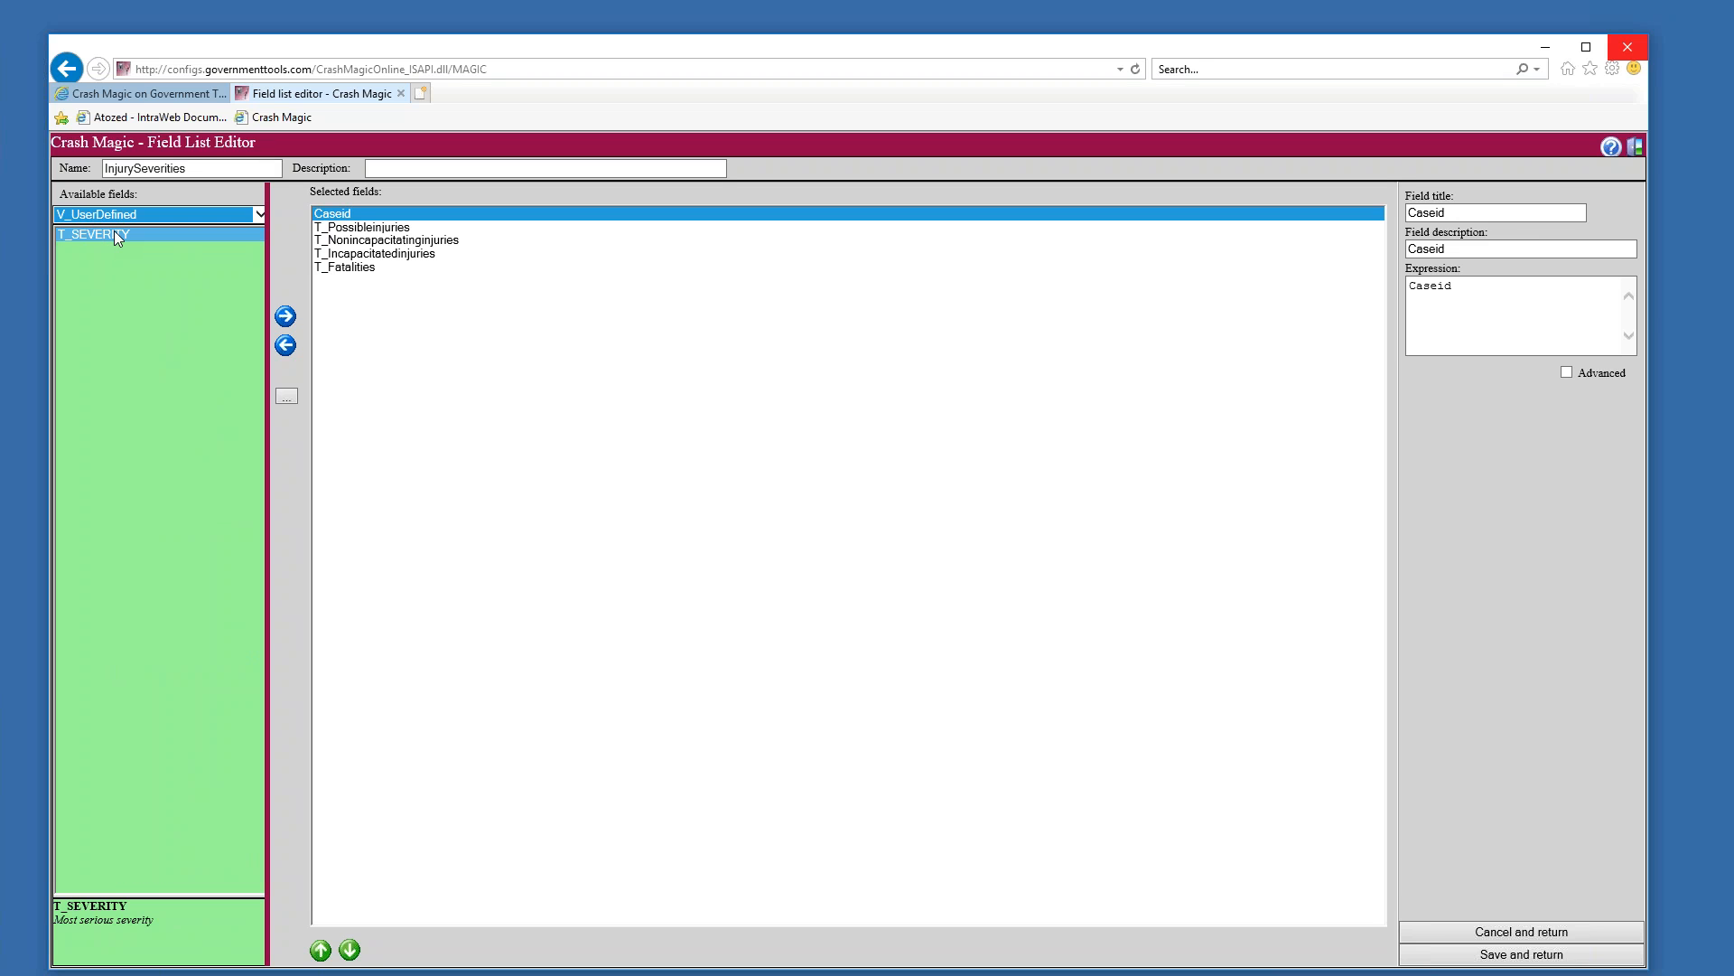
left_click(349, 275)
left_click(348, 268)
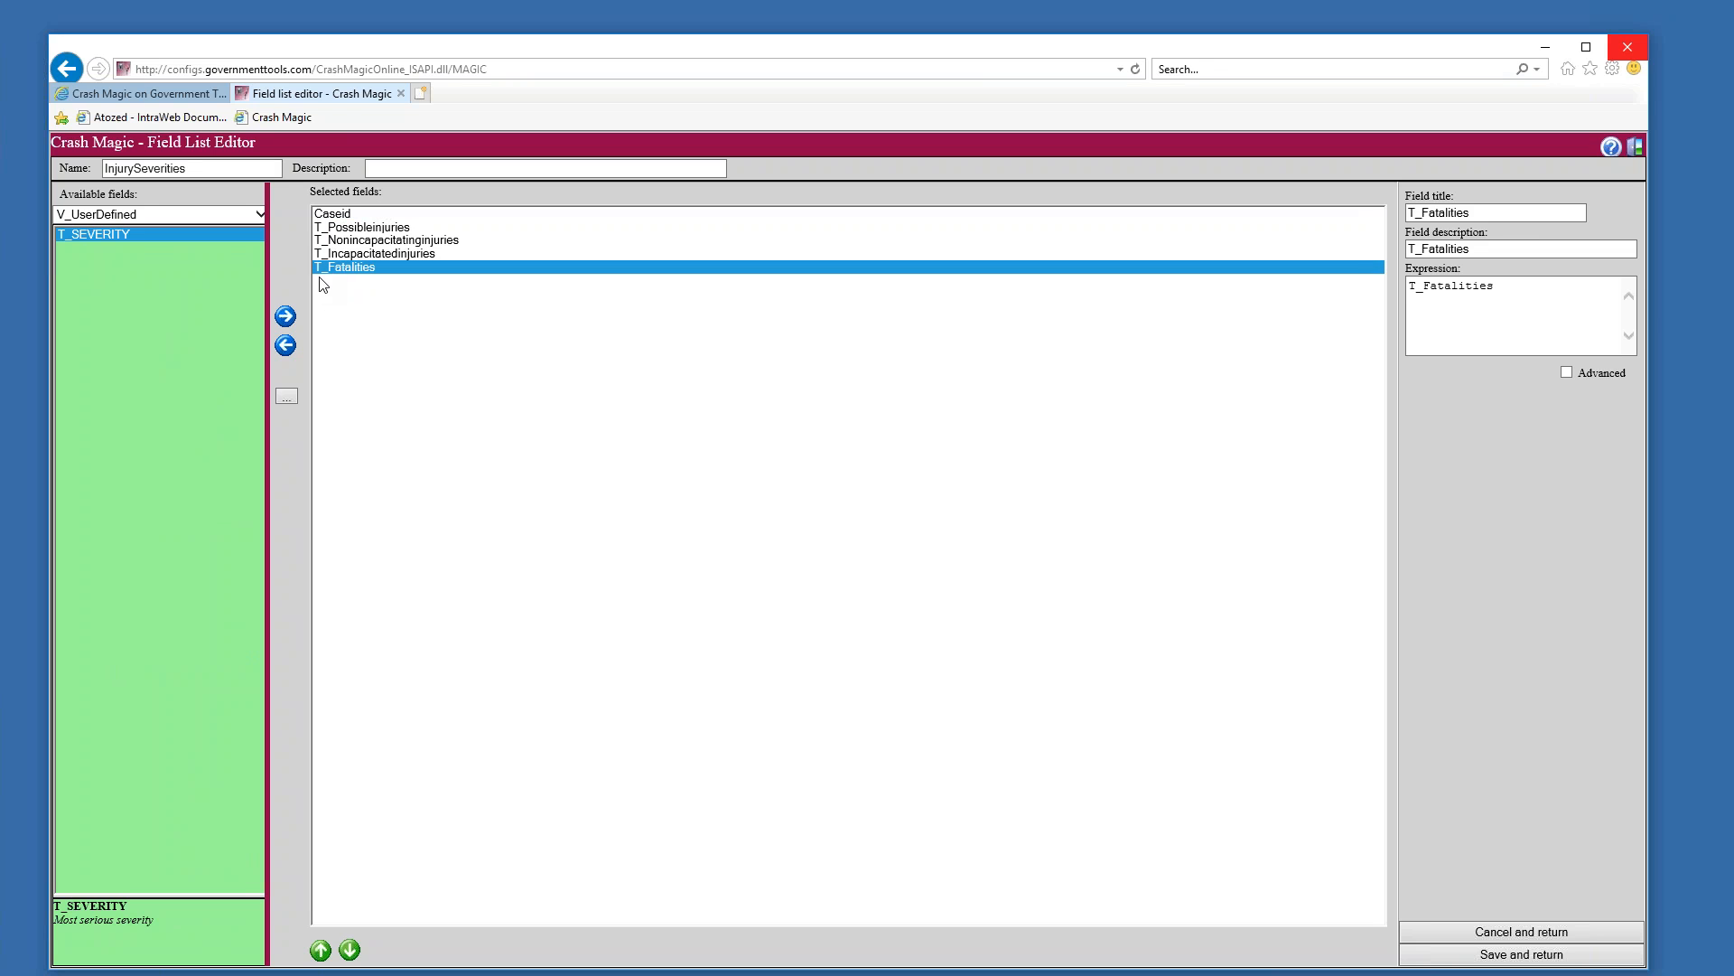
left_click(286, 318)
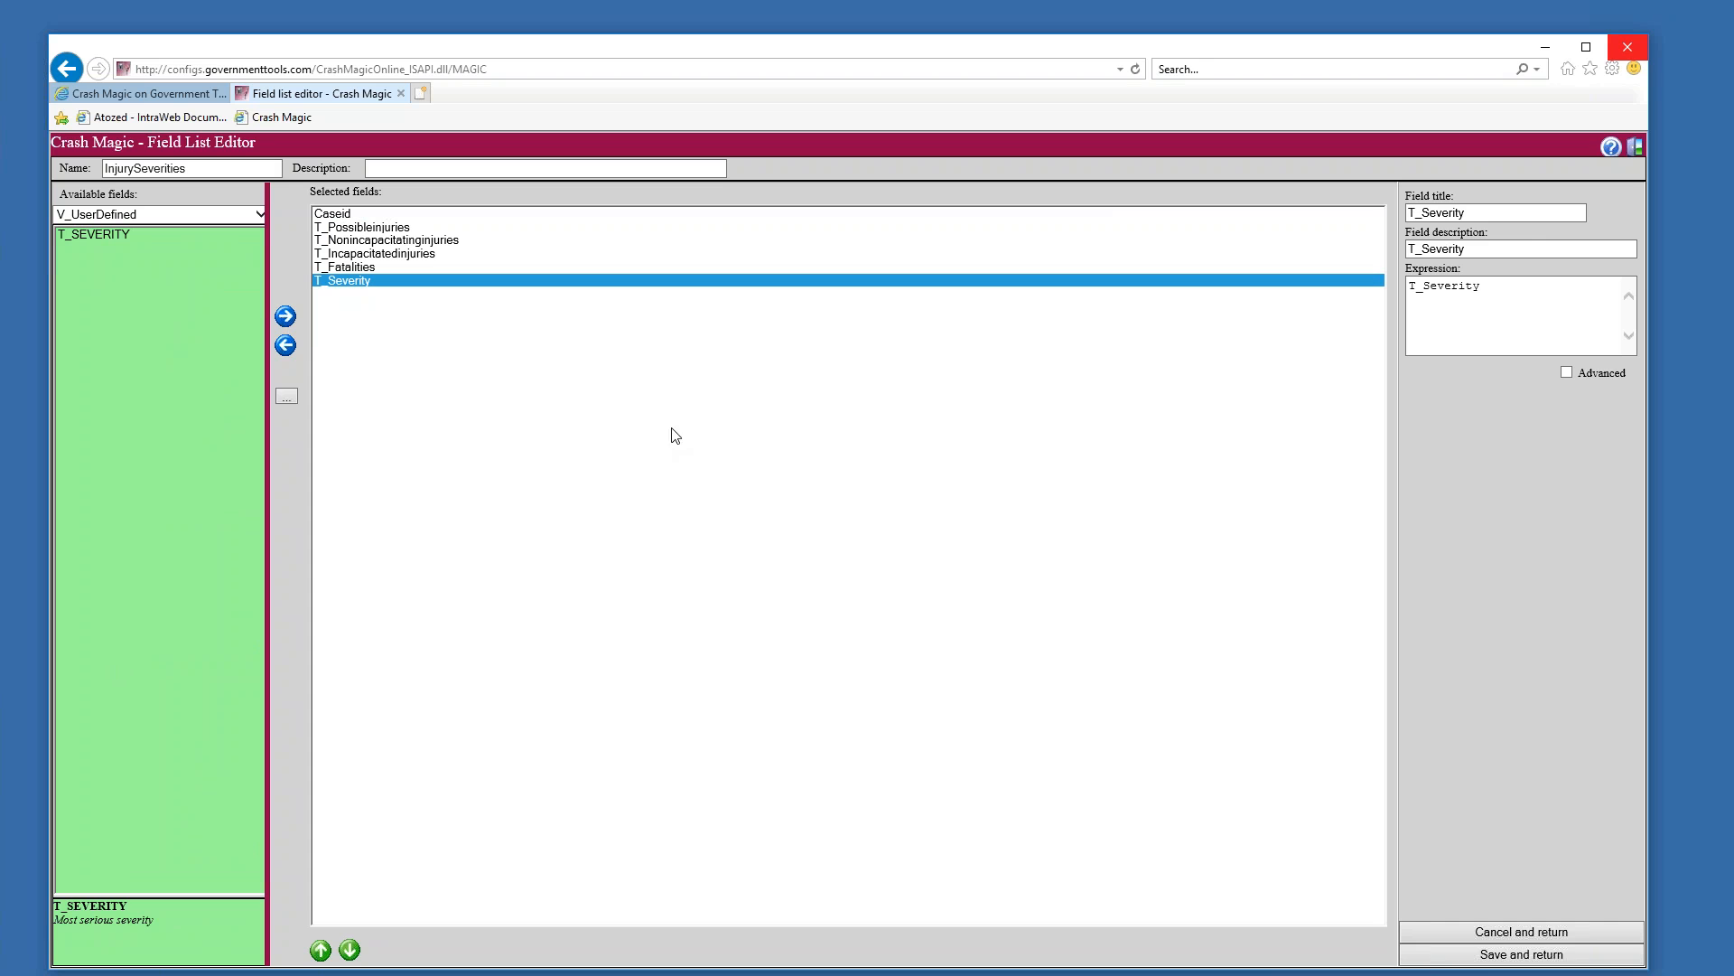
left_click(1484, 957)
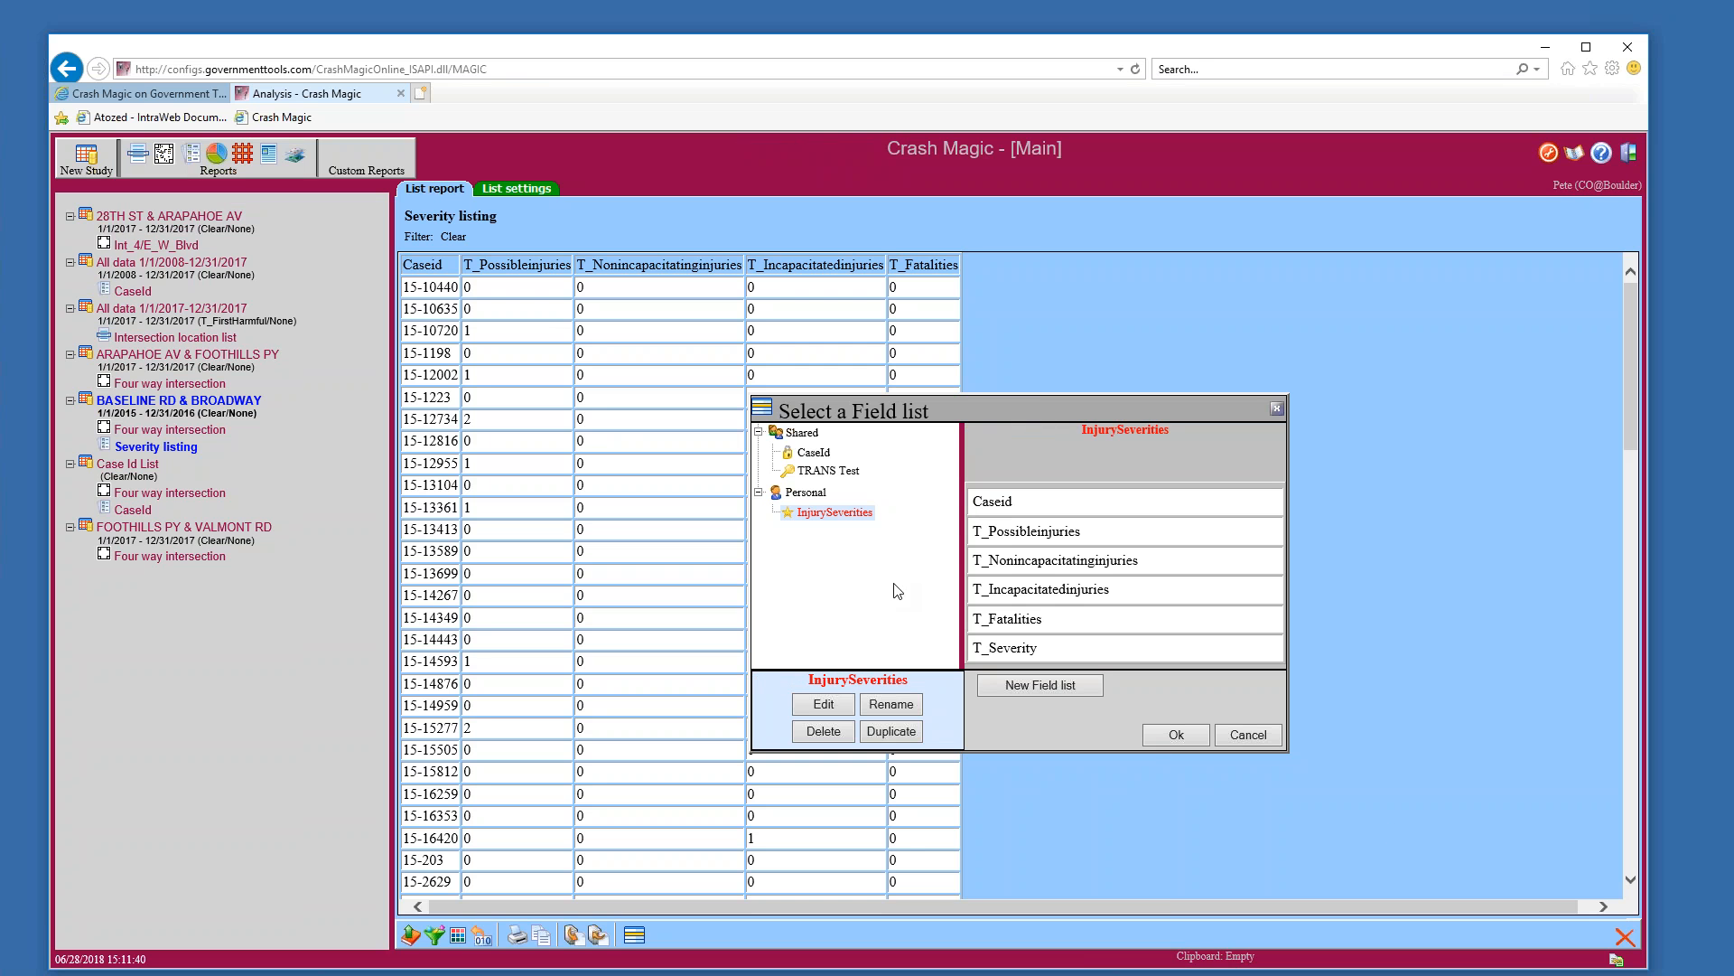
left_click(1186, 732)
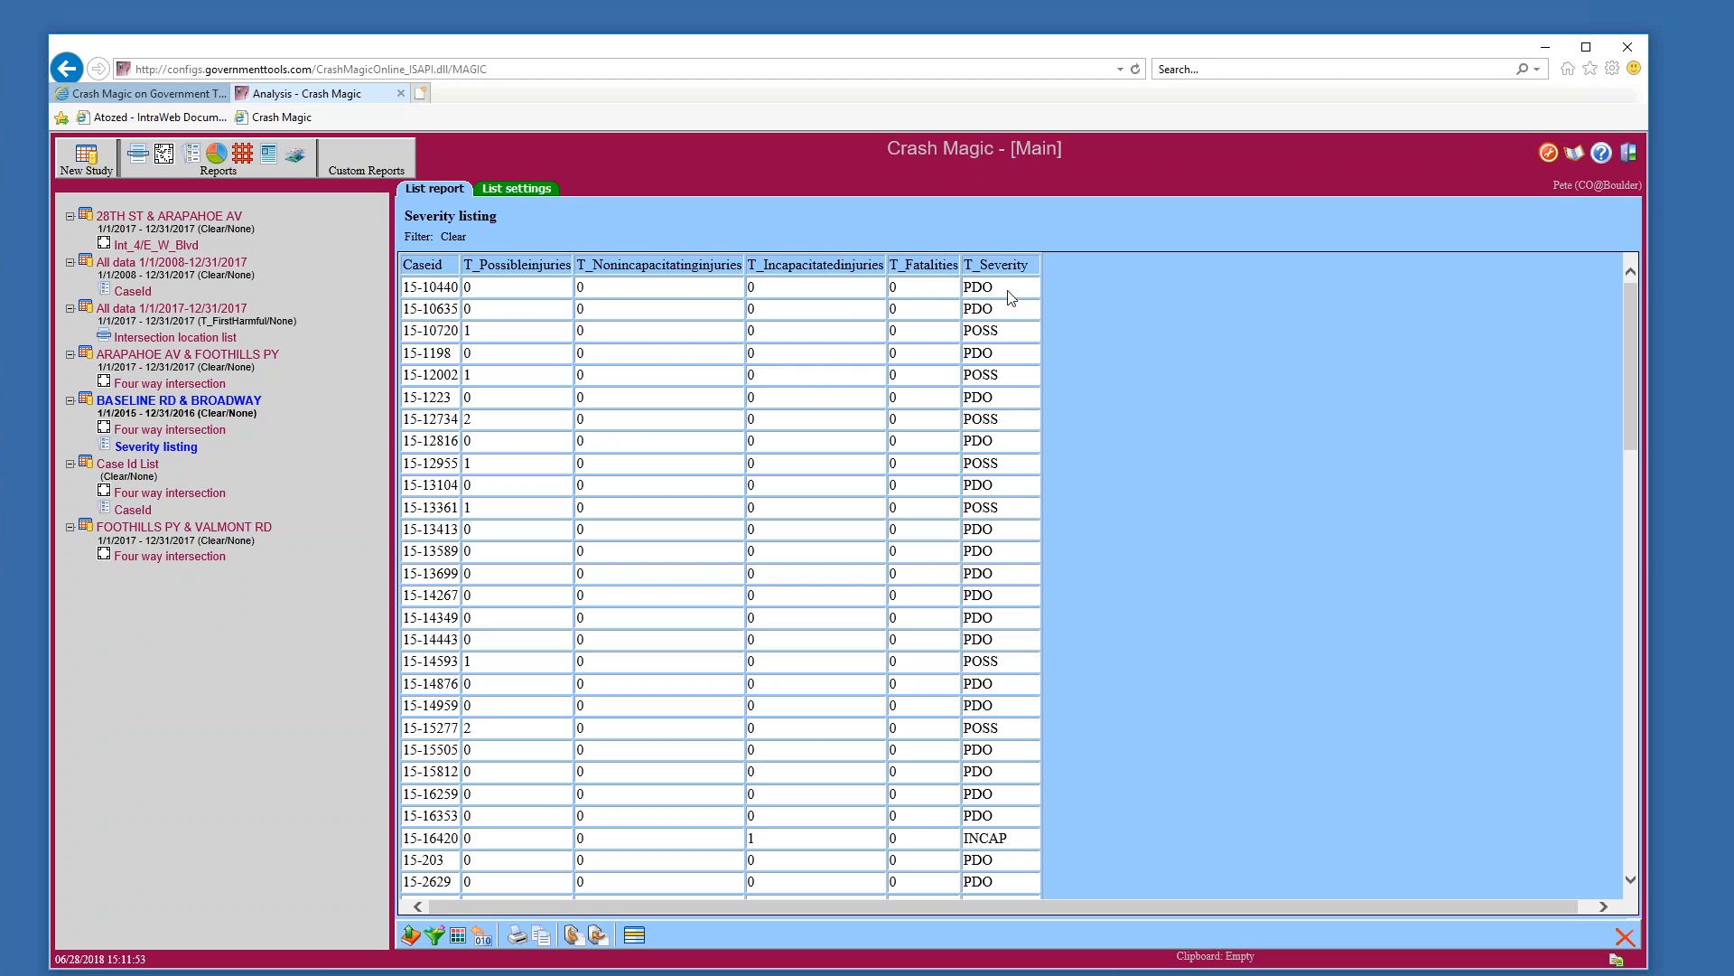
Compare the T_Severity values with the injury counts in individual rows throughout the Severity listing.
double_click(975, 289)
left_click(488, 342)
double_click(465, 337)
double_click(983, 332)
scroll(985, 334, "down", 3)
scroll(1032, 638, "down", 1)
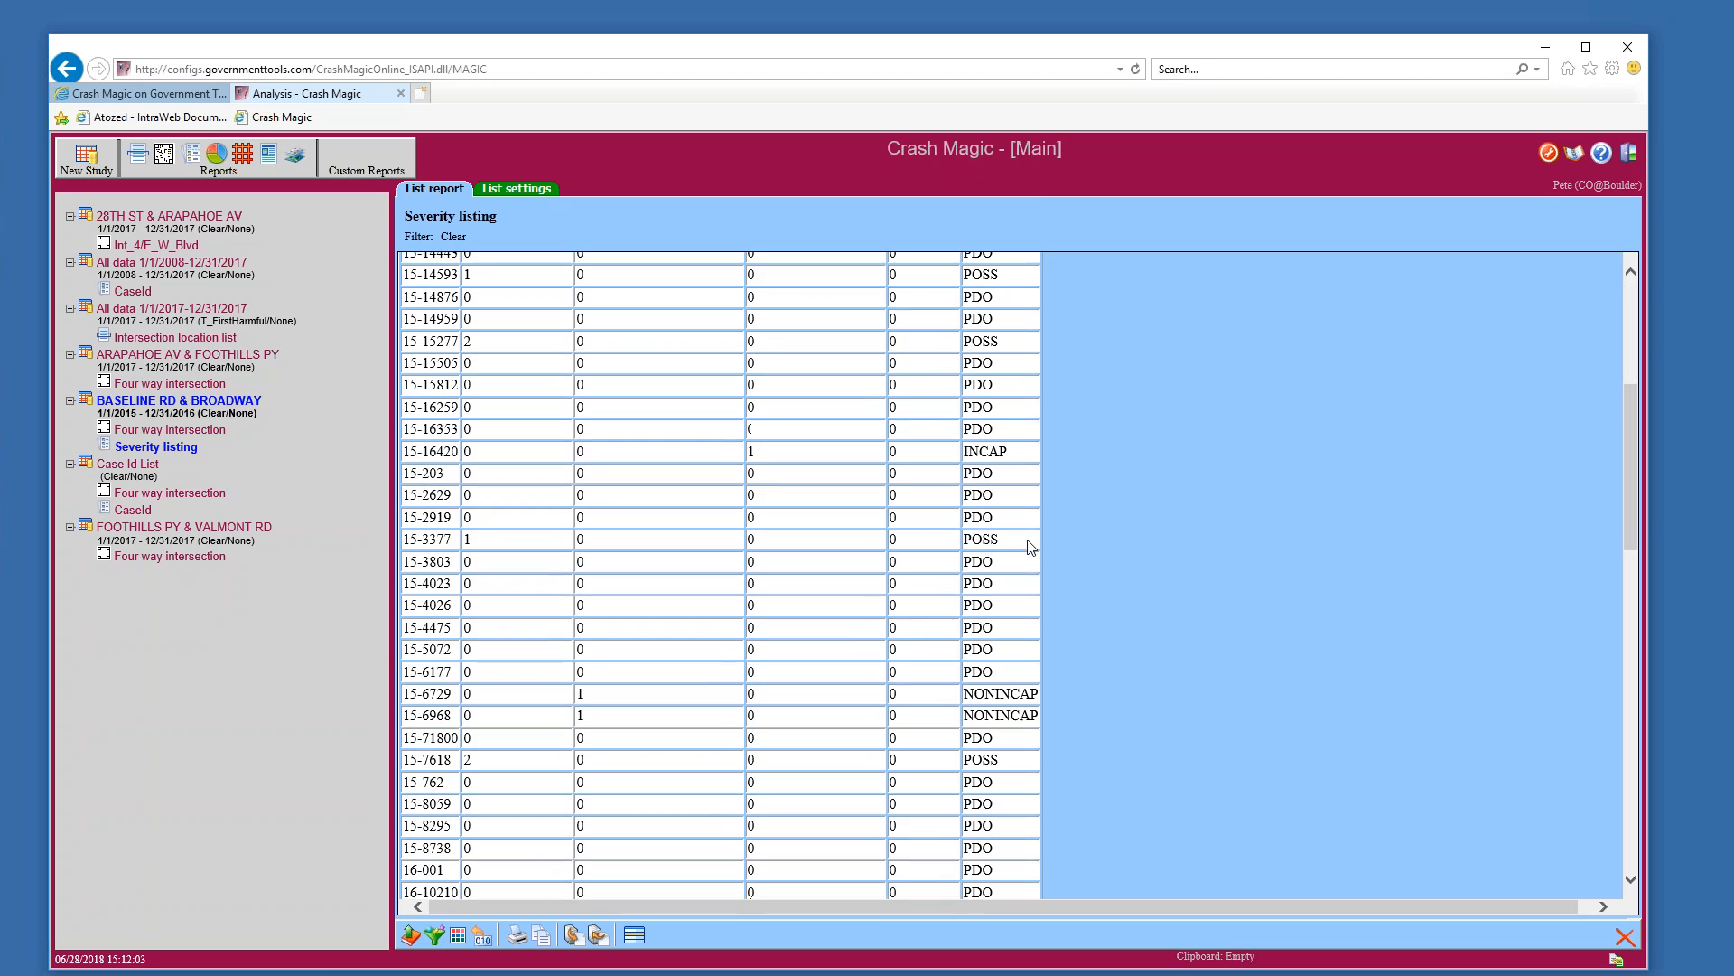
double_click(1011, 692)
double_click(579, 693)
double_click(993, 451)
double_click(751, 450)
scroll(812, 736, "down", 5)
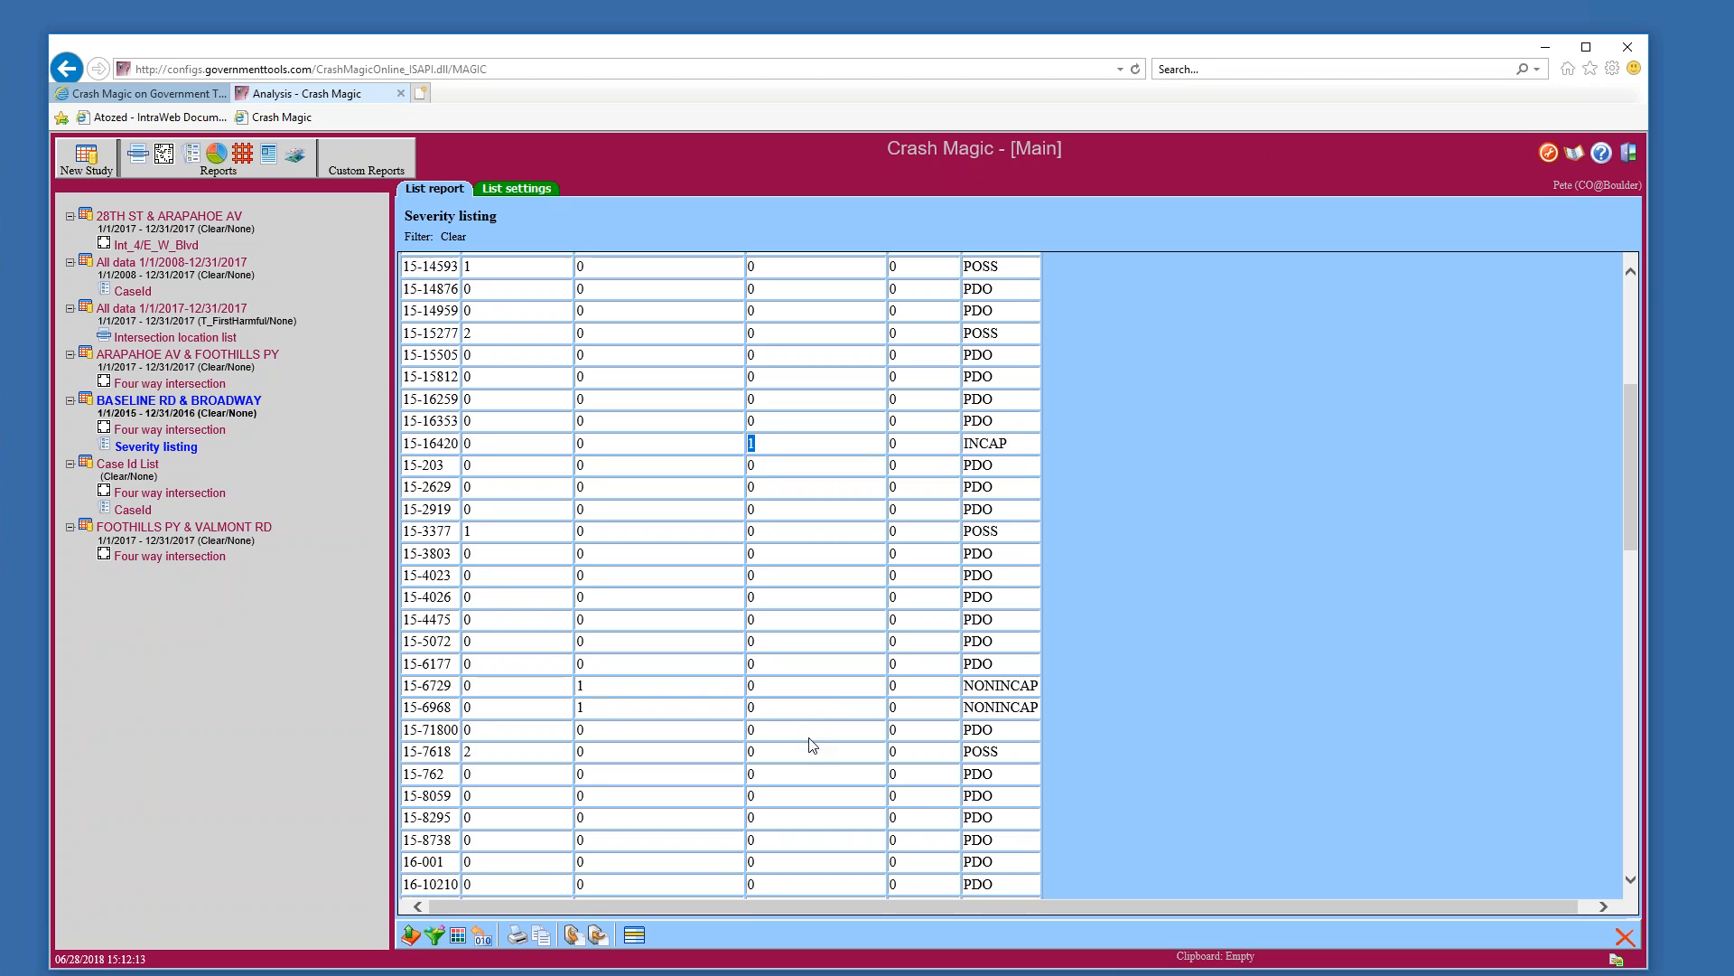
scroll(812, 745, "down", 8)
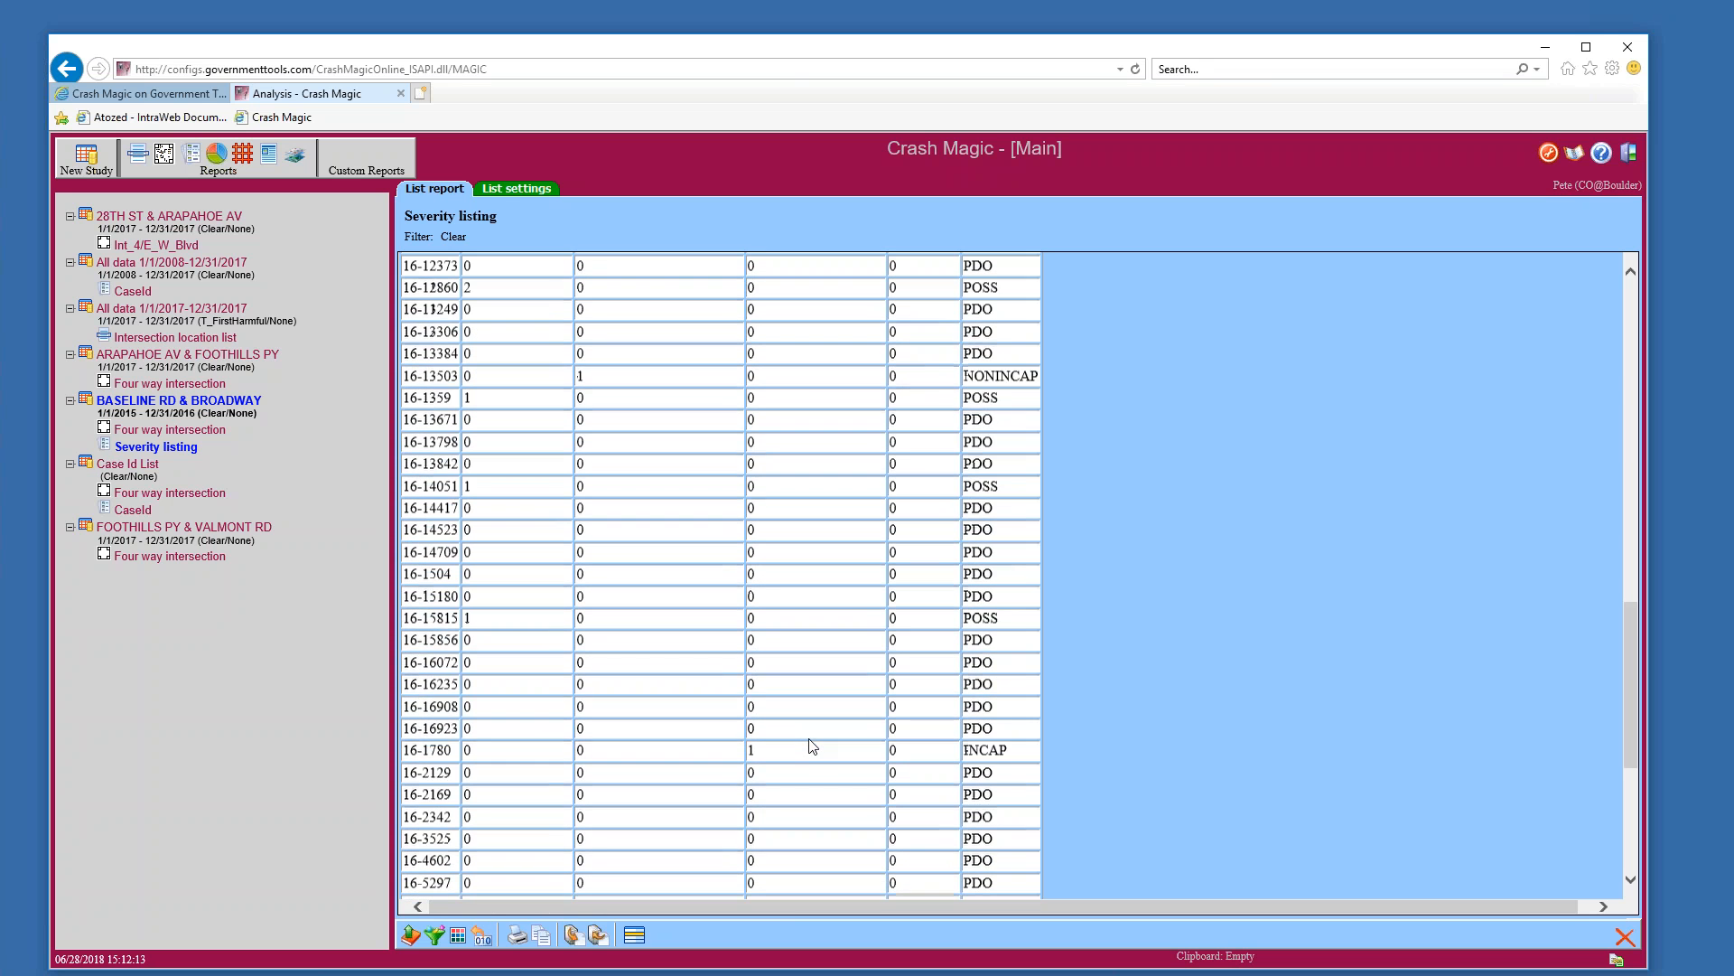
scroll(809, 762, "up", 15)
scroll(773, 663, "up", 2)
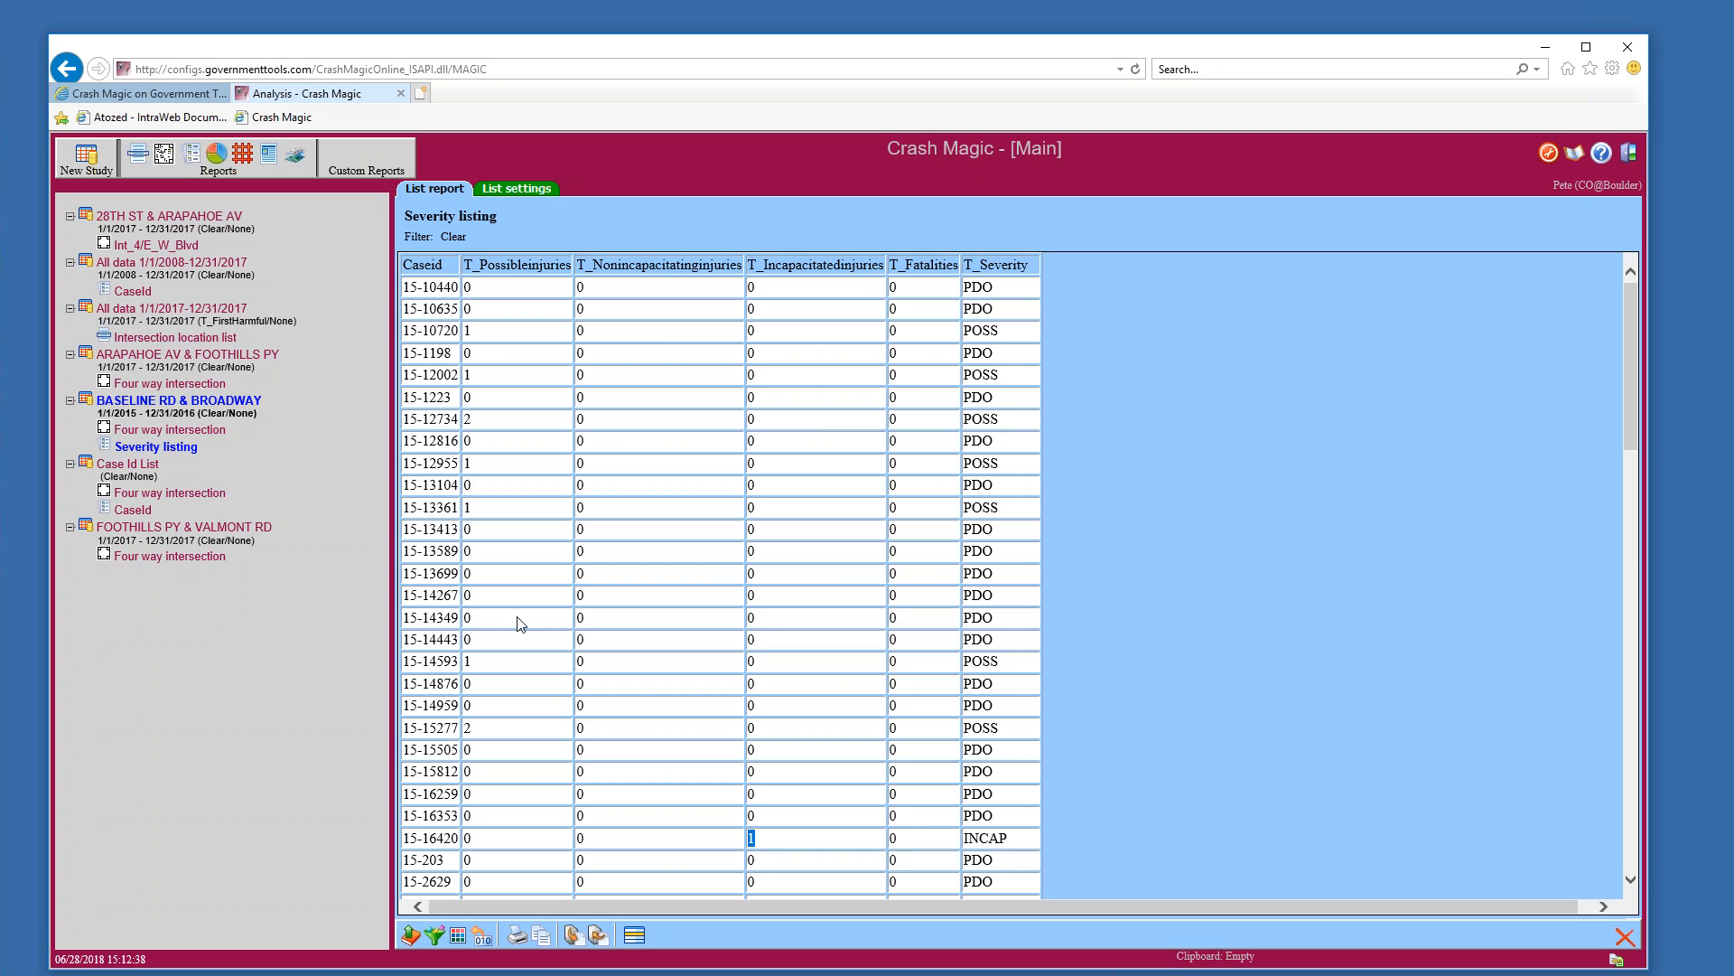
Open the Four way intersection diagram of the Baseline Rd & Broadway study.
left_click(169, 429)
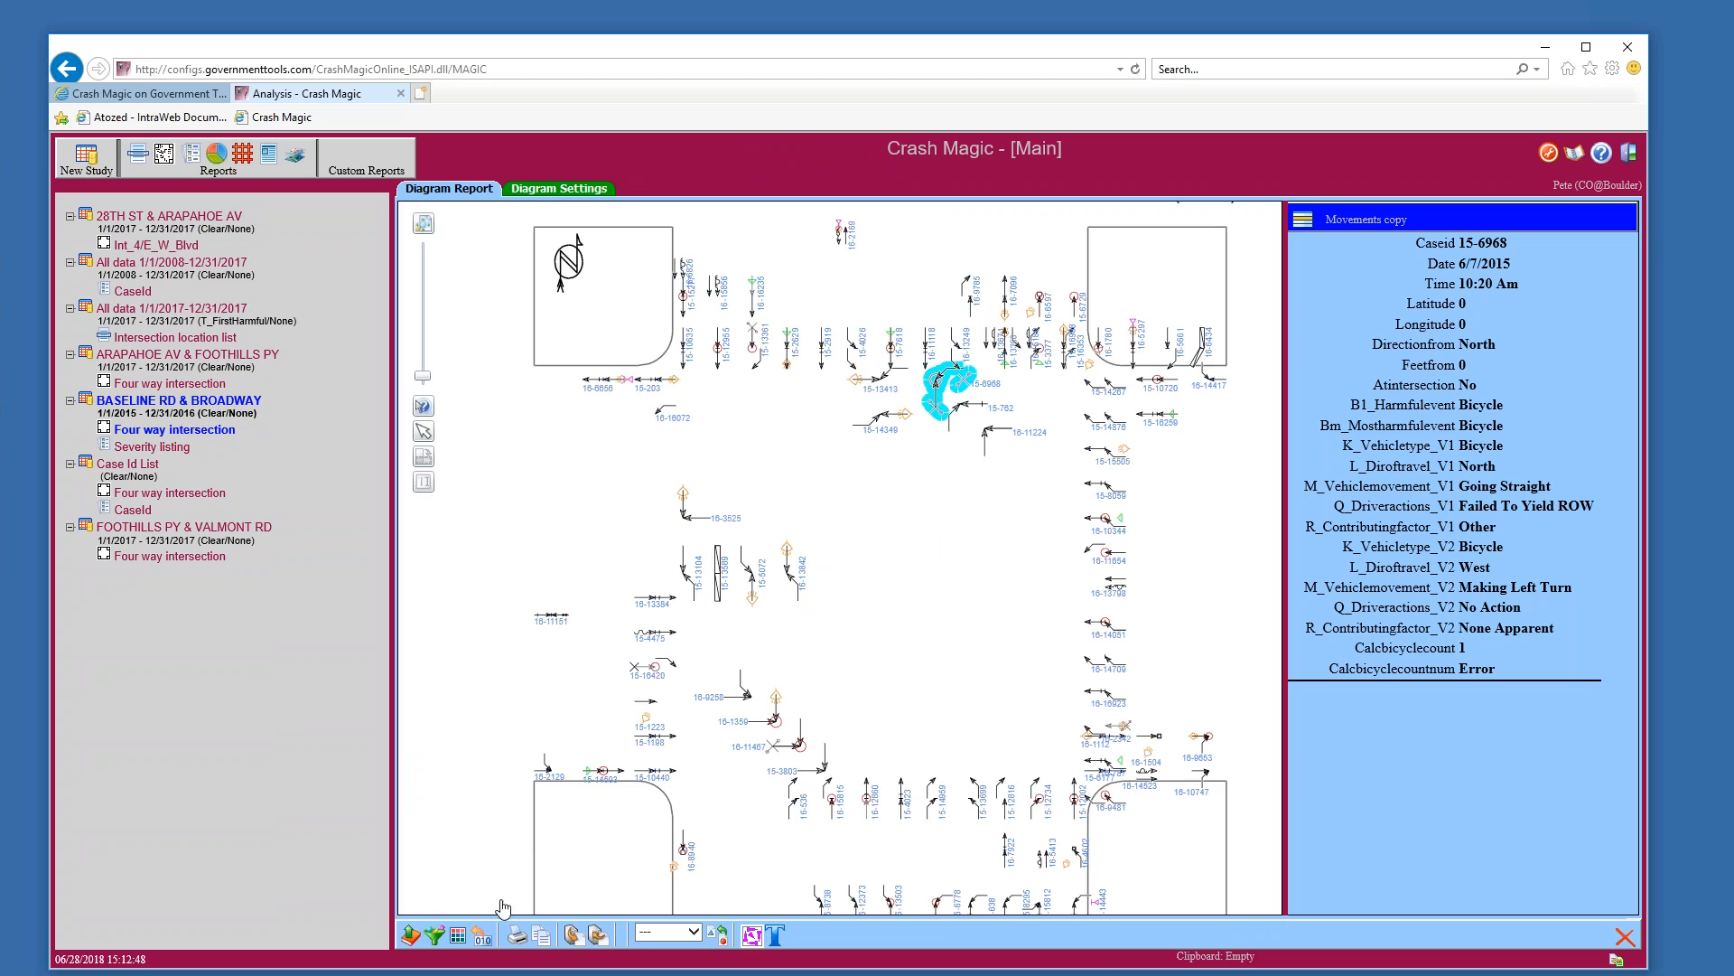
Open the personal Untitled filter for editing from the diagram's filter selection and clear its expression.
left_click(437, 936)
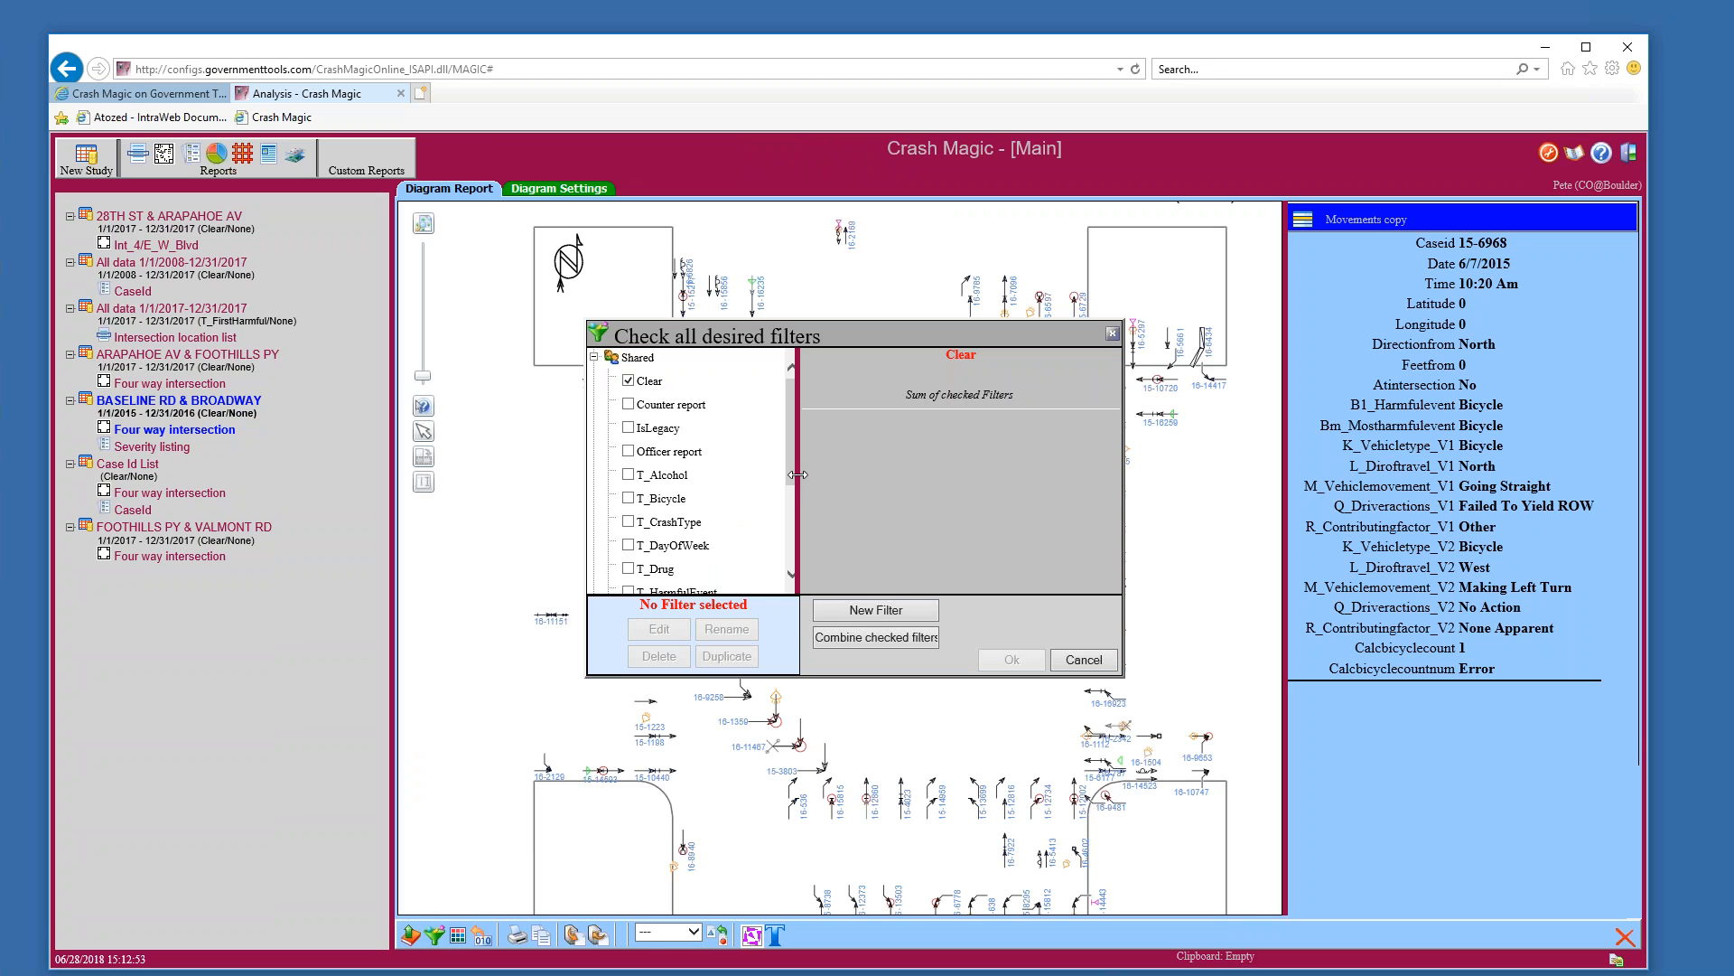
scroll(789, 468, "down", 5)
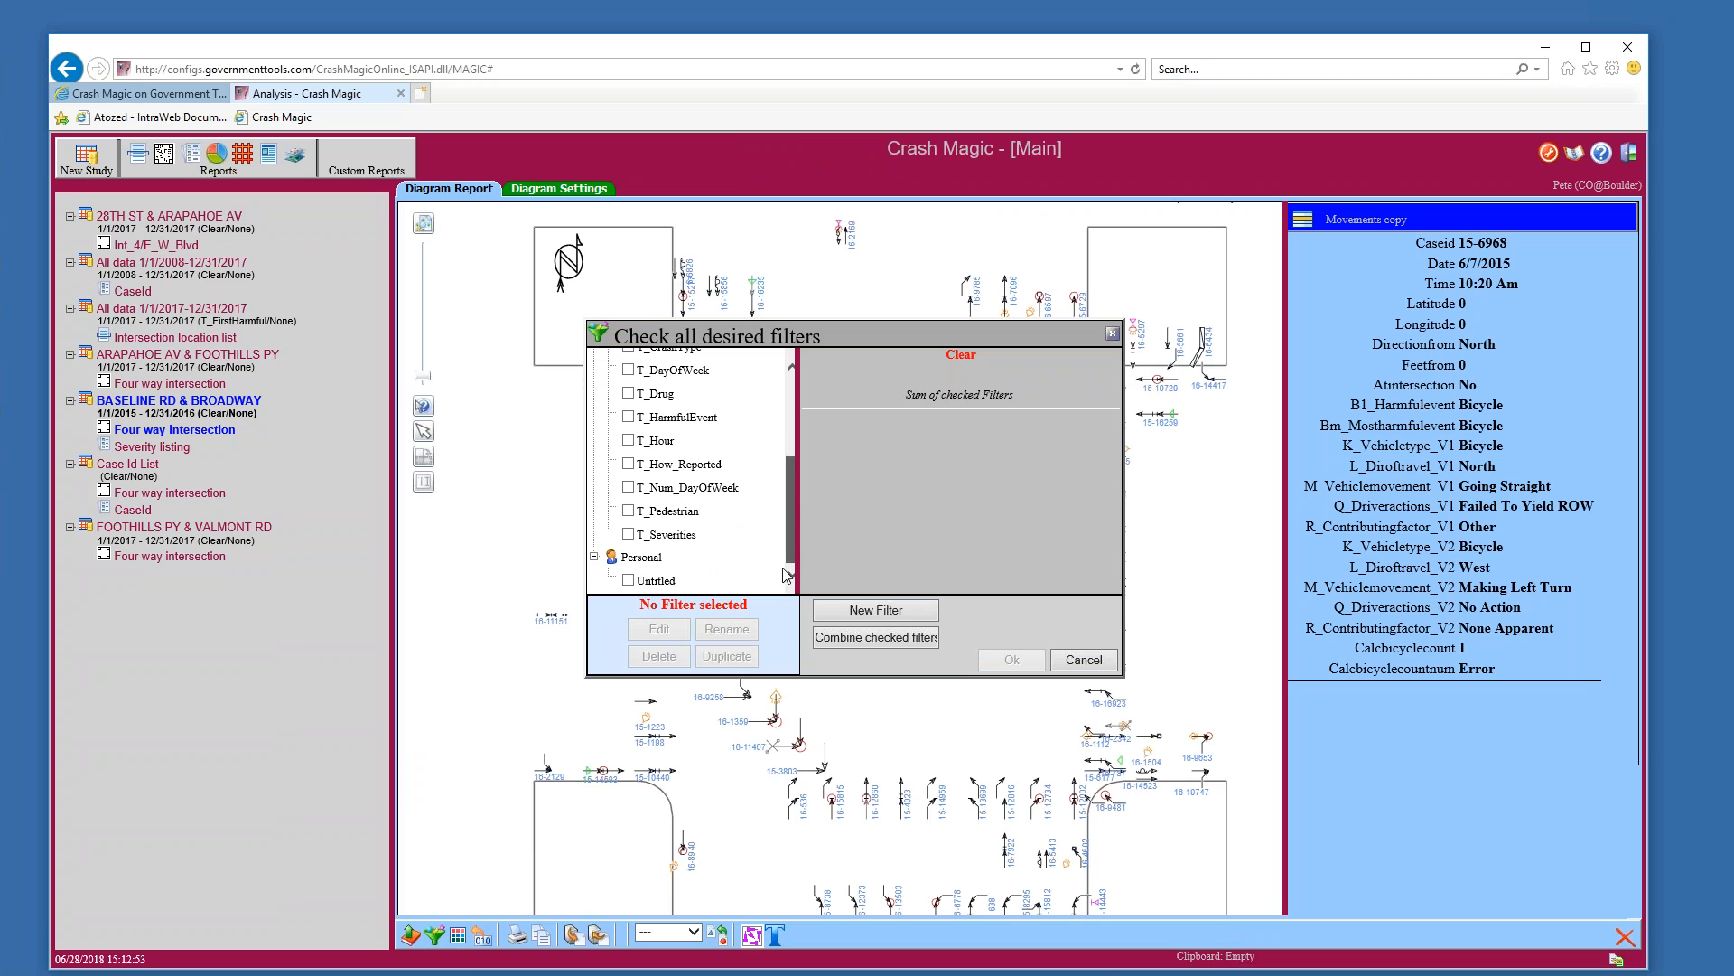
left_click(656, 580)
left_click(659, 629)
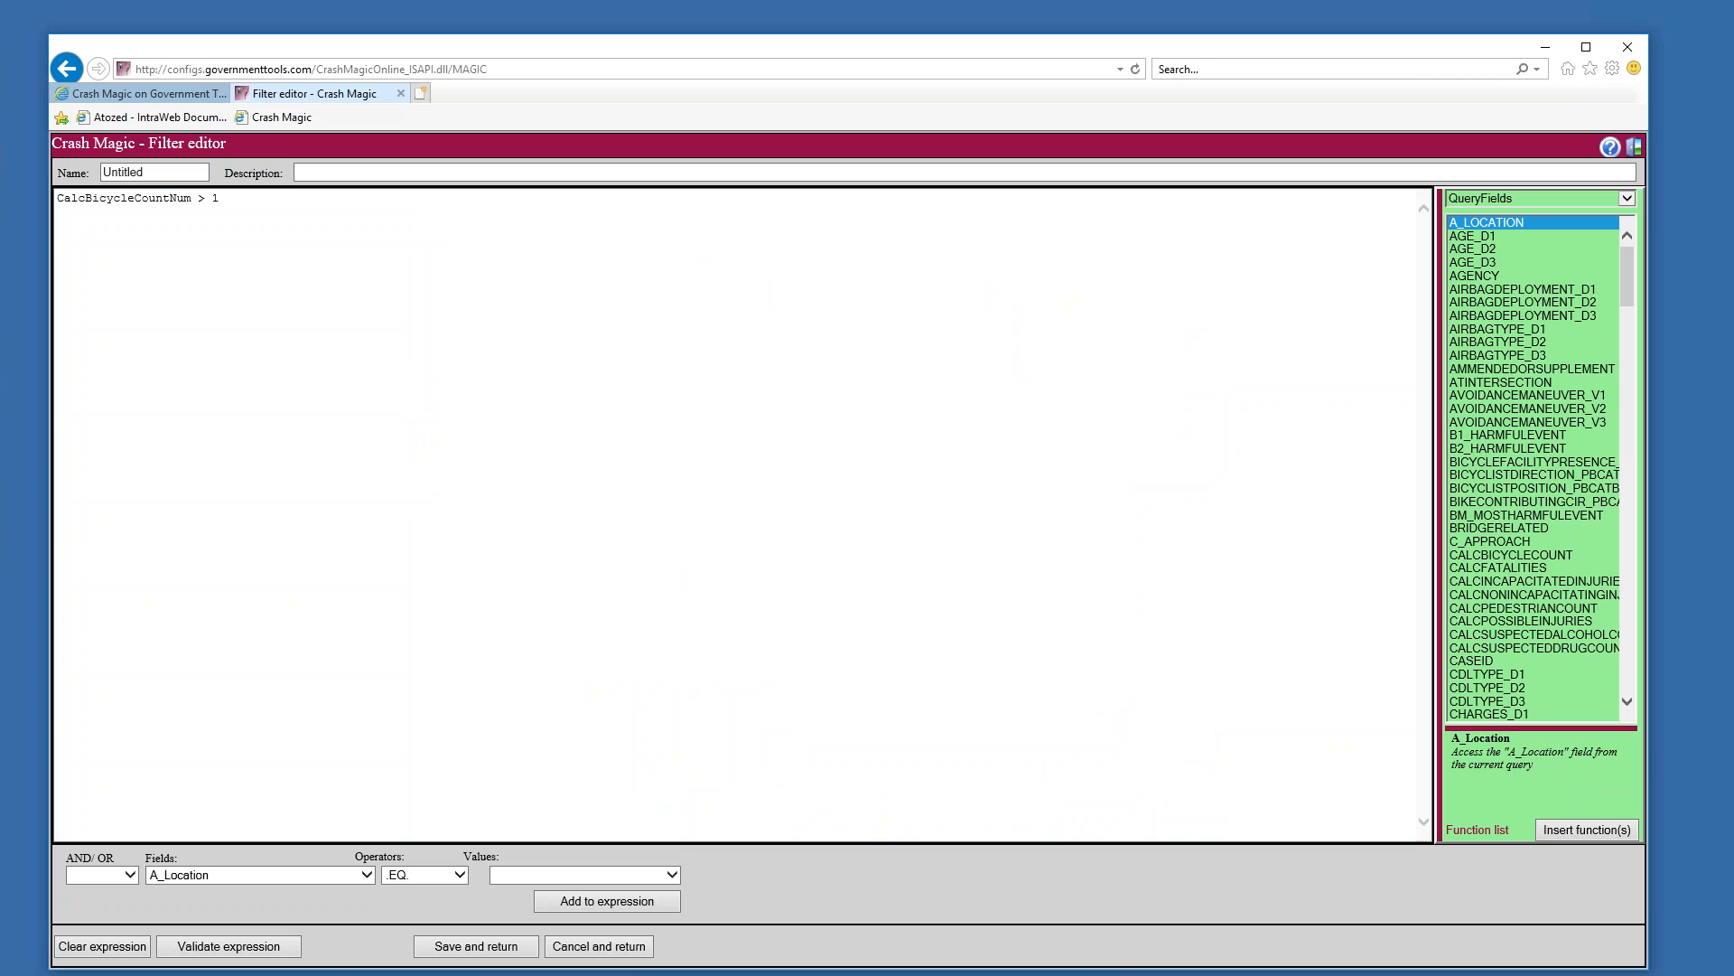
left_click(168, 199)
key("ctrl+a")
key("Delete")
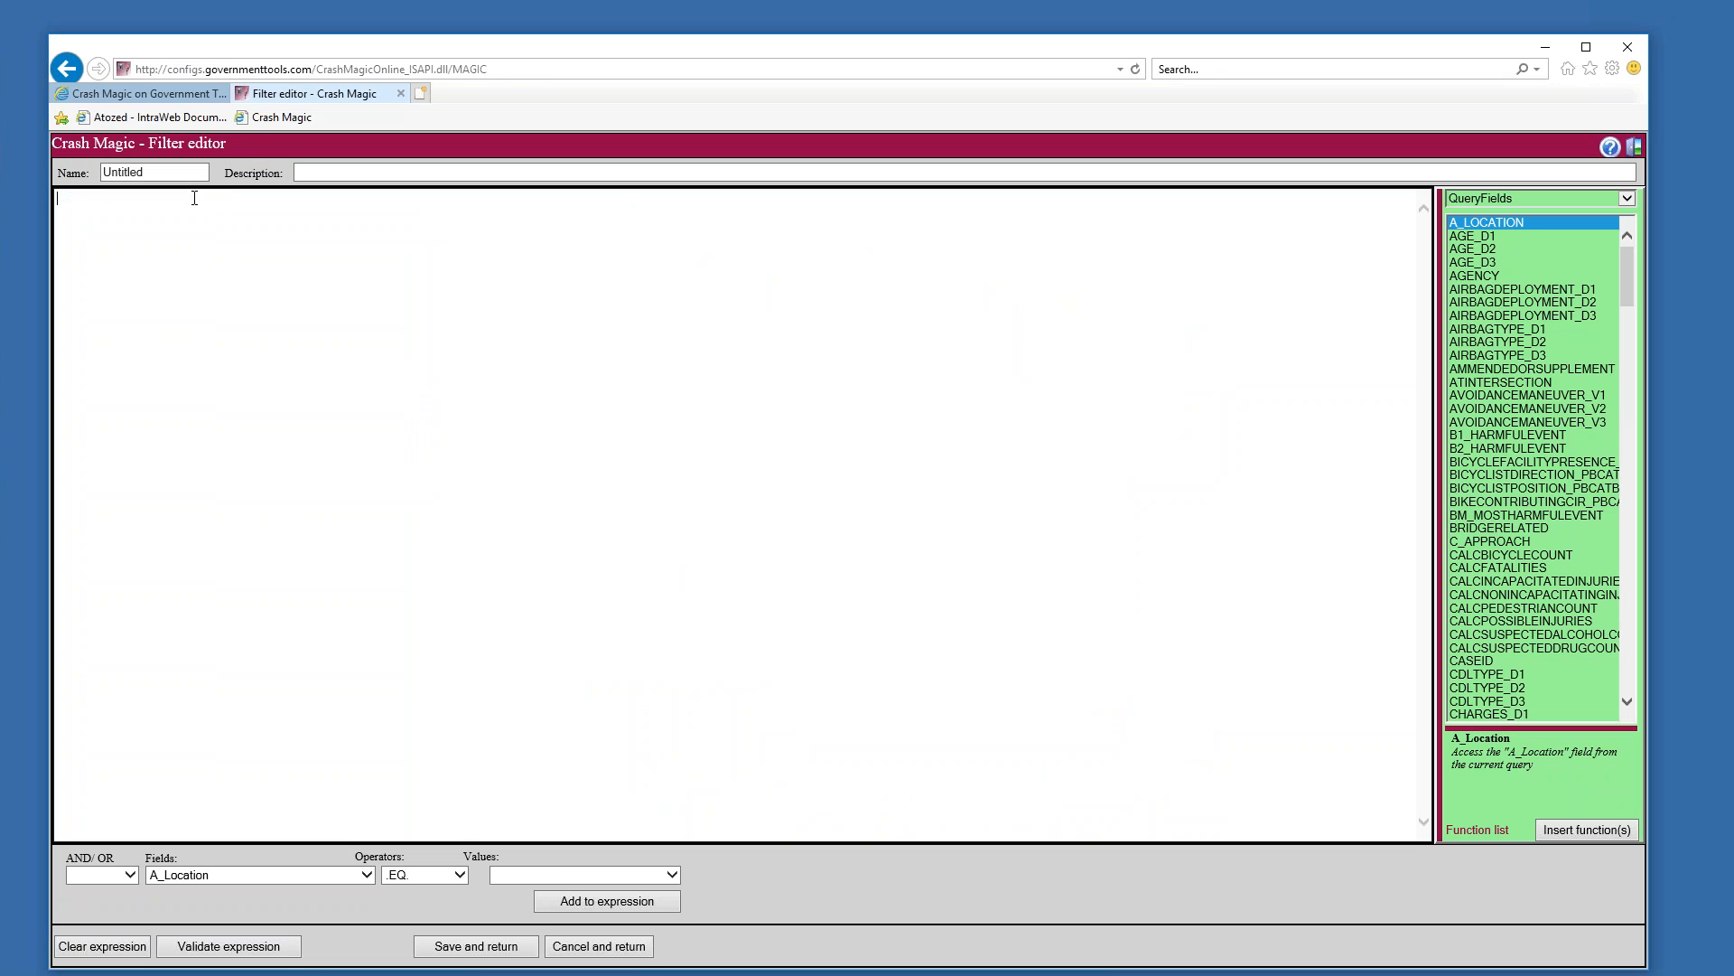
Add the Calcbicyclecount field to the filter expression, change it to (CALCBICYCLECOUNT = 1 ) and try to save it.
left_click(365, 873)
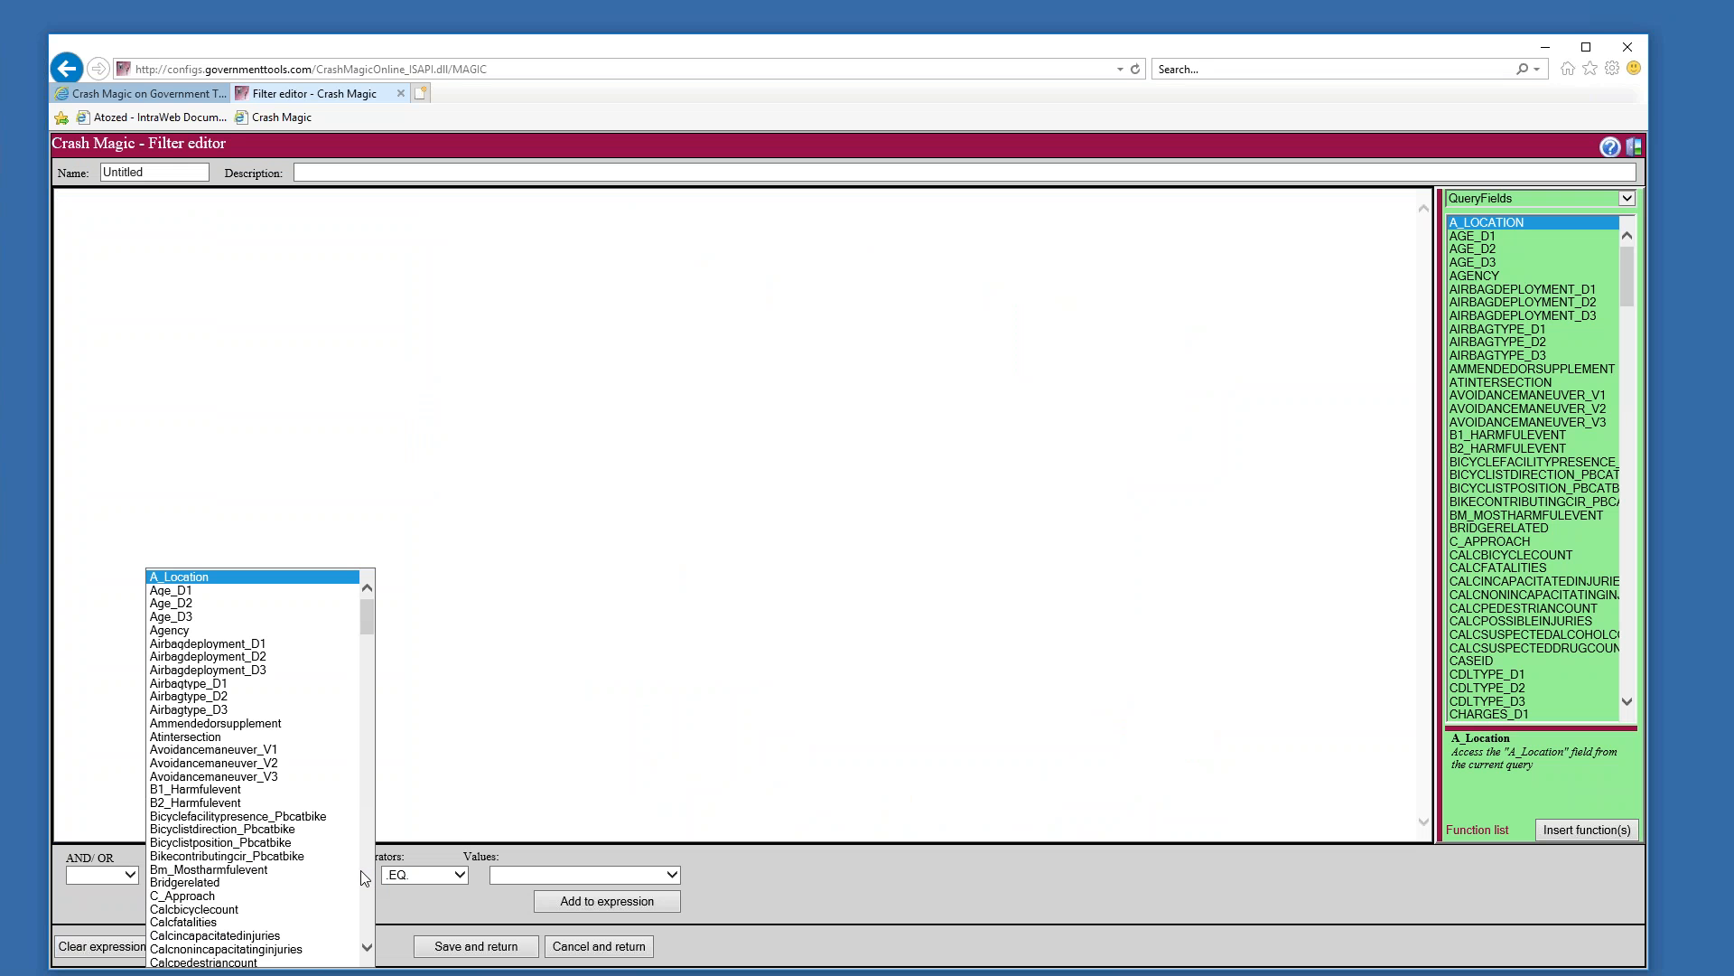
scroll(271, 831, "down", 1)
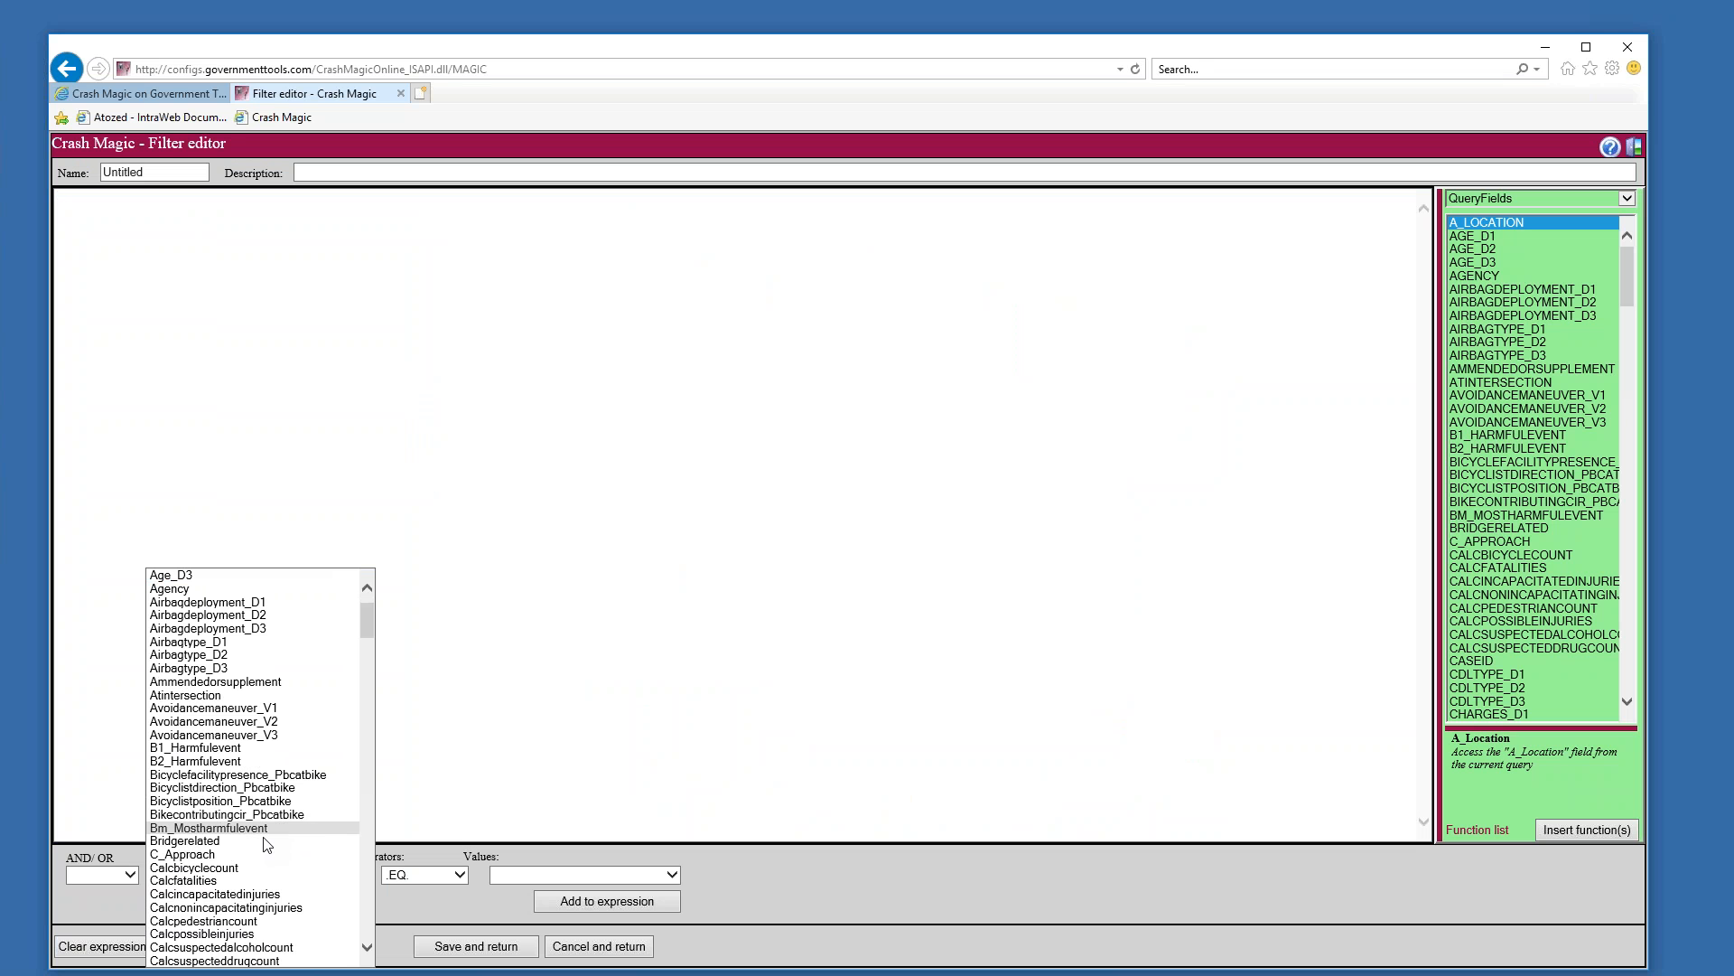
left_click(220, 873)
left_click(579, 901)
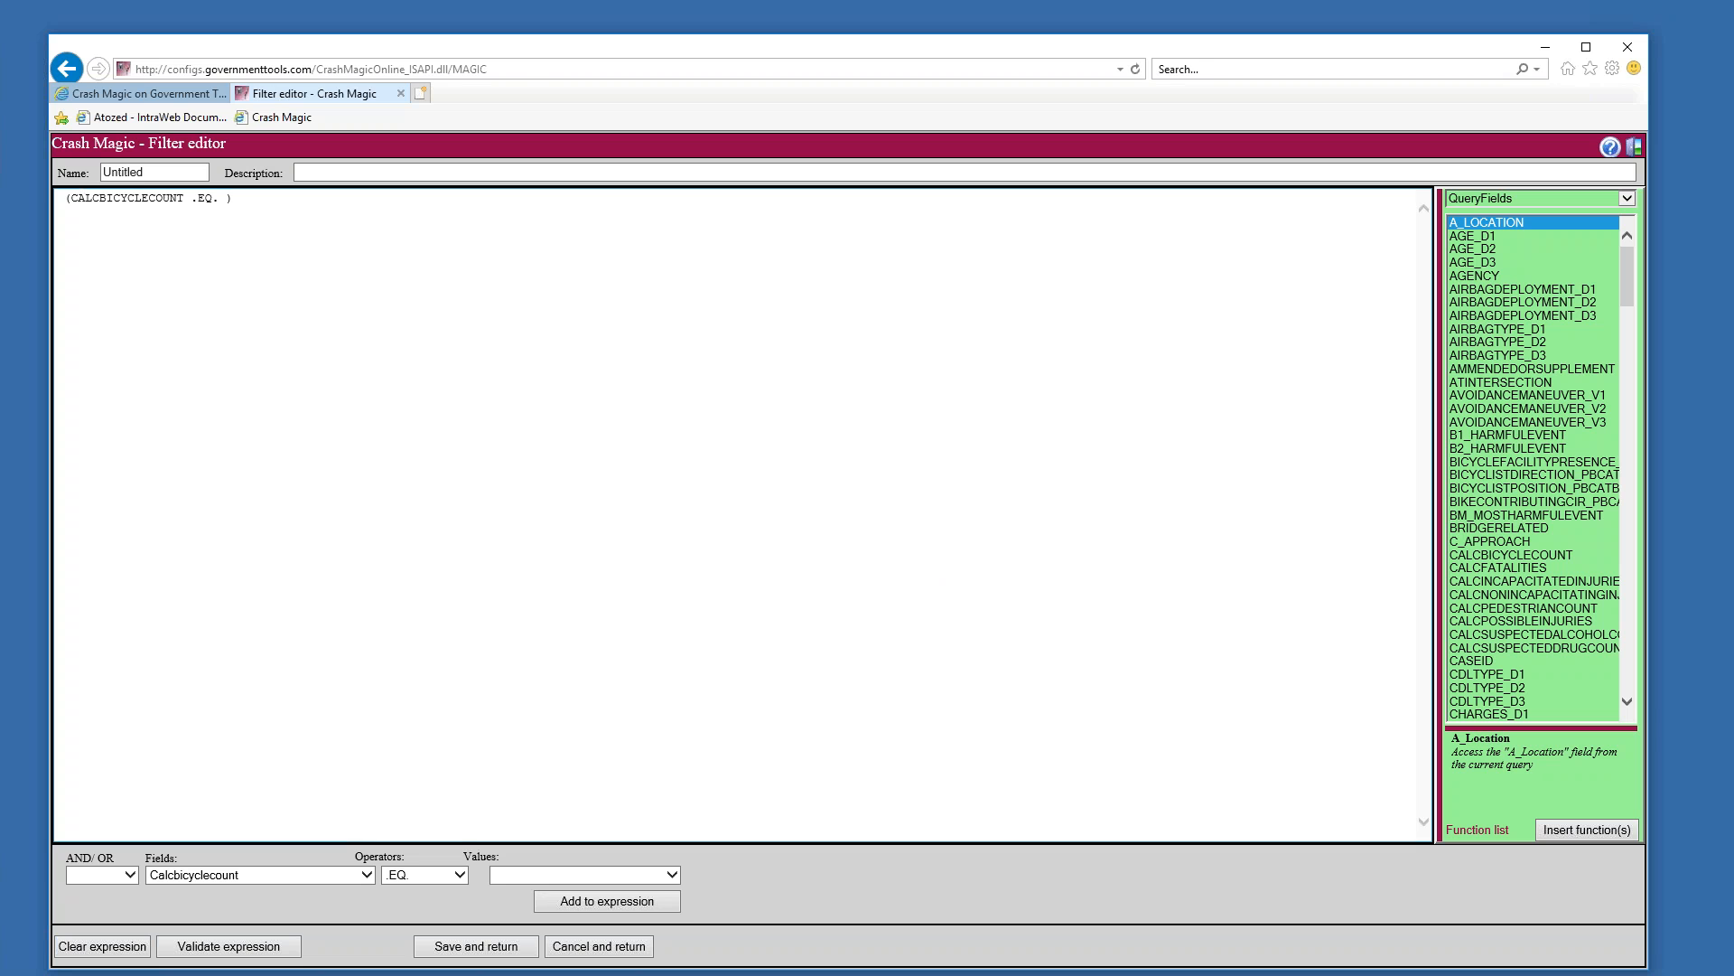
left_click_drag(219, 198, 193, 201)
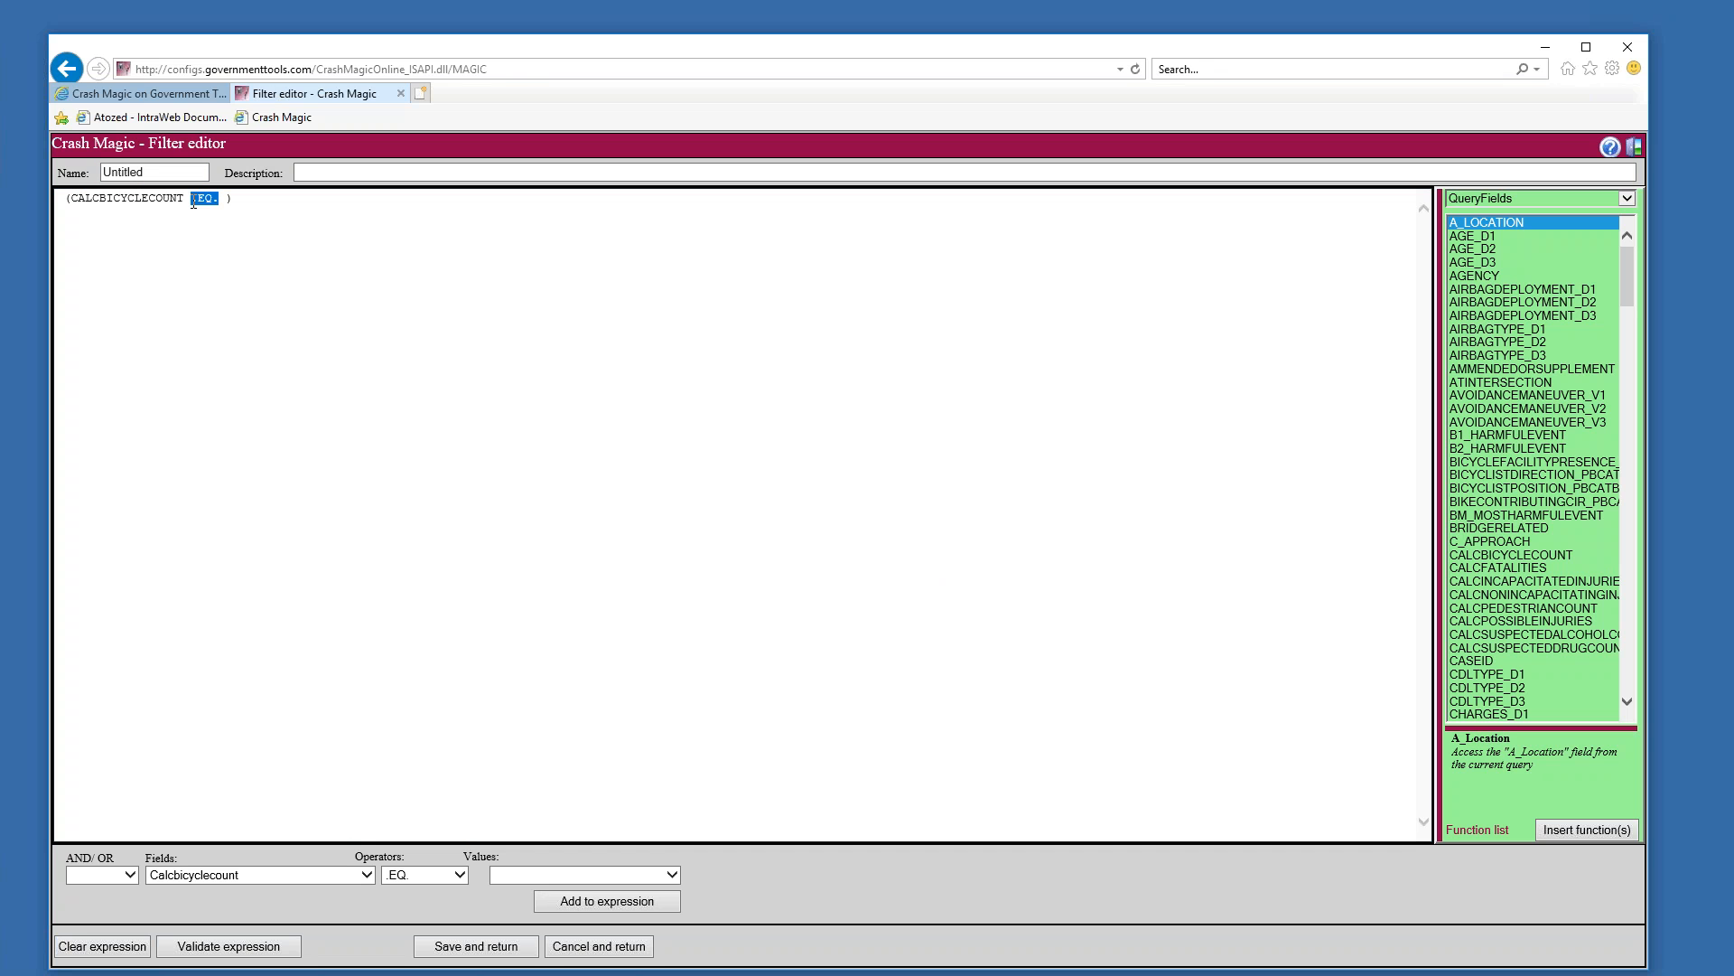
type("= 1")
left_click(511, 944)
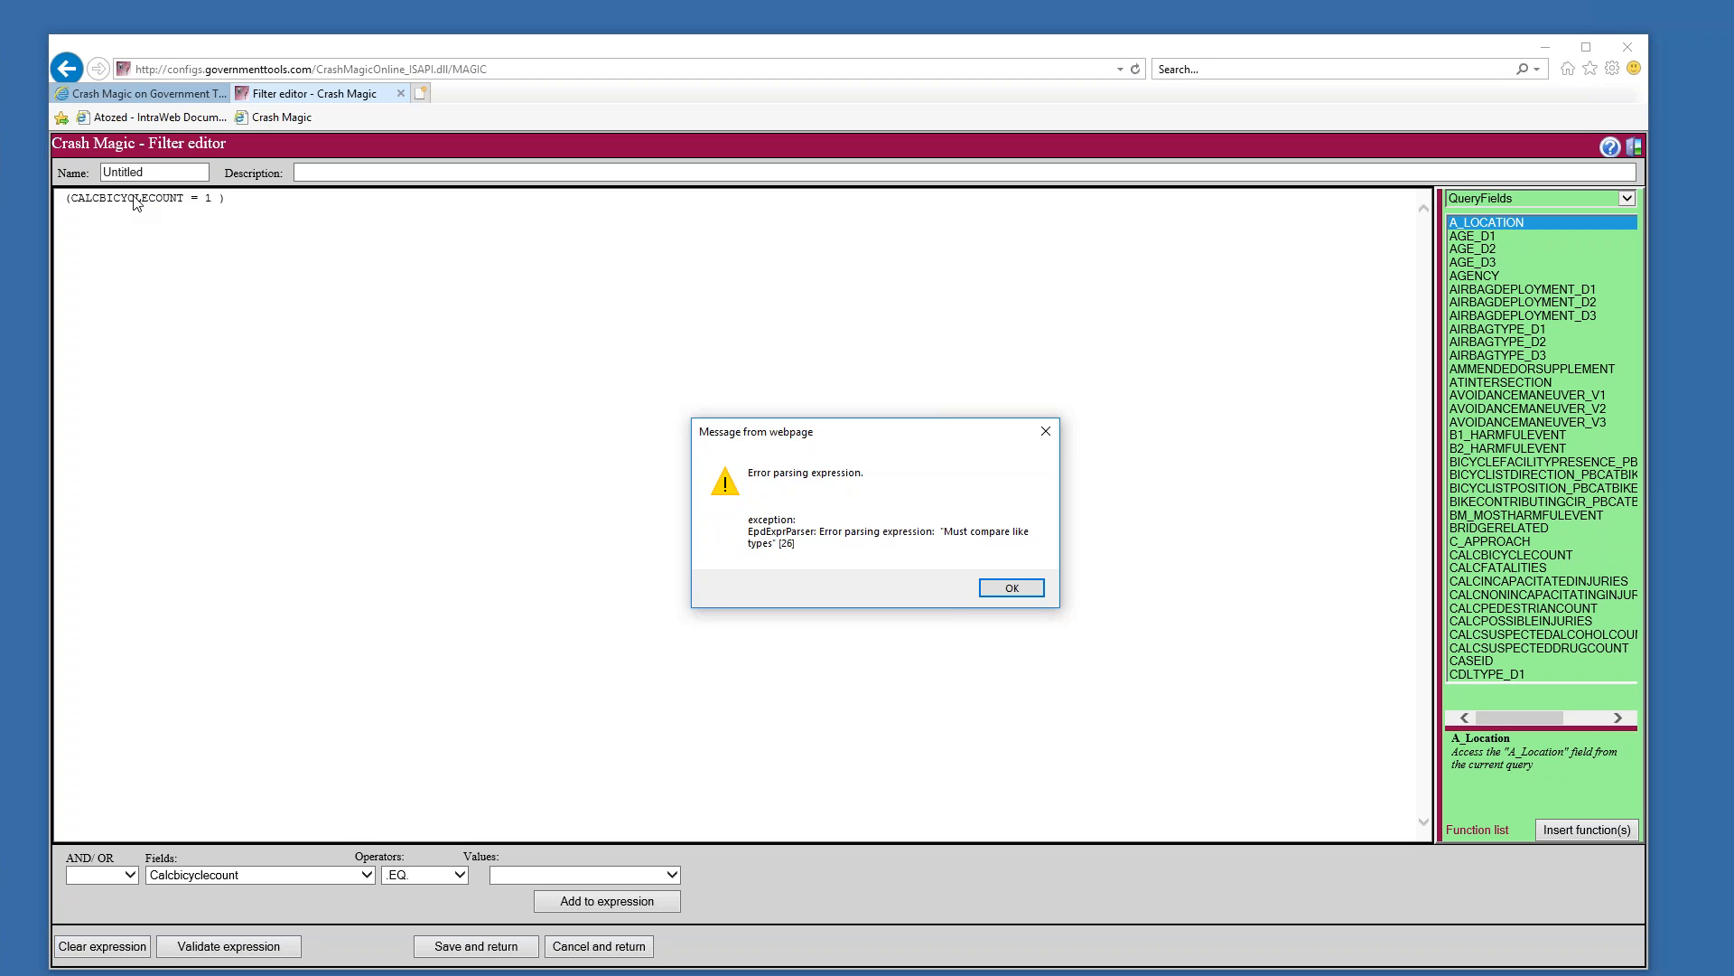
left_click(999, 589)
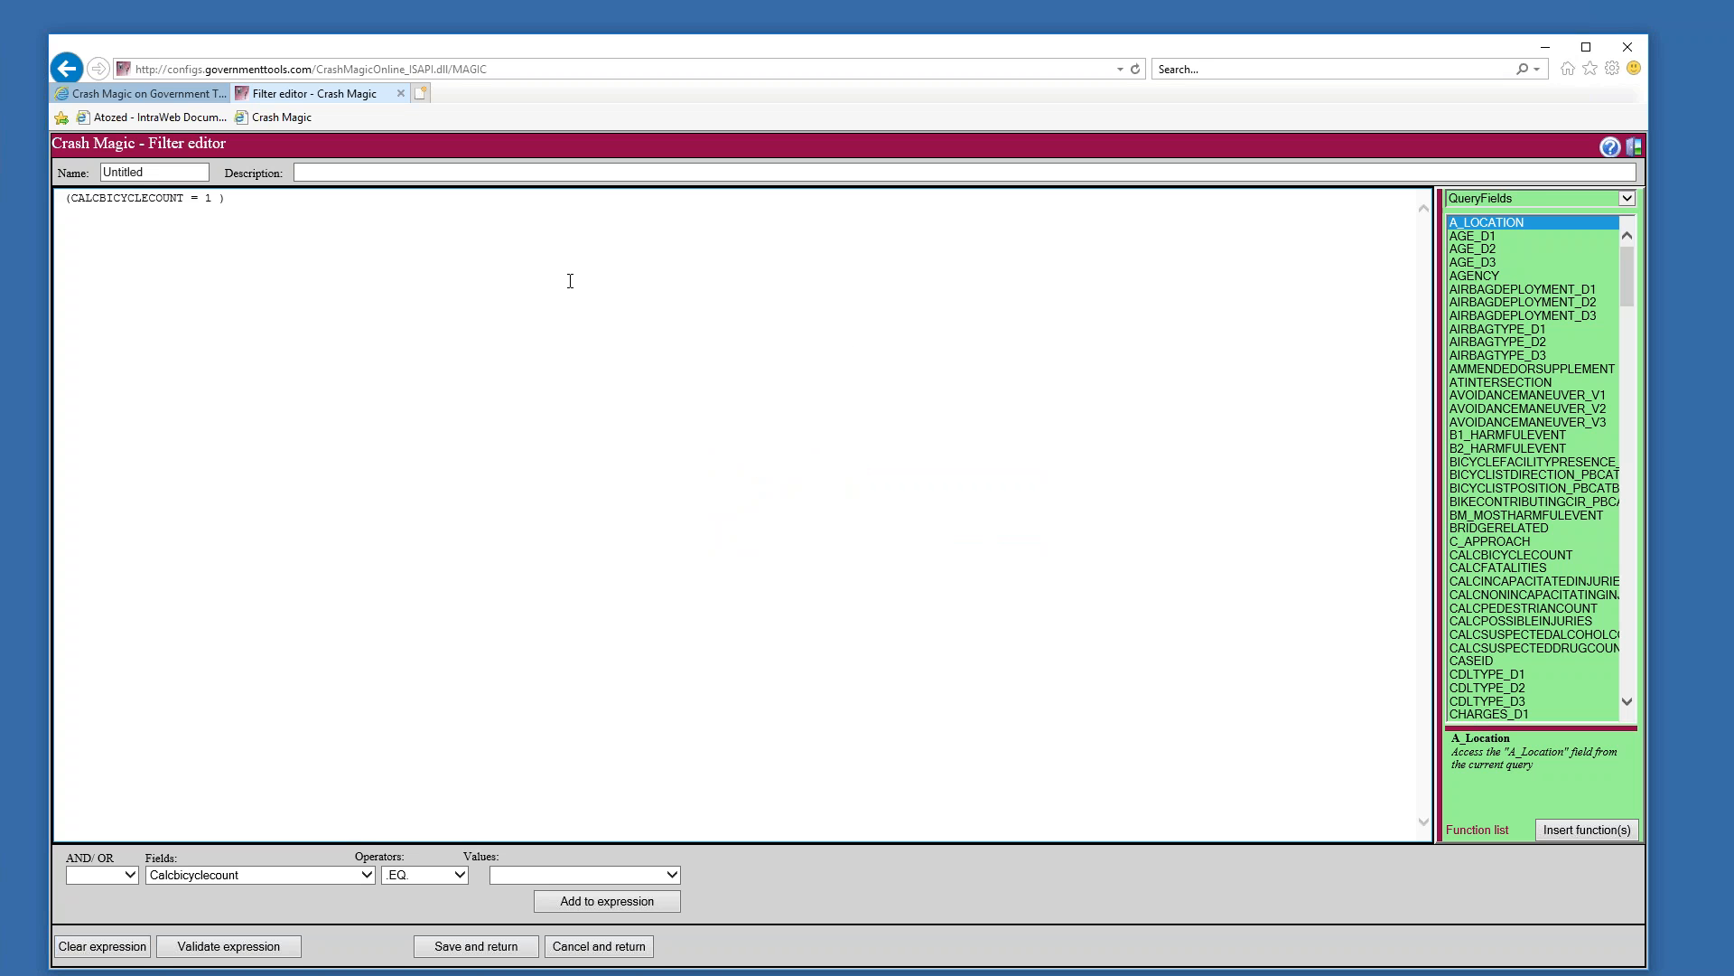
Discard the filter edits and close the filter selection without applying a filter.
double_click(138, 199)
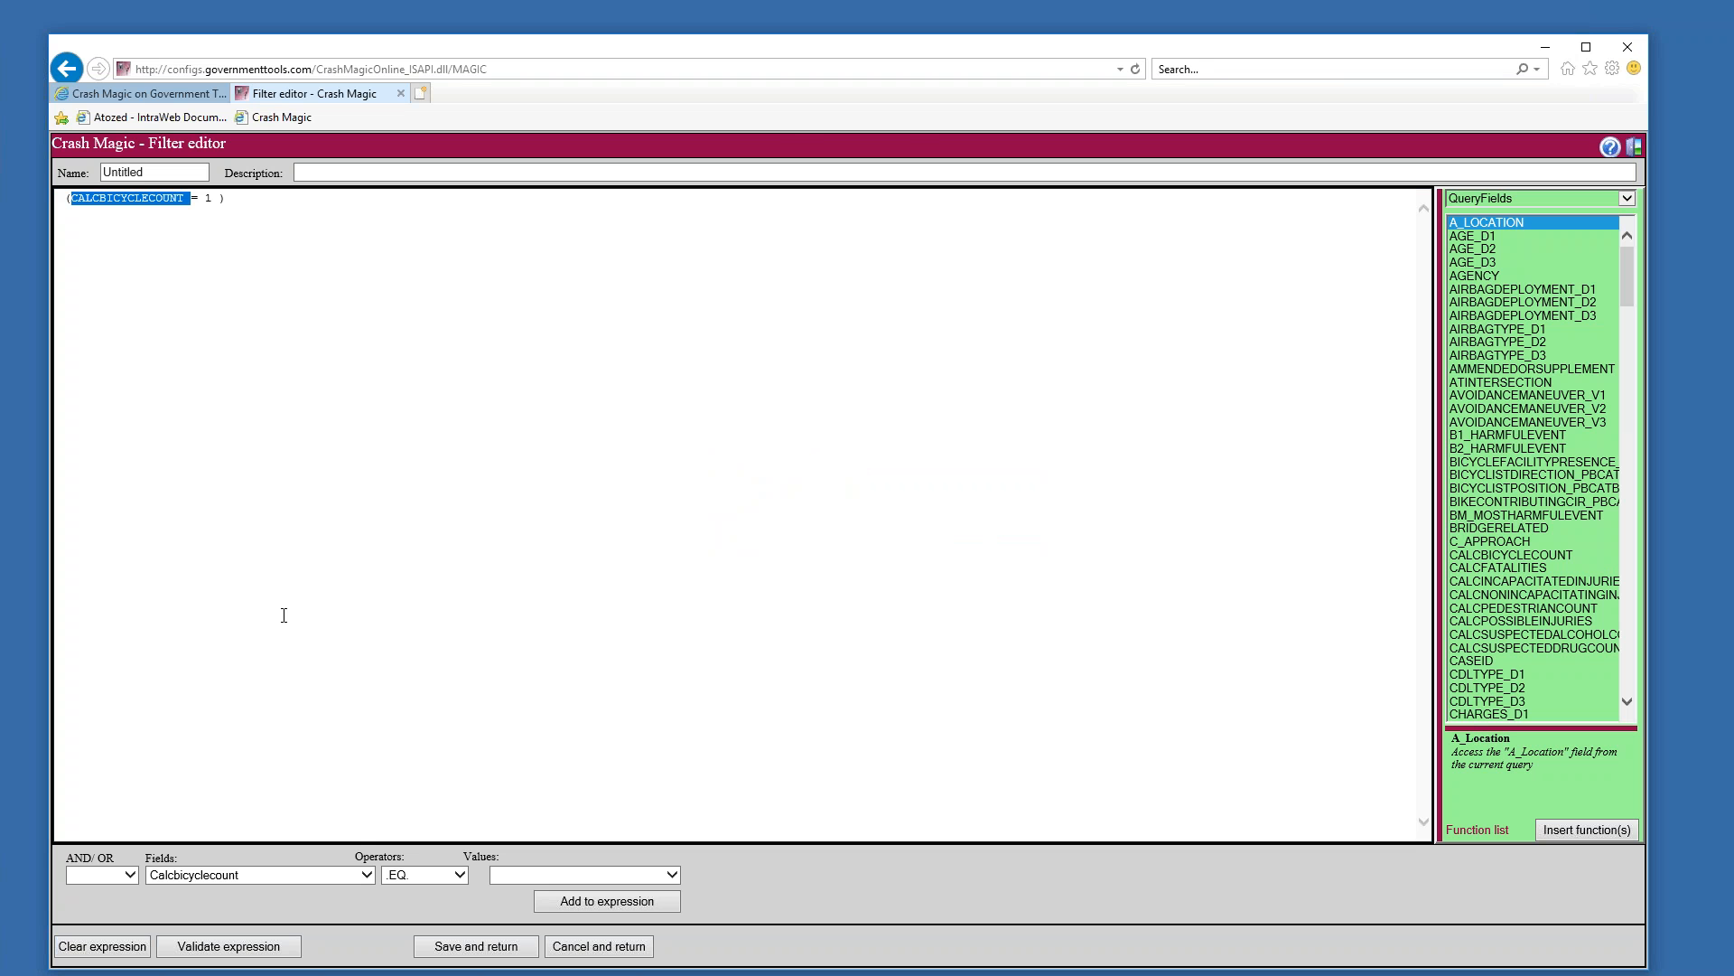
left_click(599, 946)
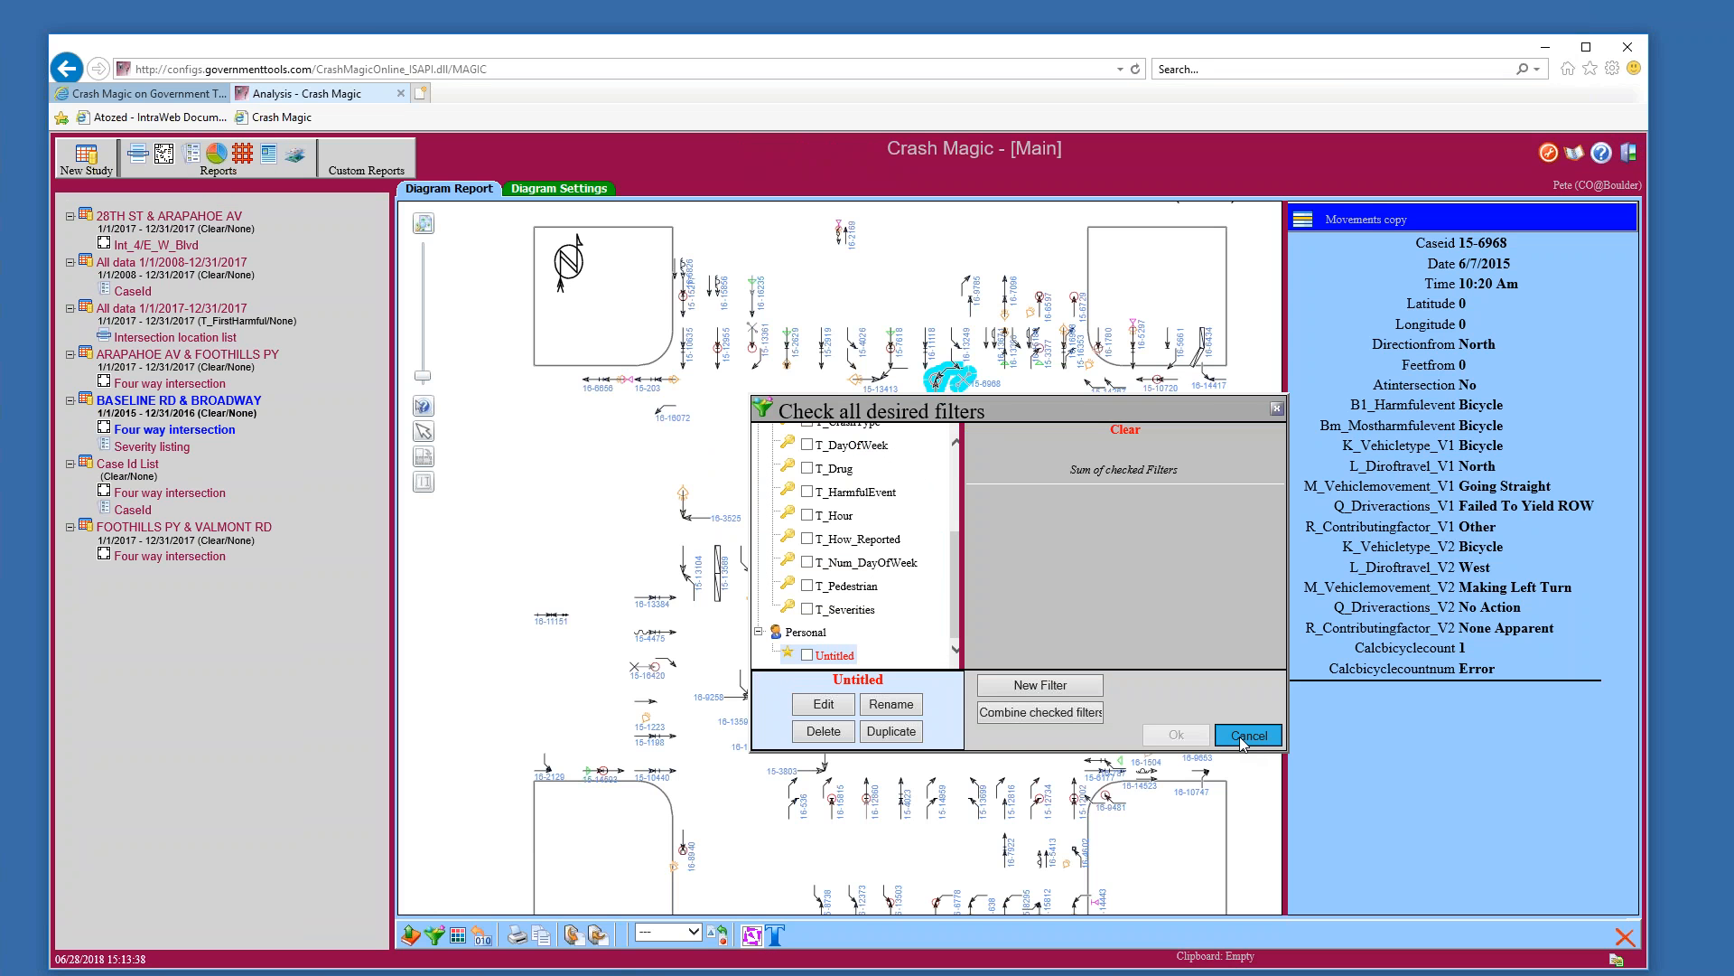
left_click(1246, 736)
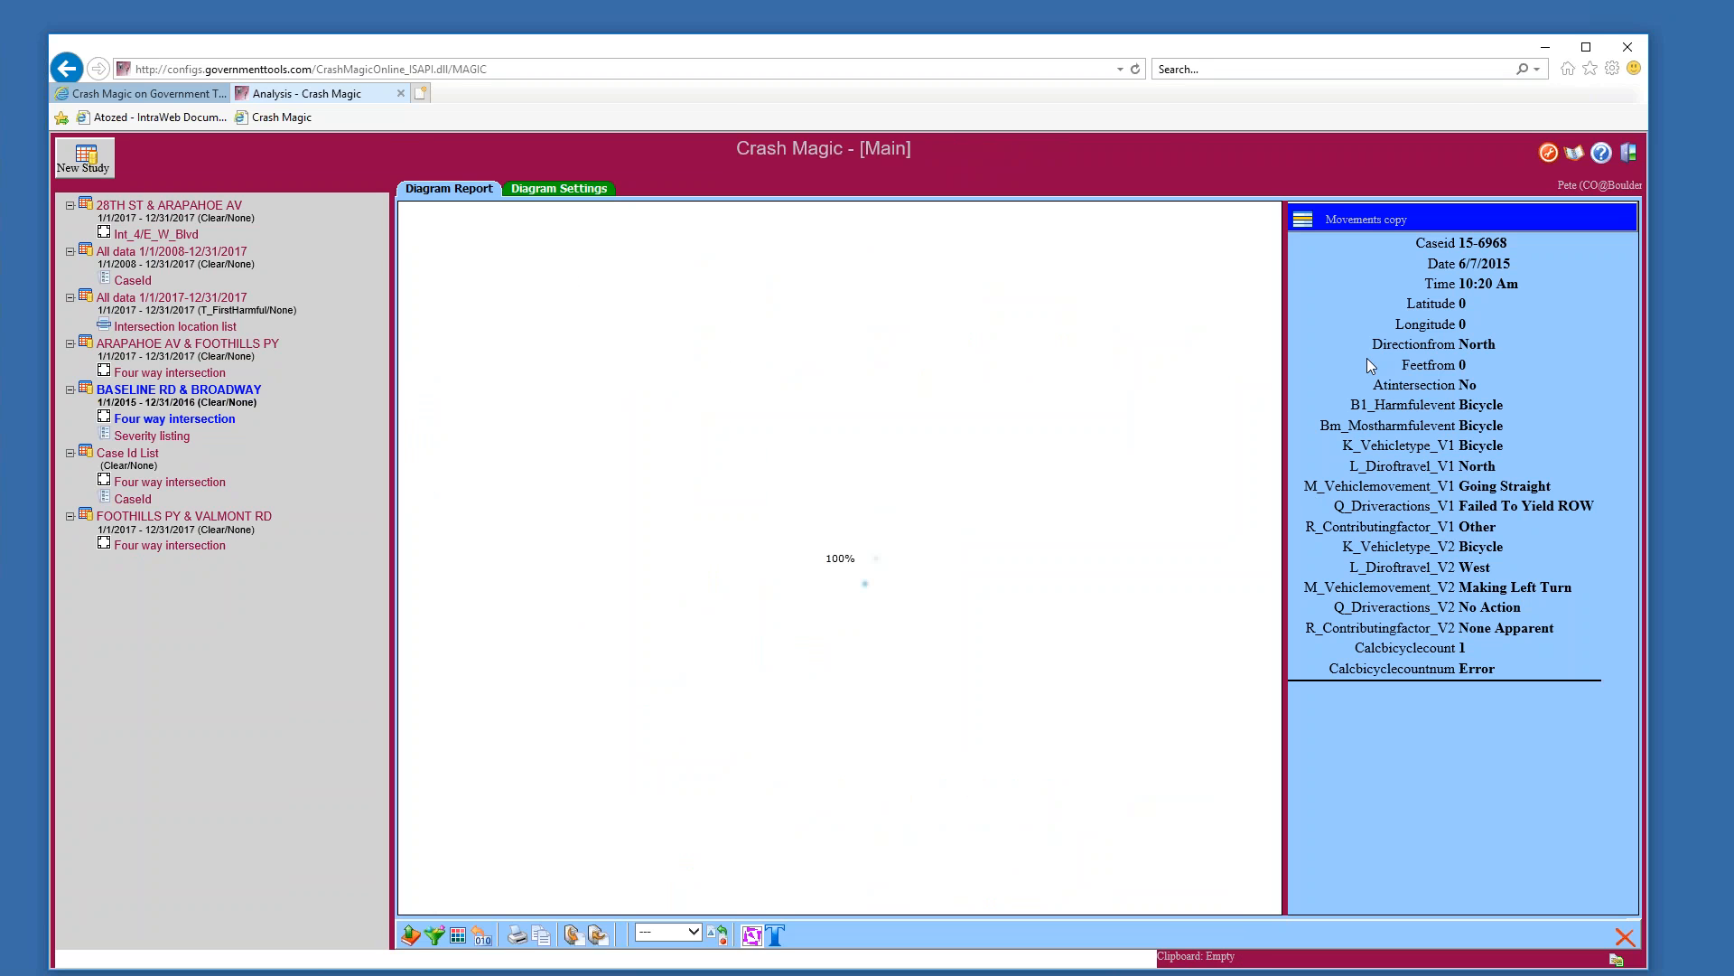
In the administration area, open the shared V_UserDefined calculated fields and add a field named CalcBicycleCountNum.
left_click(1546, 157)
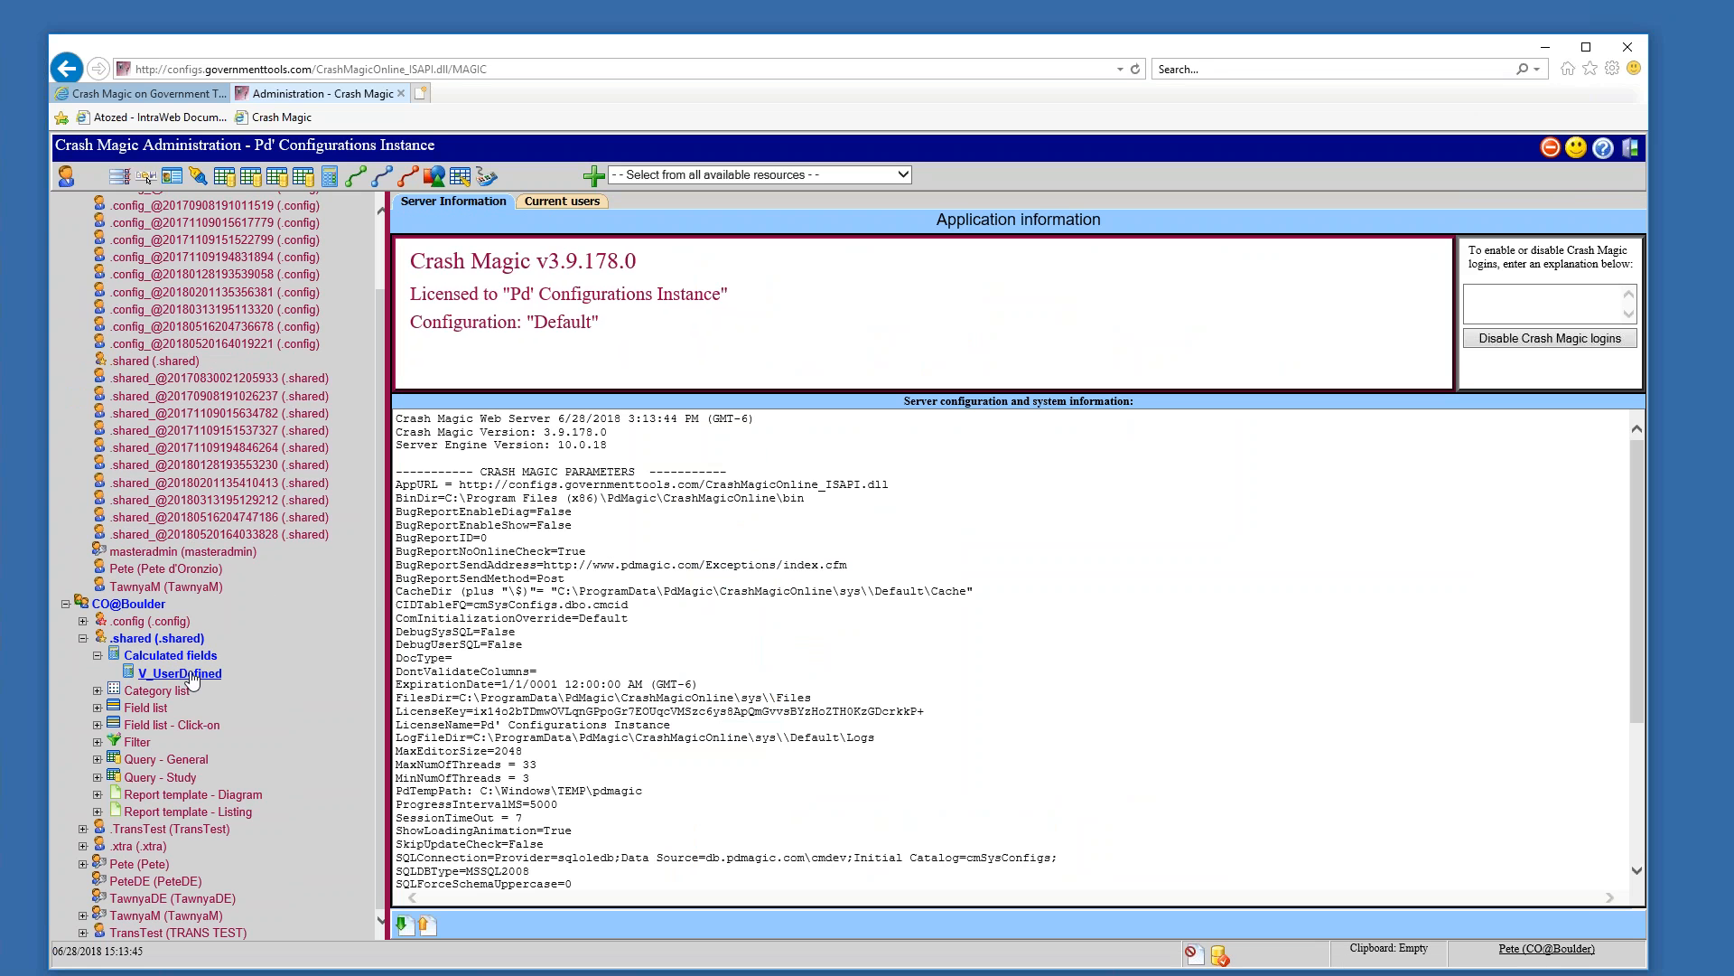
left_click(189, 674)
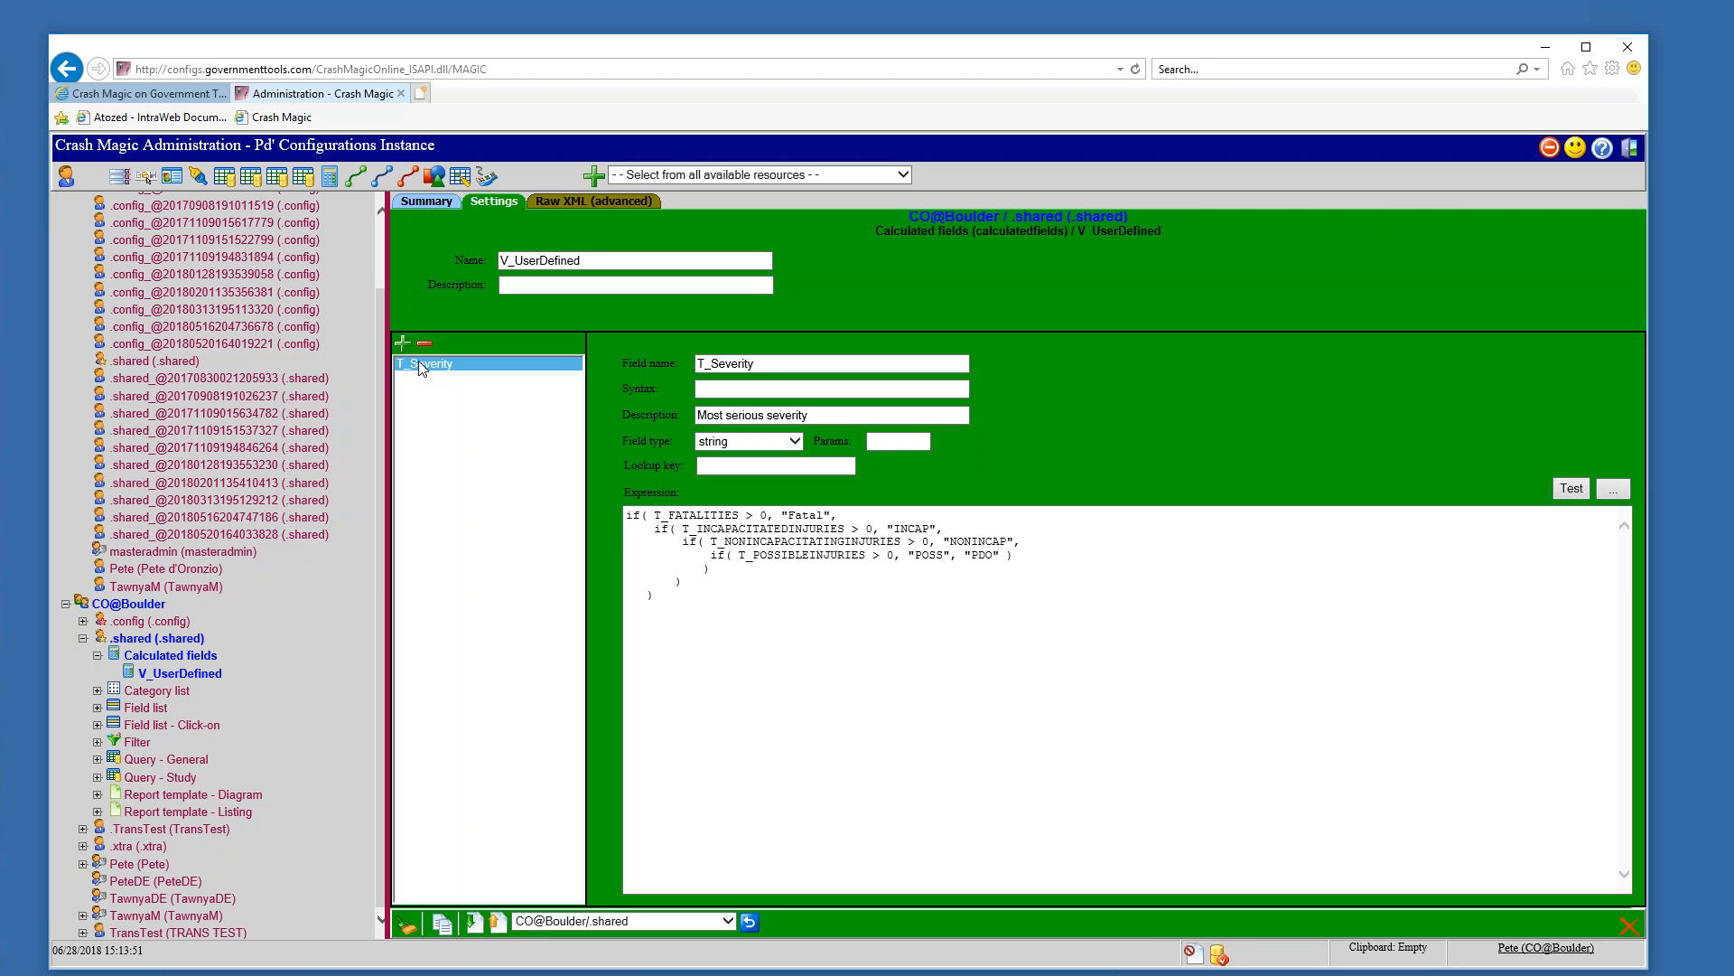
left_click(403, 344)
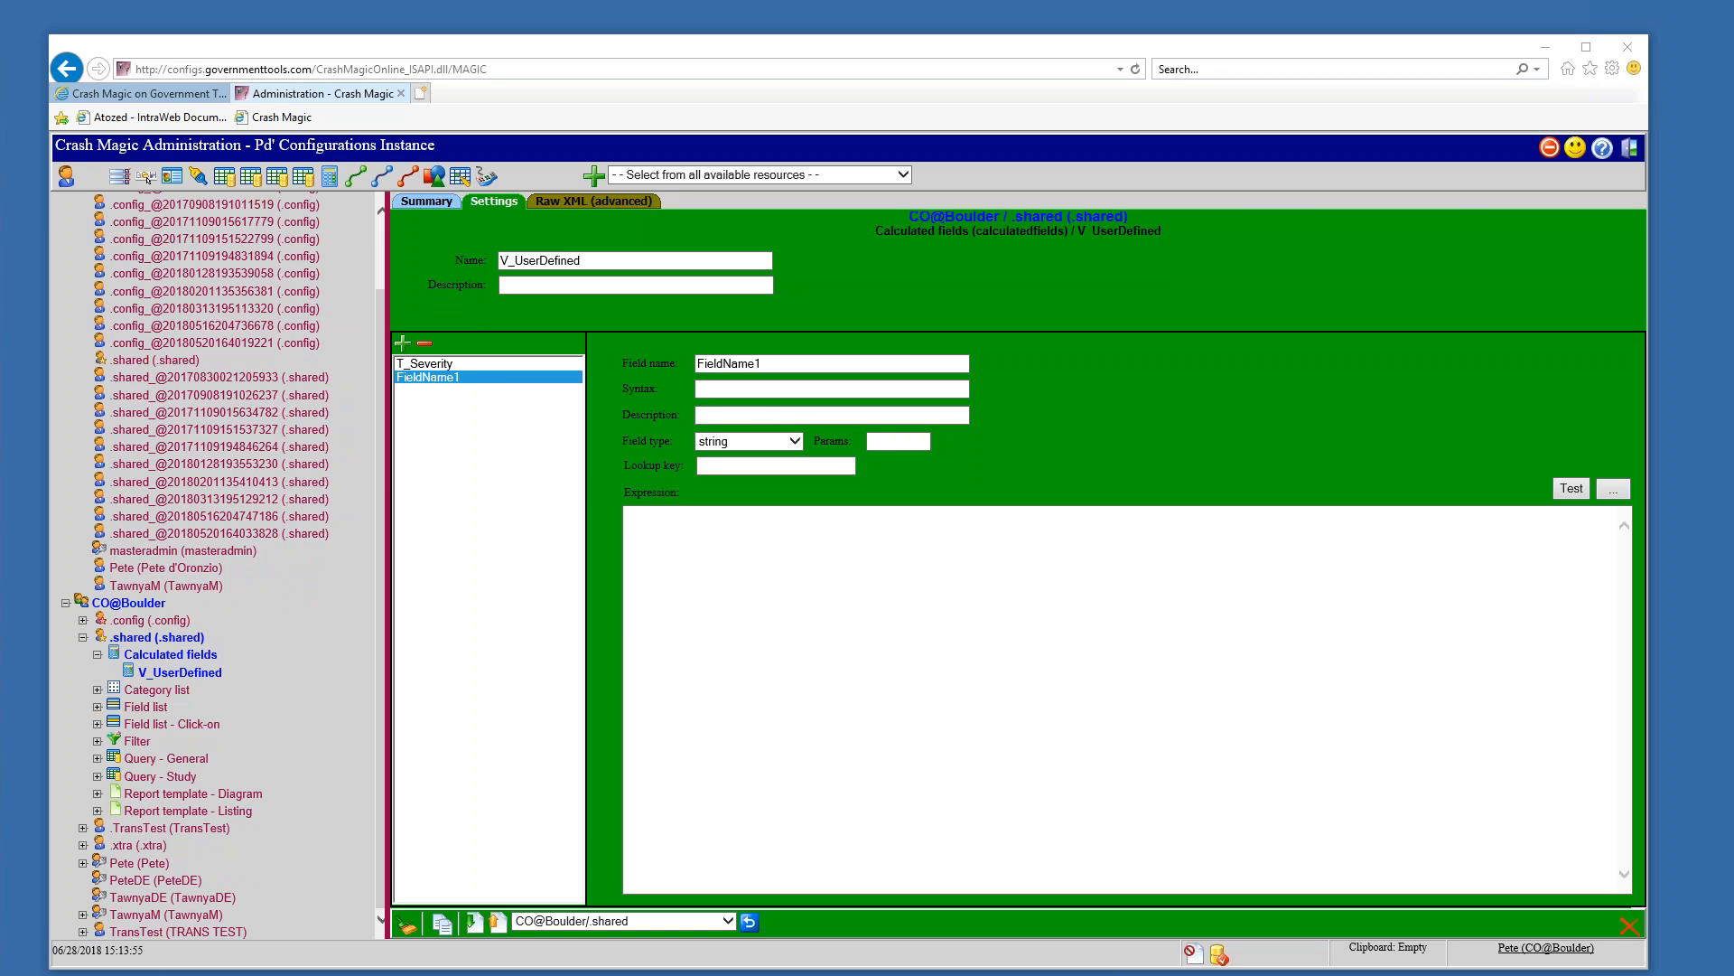
left_click_drag(769, 363, 582, 363)
type("CalcBicycleCountNum")
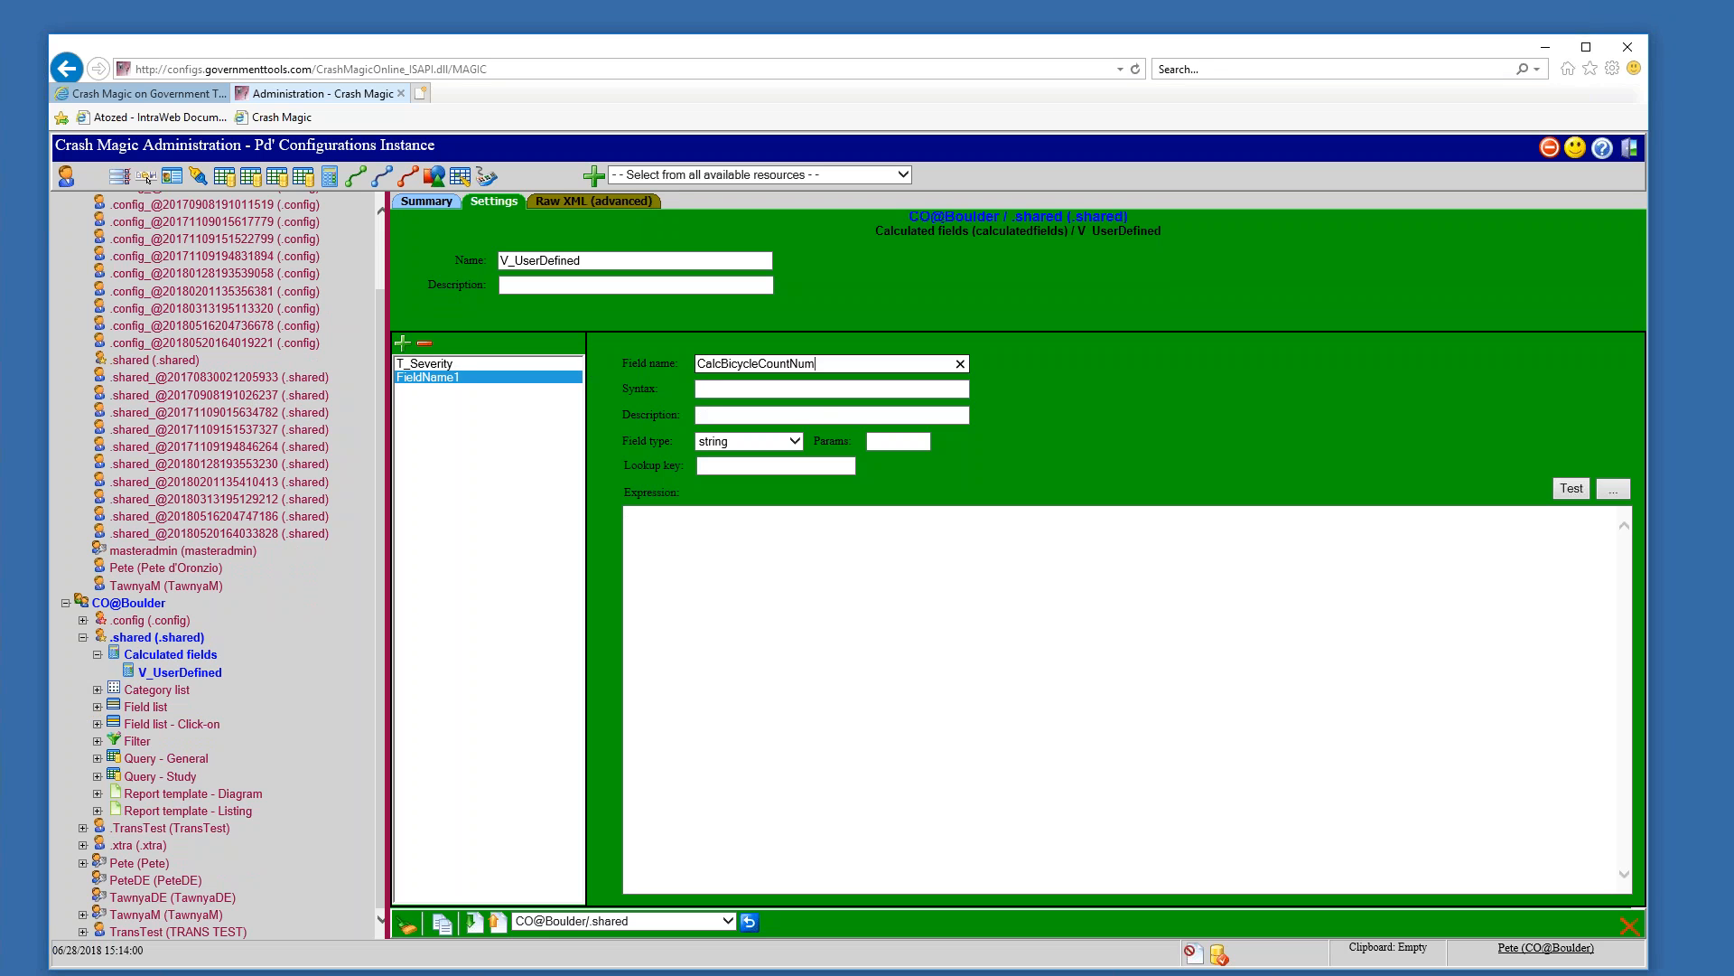
Describe CalcBicycleCountNum as "Returns the CALCBICYCLECOUNT field forced as a number" and set its field type to number.
left_click_drag(696, 364, 821, 364)
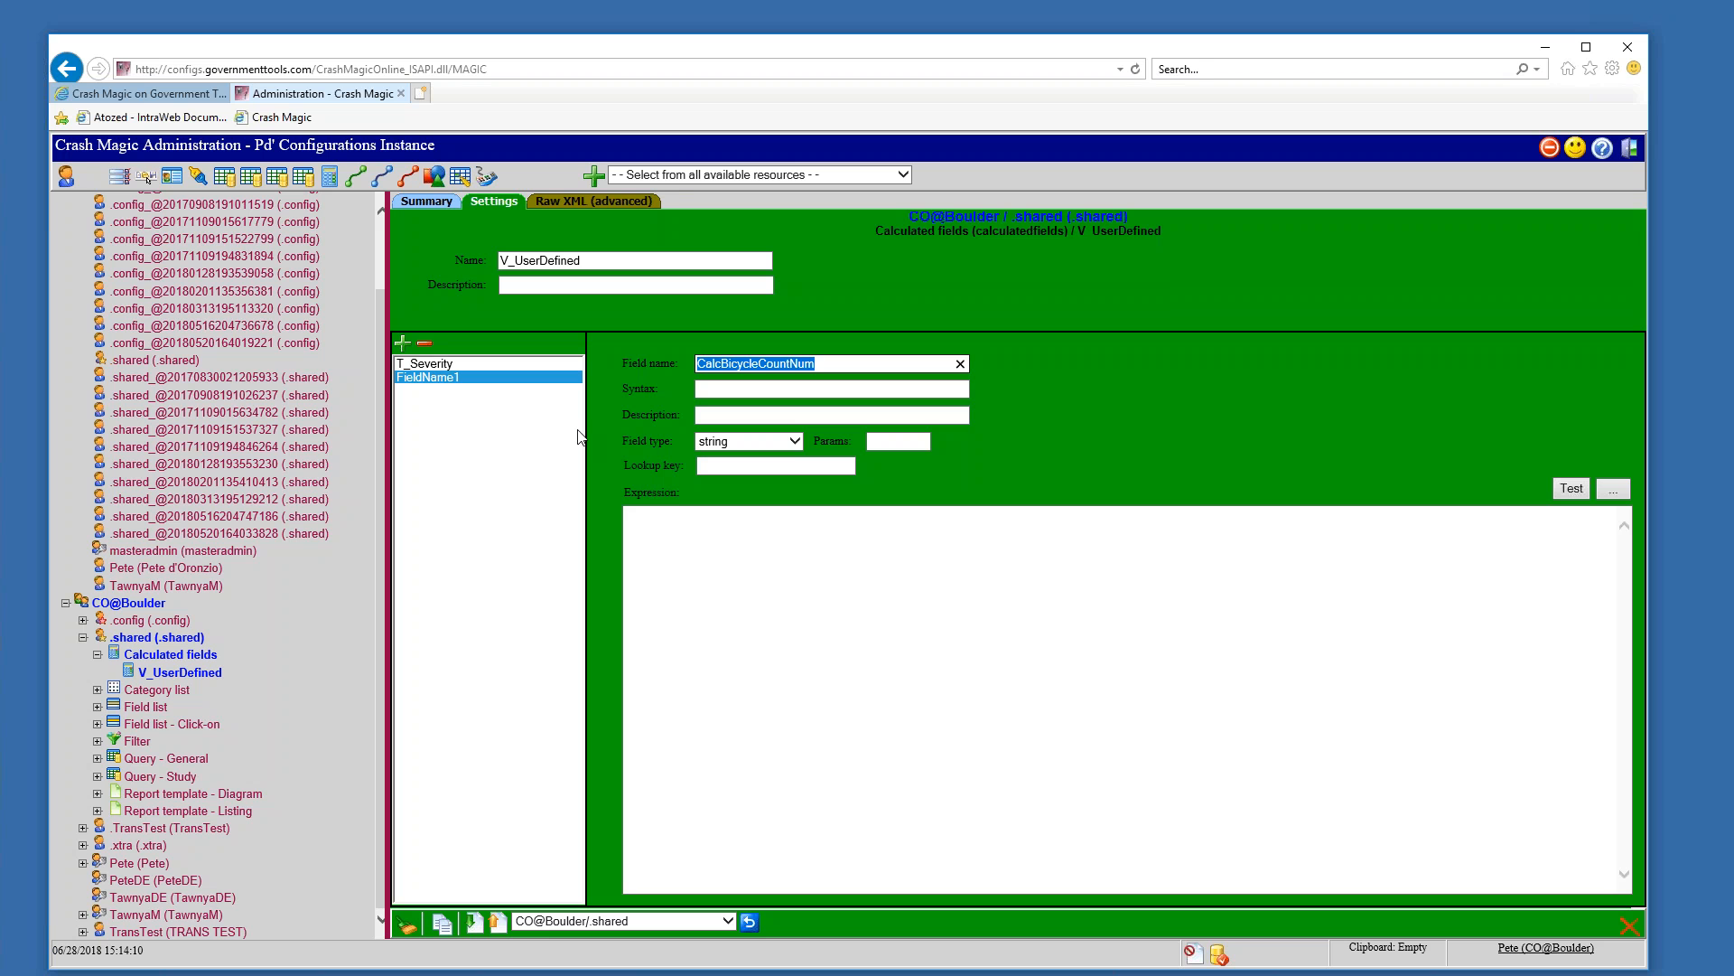
left_click(714, 390)
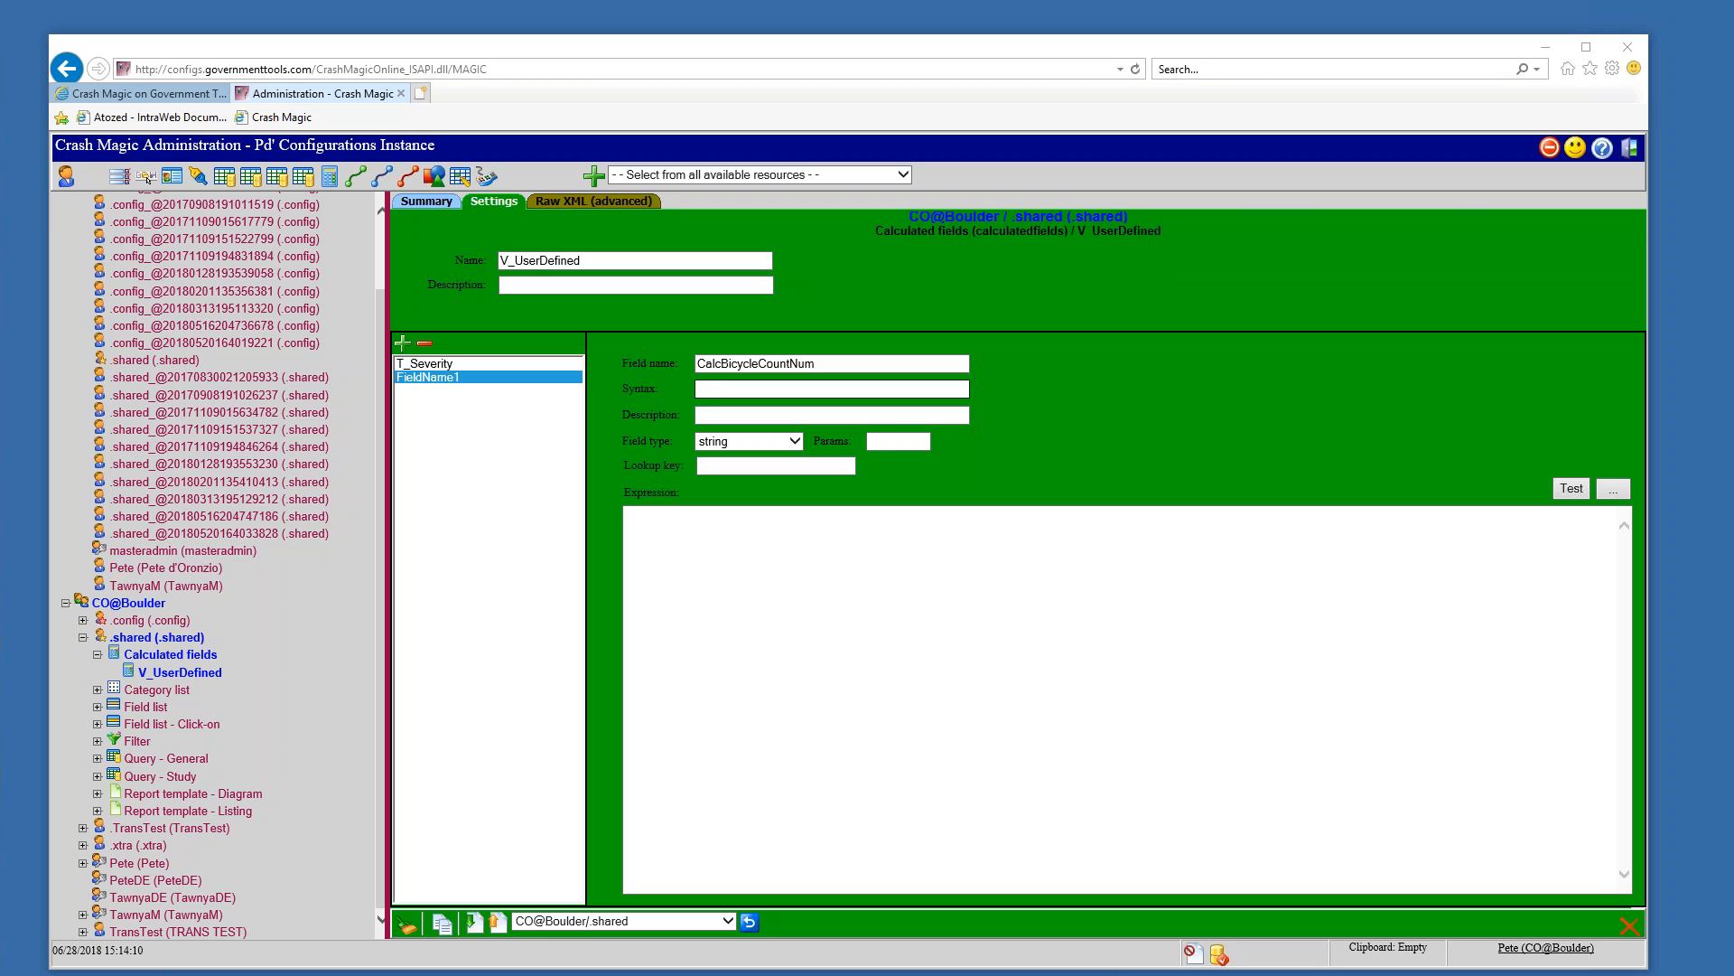
left_click(812, 414)
type("CALCBICYCLECOUNT field forced as a number")
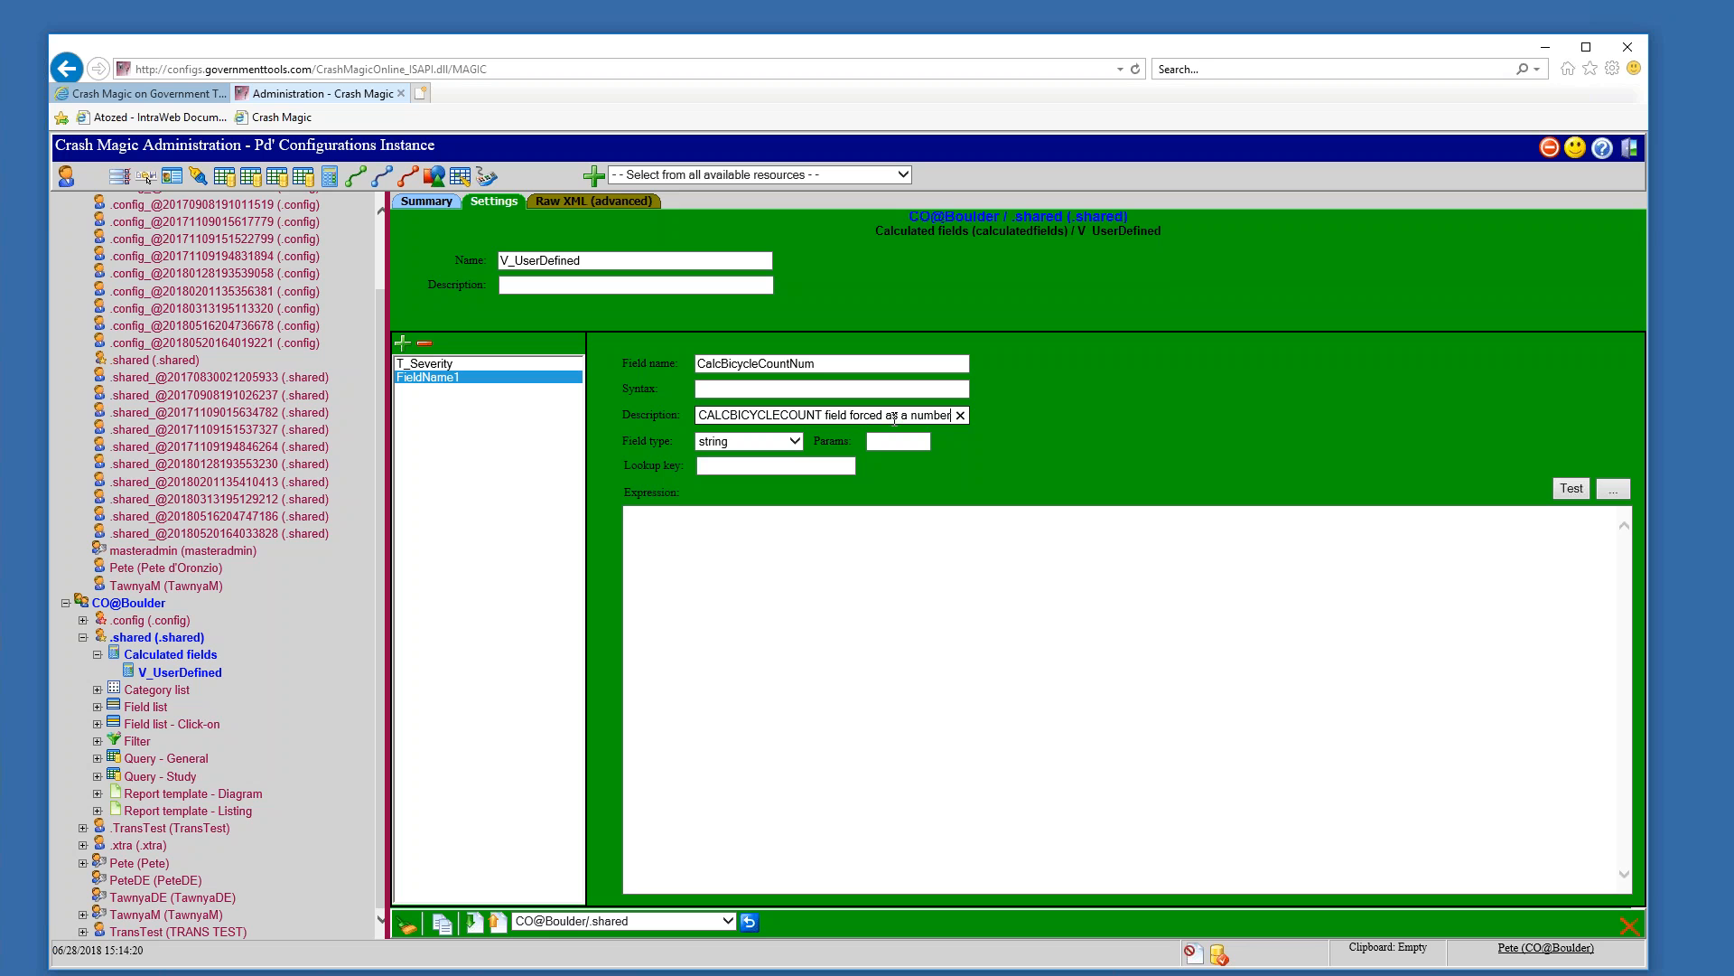
left_click(795, 441)
left_click(736, 453)
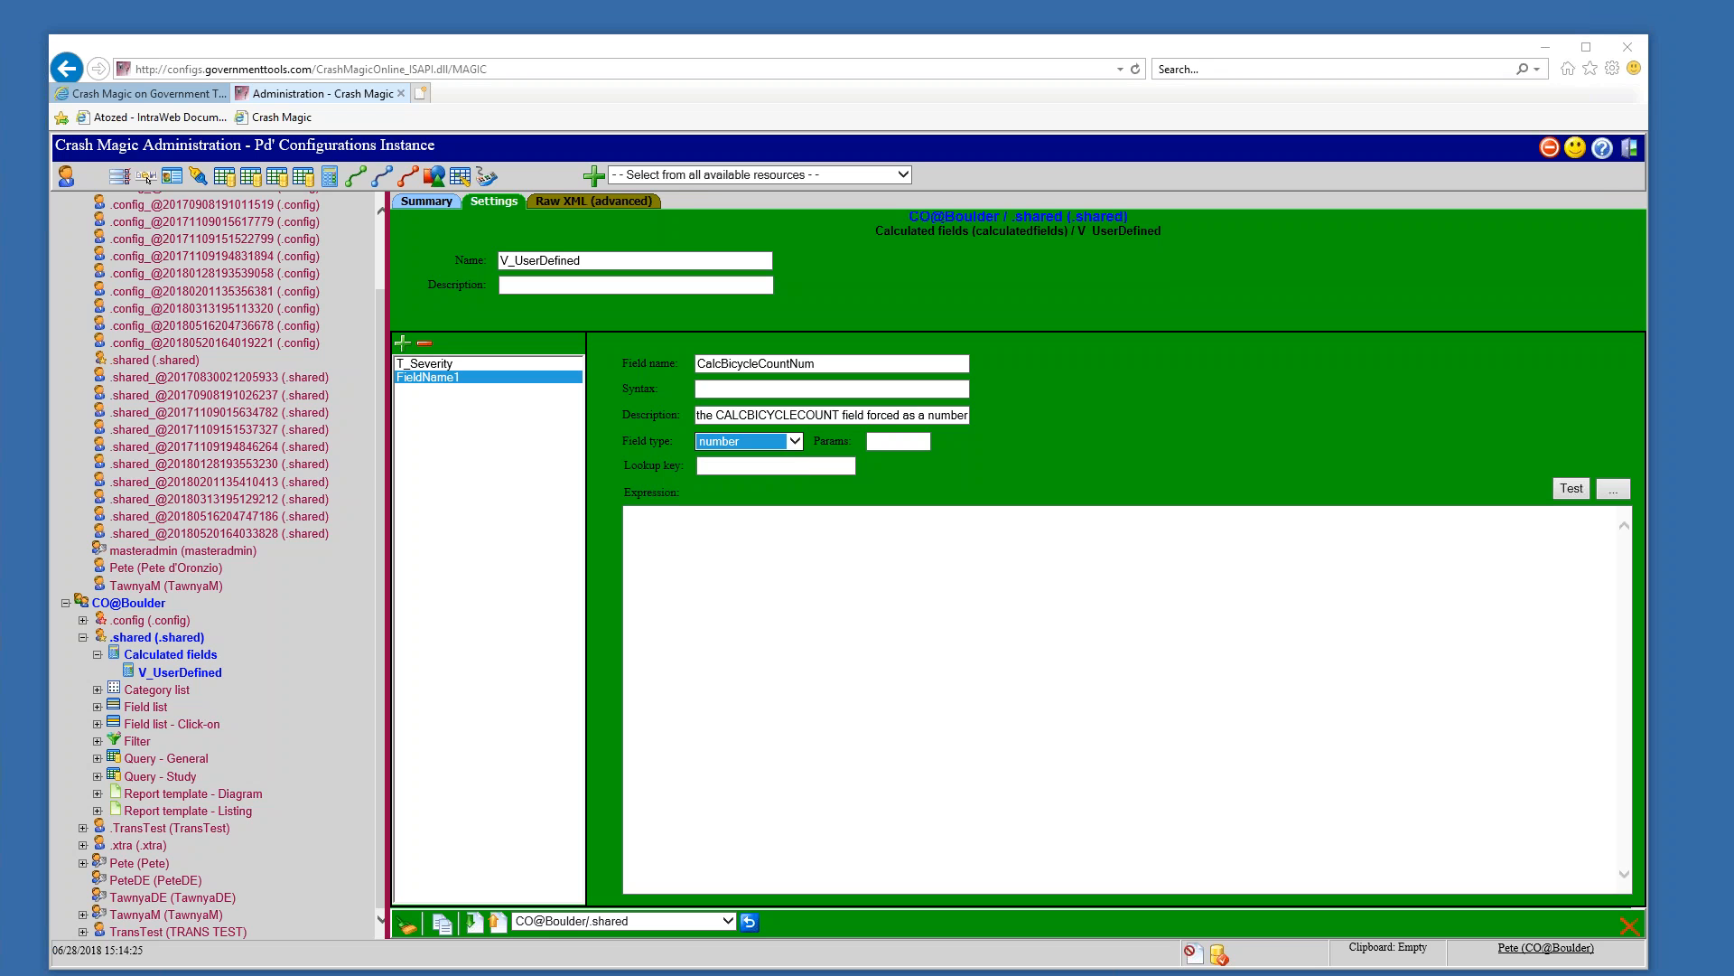
Enter AsNumber( CALCBICYCLECOUNT) as the field's expression and test it.
left_click(770, 556)
type("AsNumber(CALCBICYCLECOUNT)")
double_click(635, 517)
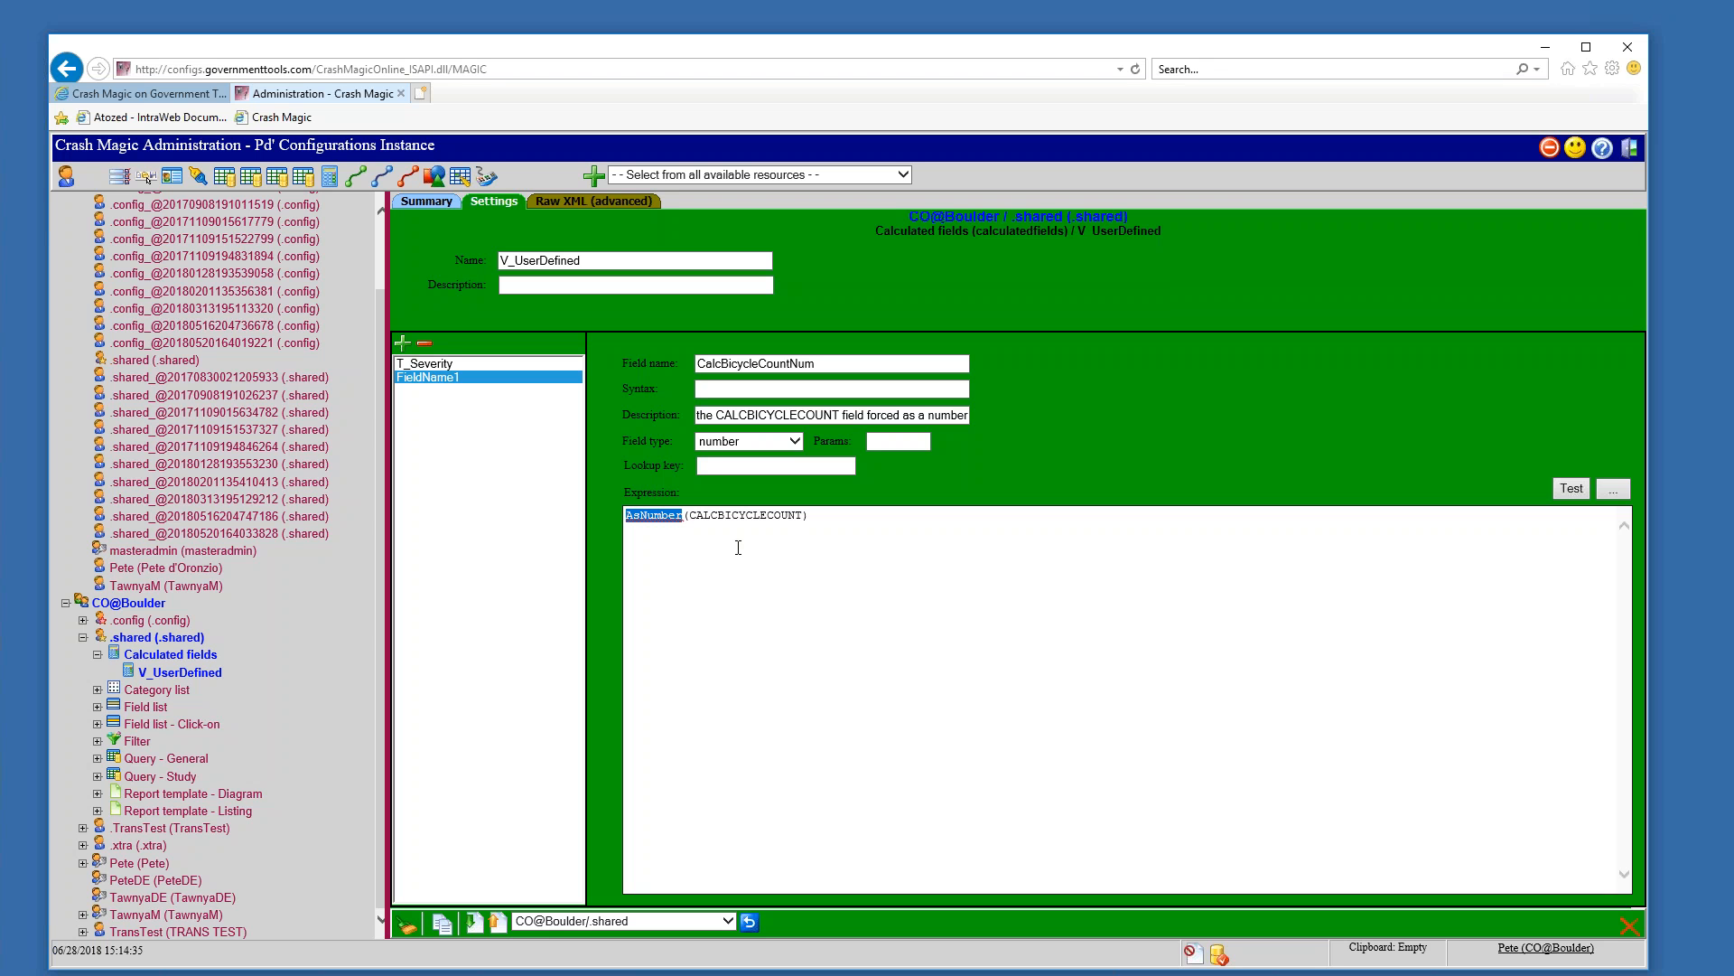
left_click(690, 511)
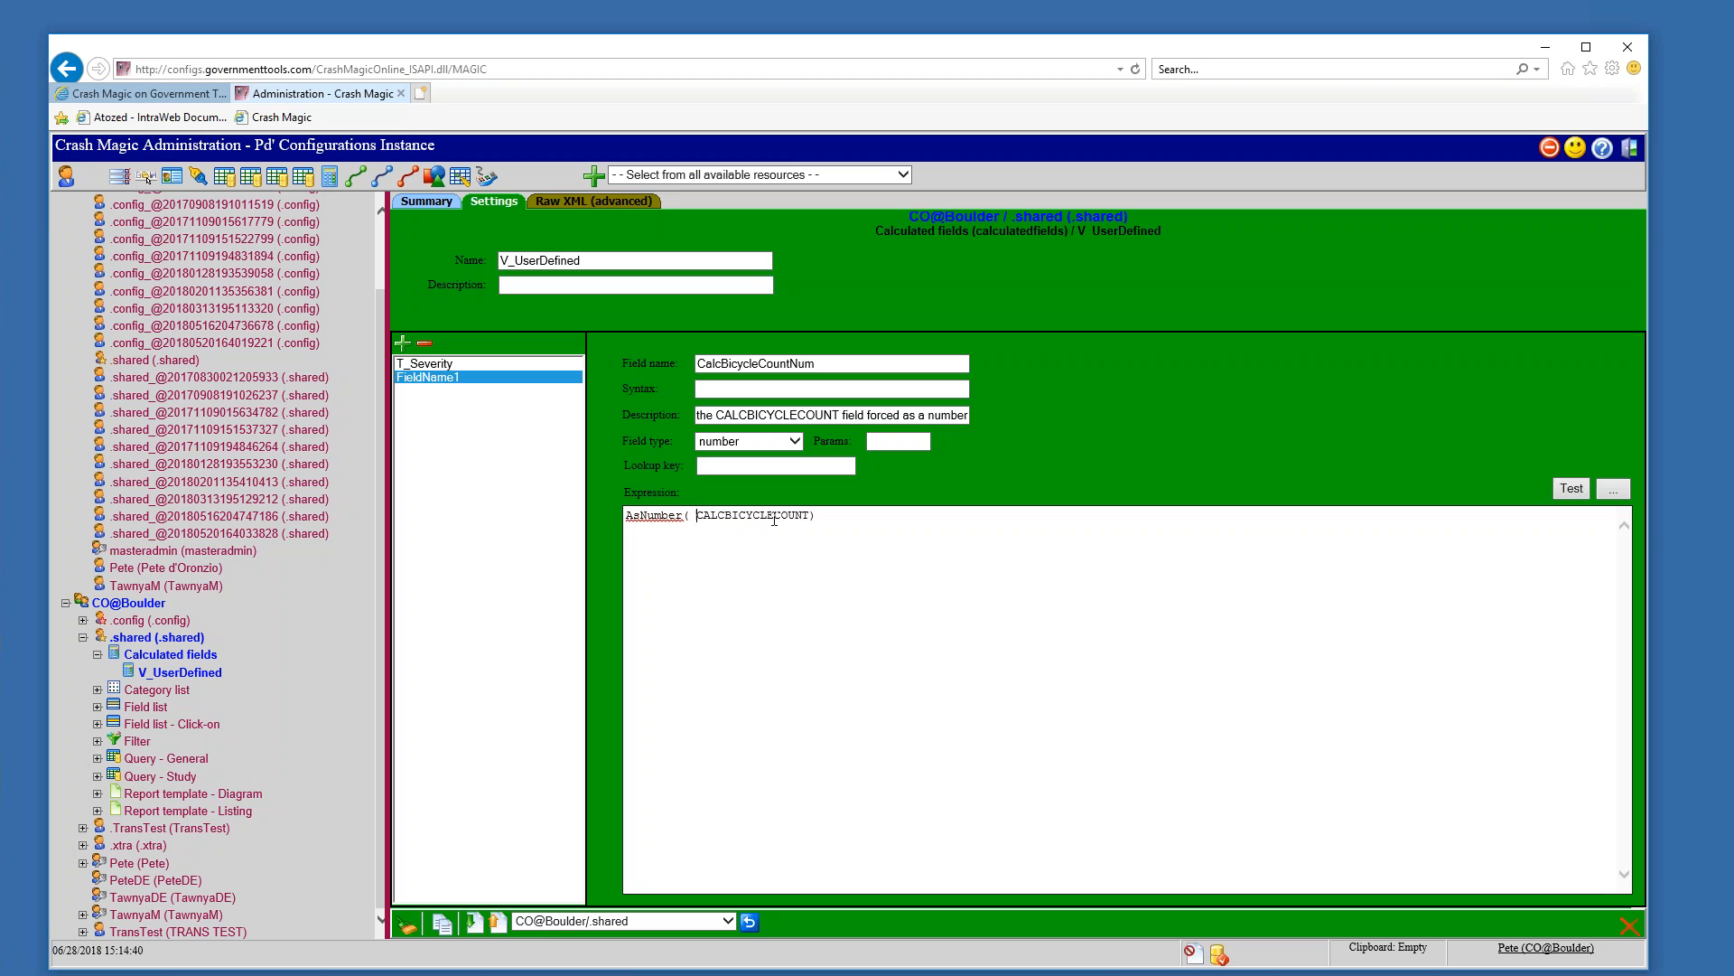
left_click(845, 524)
left_click(1573, 495)
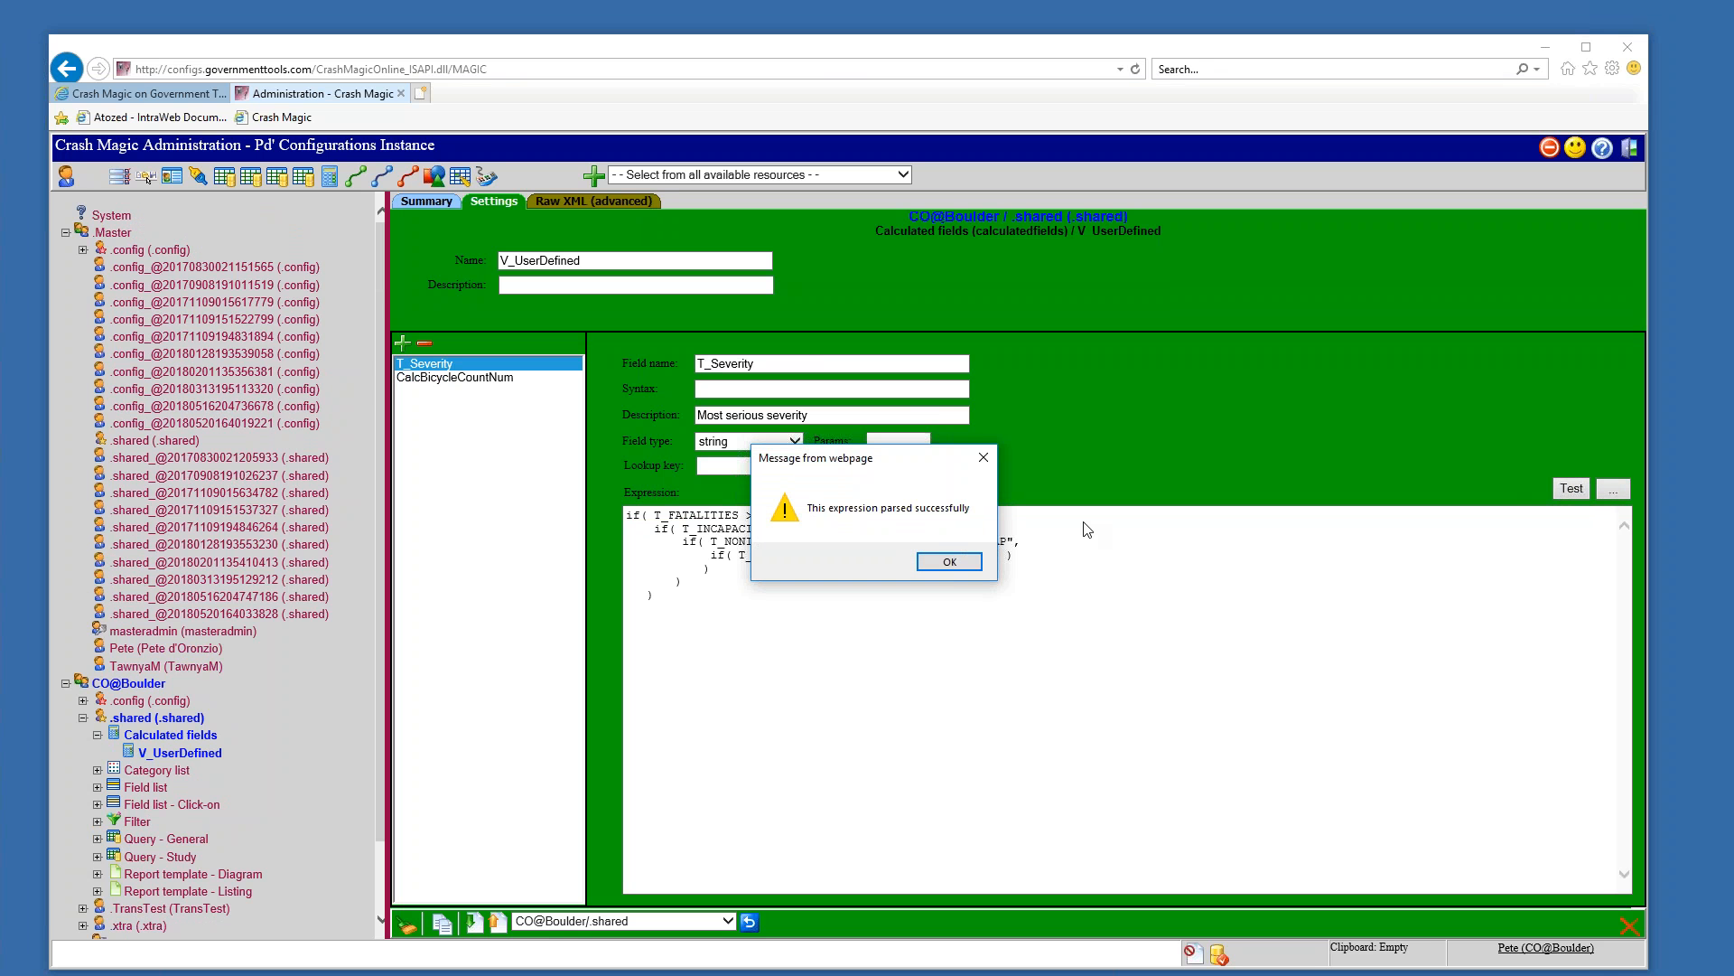
left_click(930, 564)
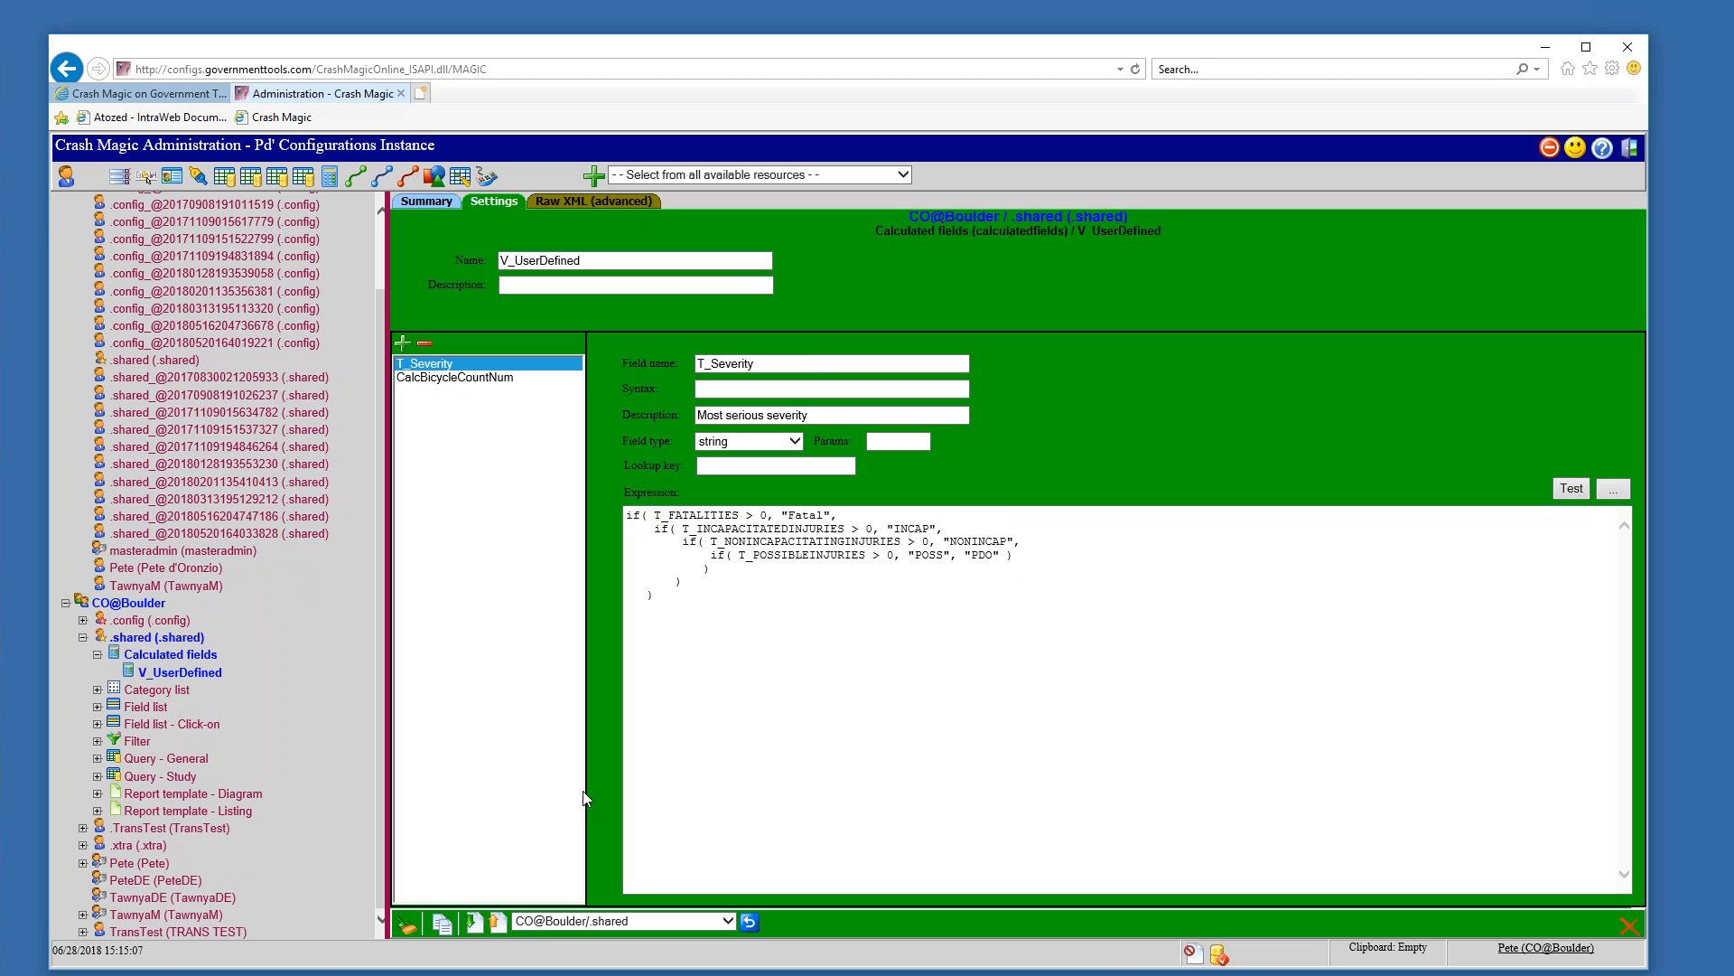
Return to the analysis area and reopen the Baseline Rd & Broadway study's Four way intersection diagram.
left_click(1550, 150)
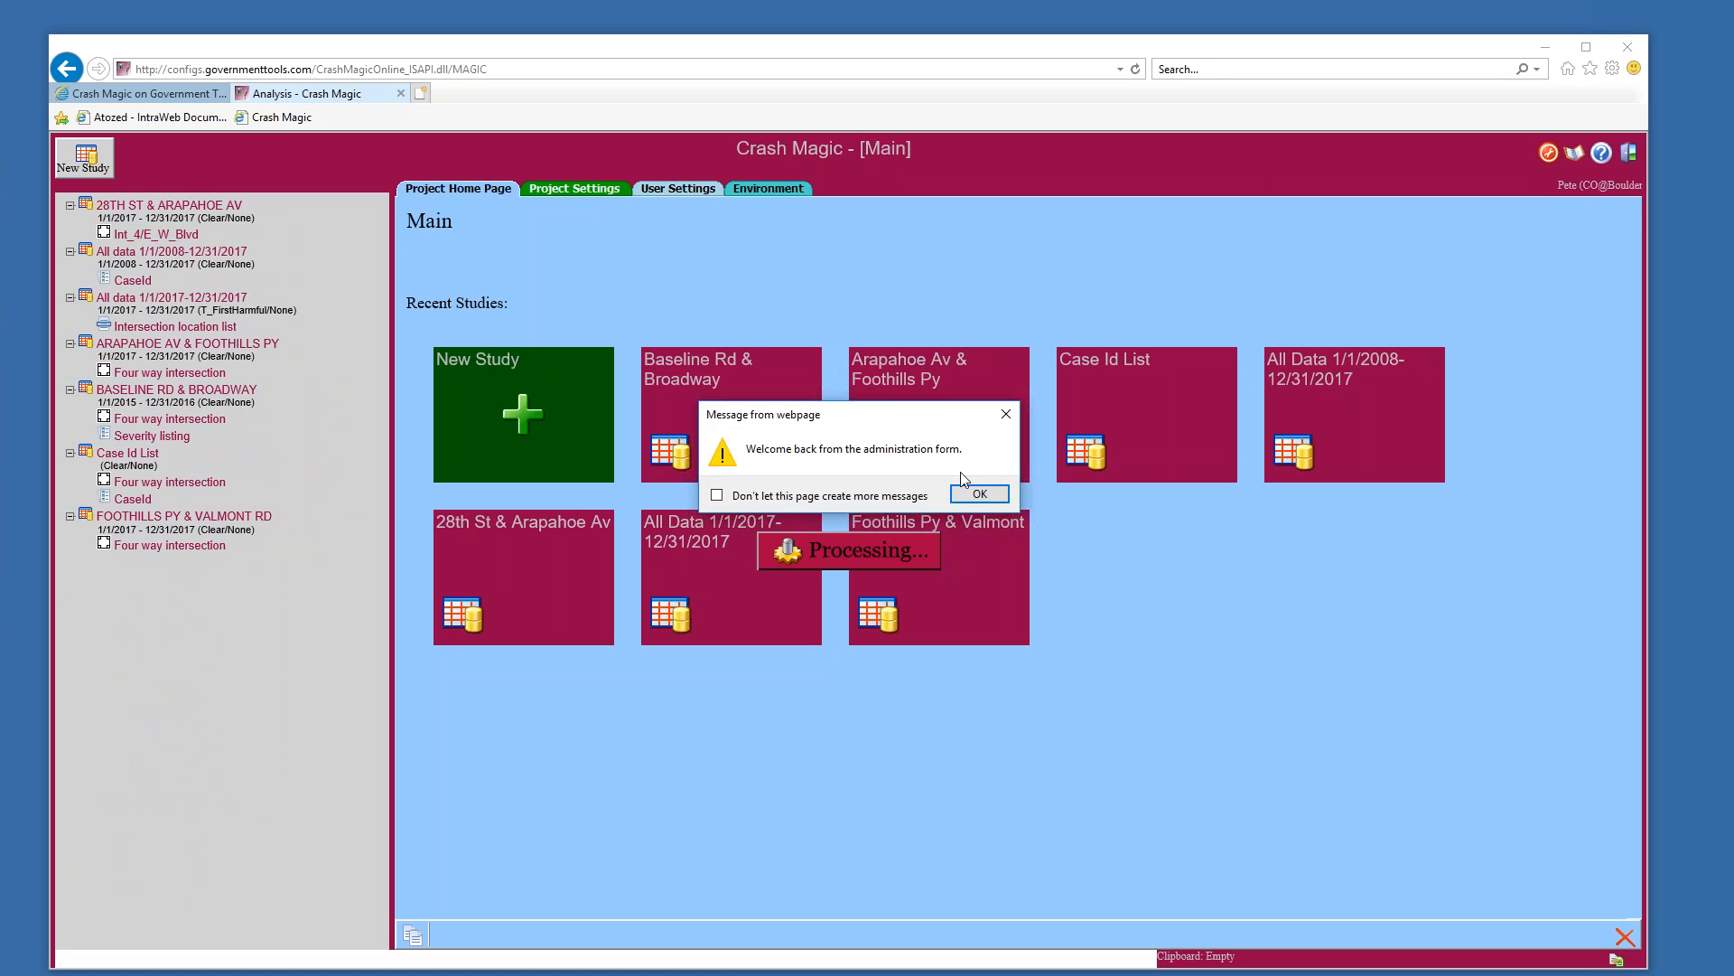
left_click(978, 494)
left_click(152, 432)
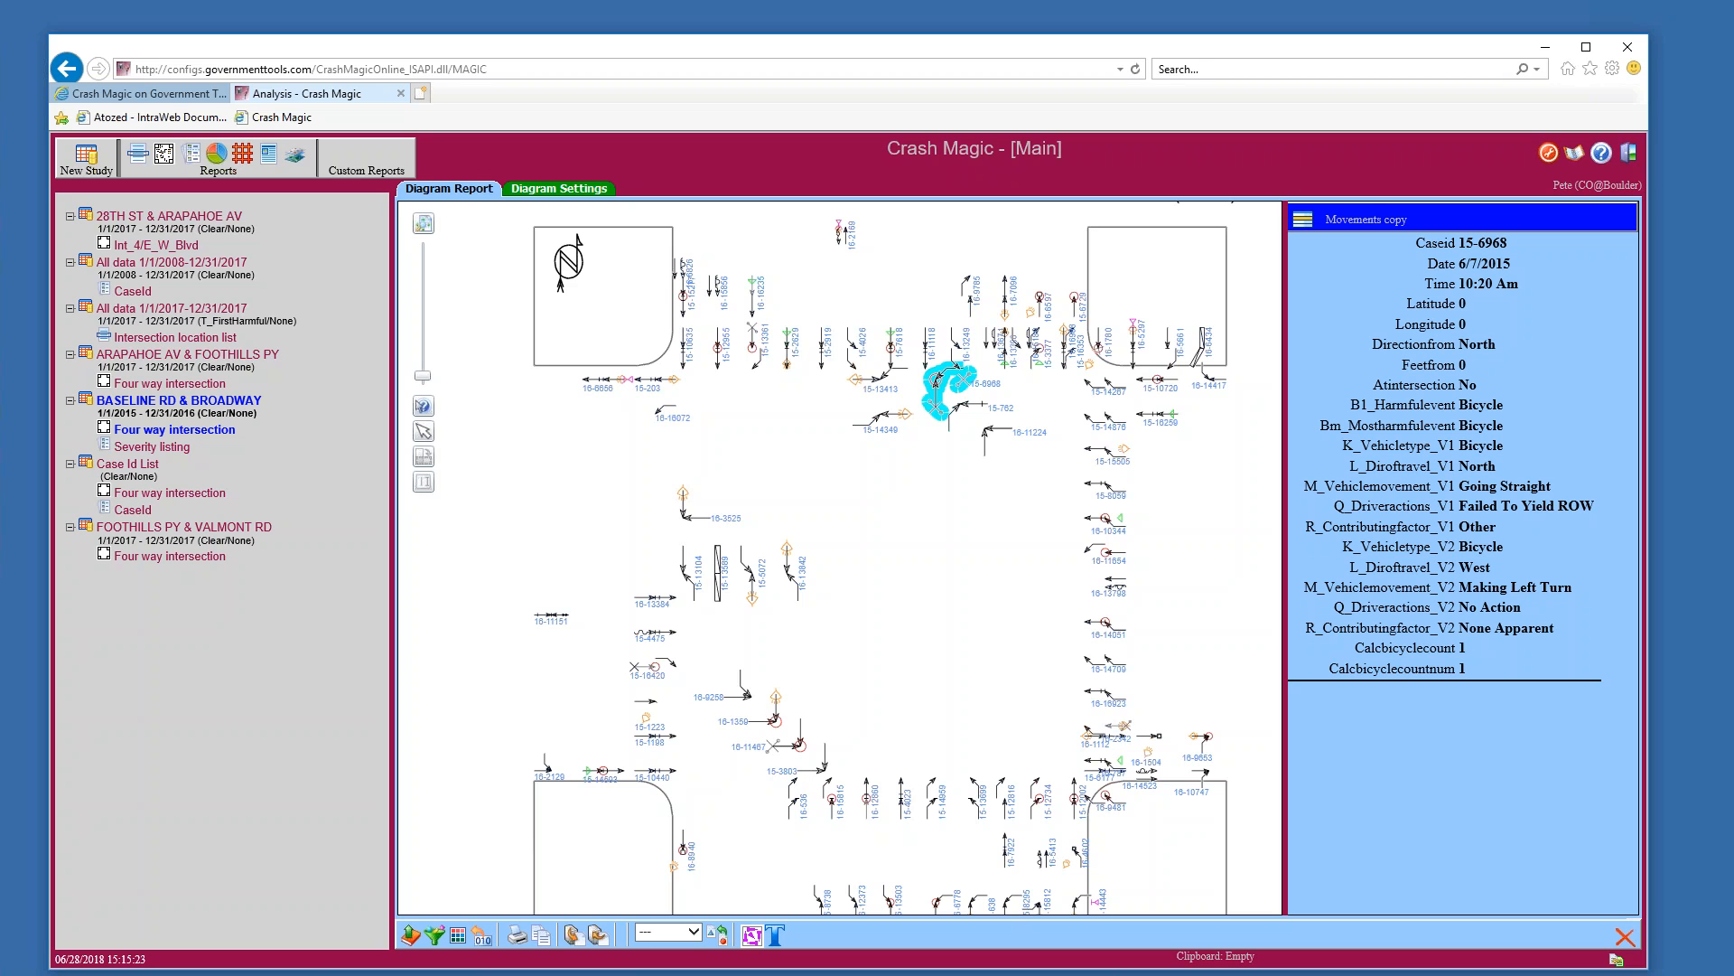
Open the personal Untitled filter for editing and check the query fields offered for building its expression.
left_click(436, 934)
scroll(687, 540, "down", 5)
left_click(667, 582)
left_click(659, 630)
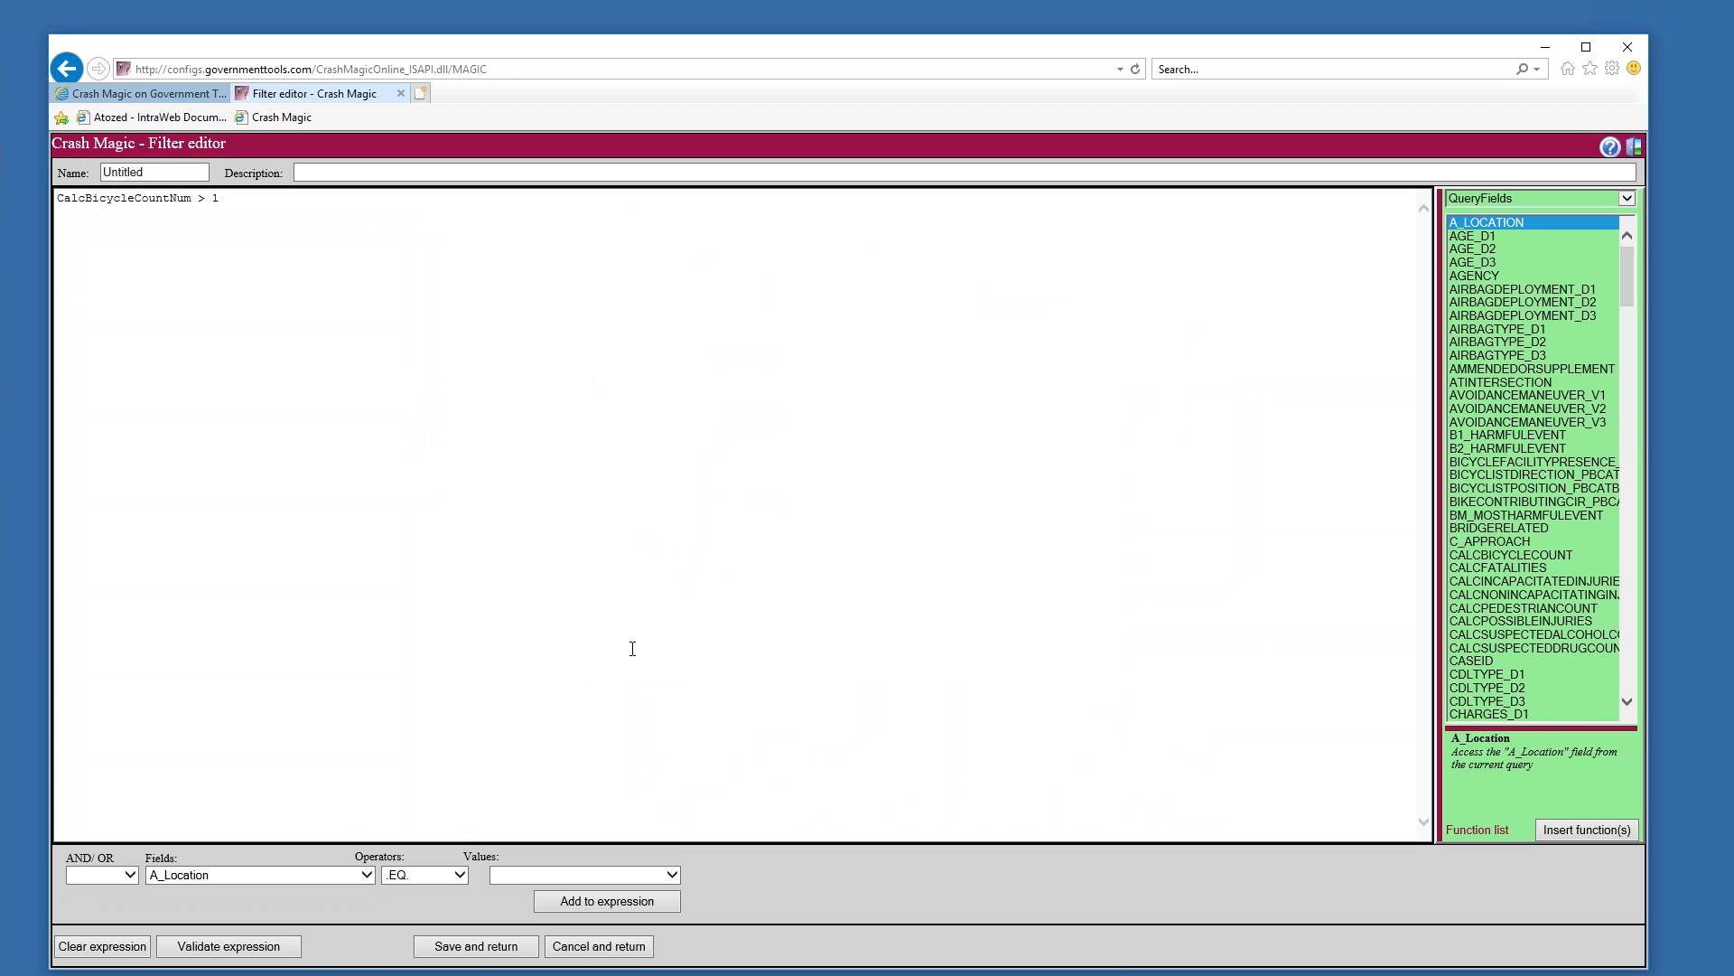
left_click(365, 873)
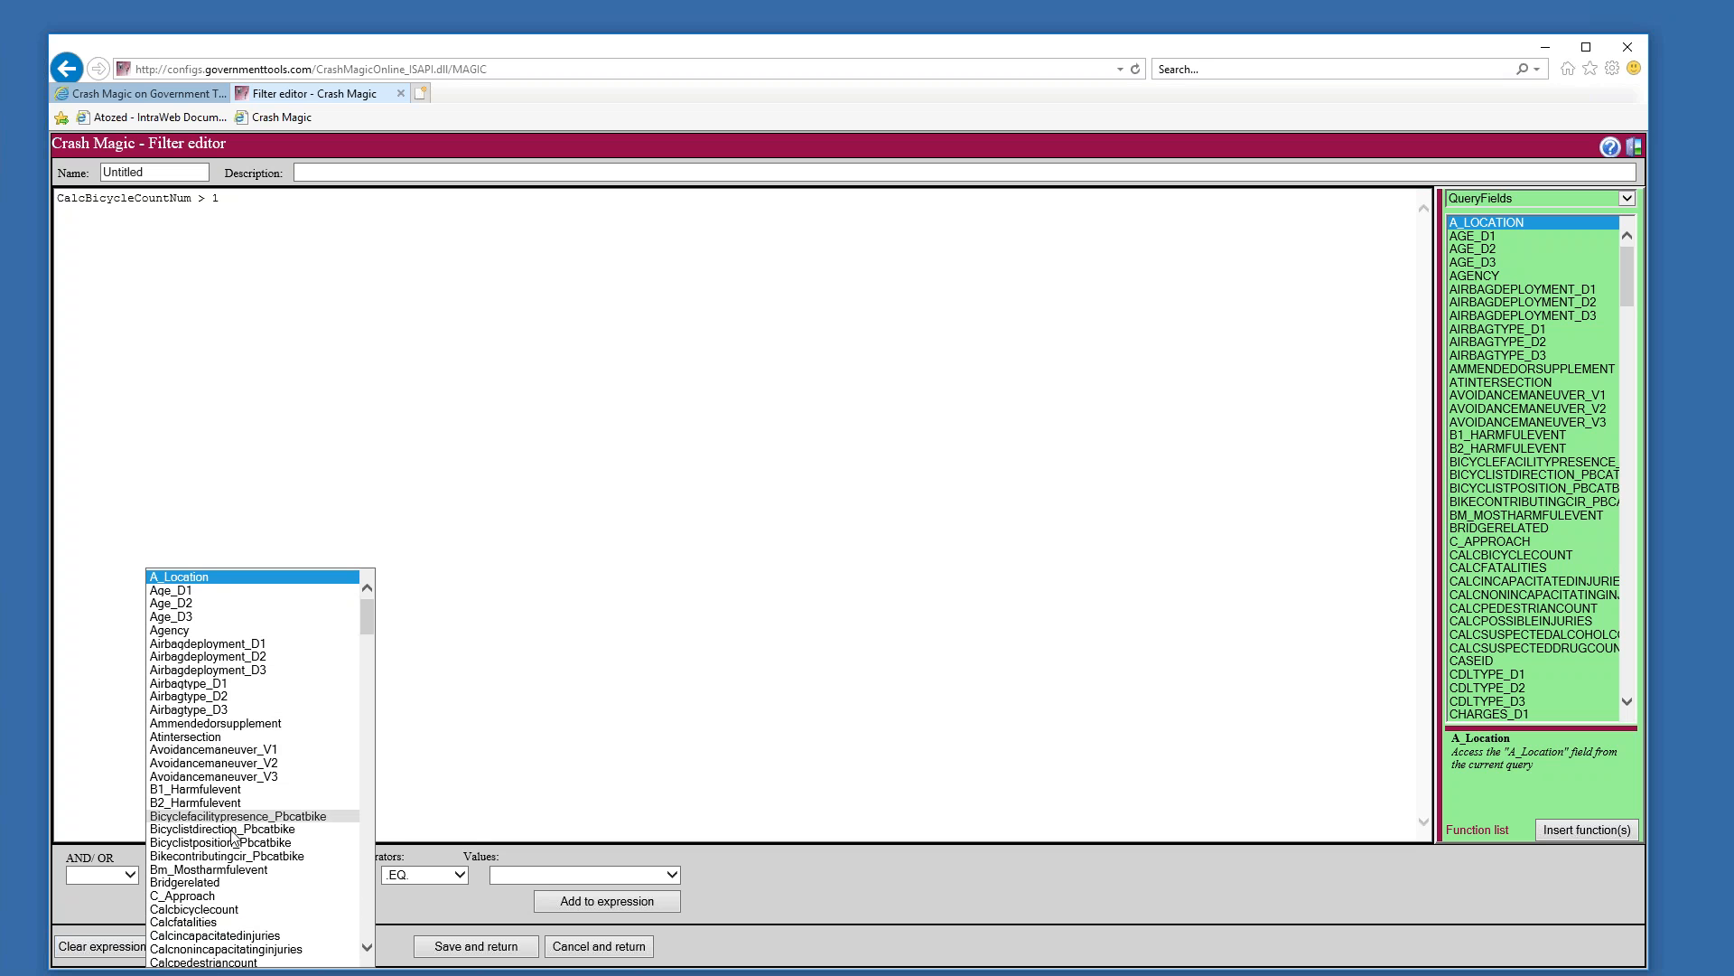
left_click(460, 698)
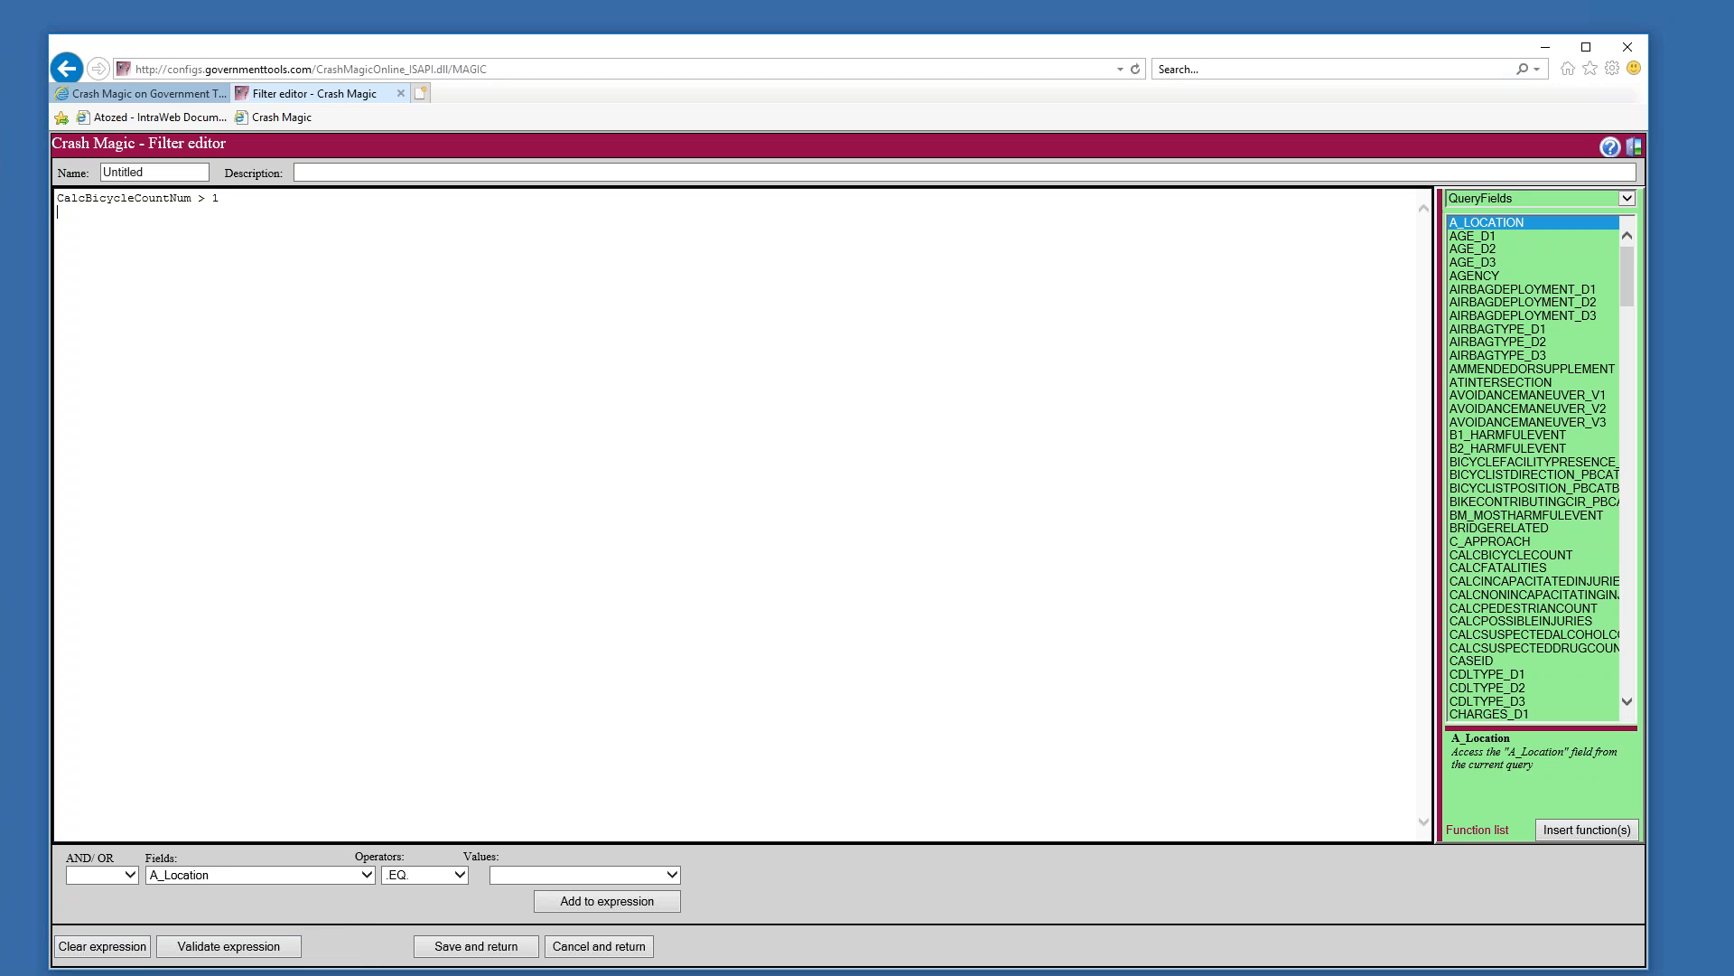
Insert the CALCBICYCLECOUNTNUM function from the V_UserDefined category into the filter expression.
left_click(1627, 198)
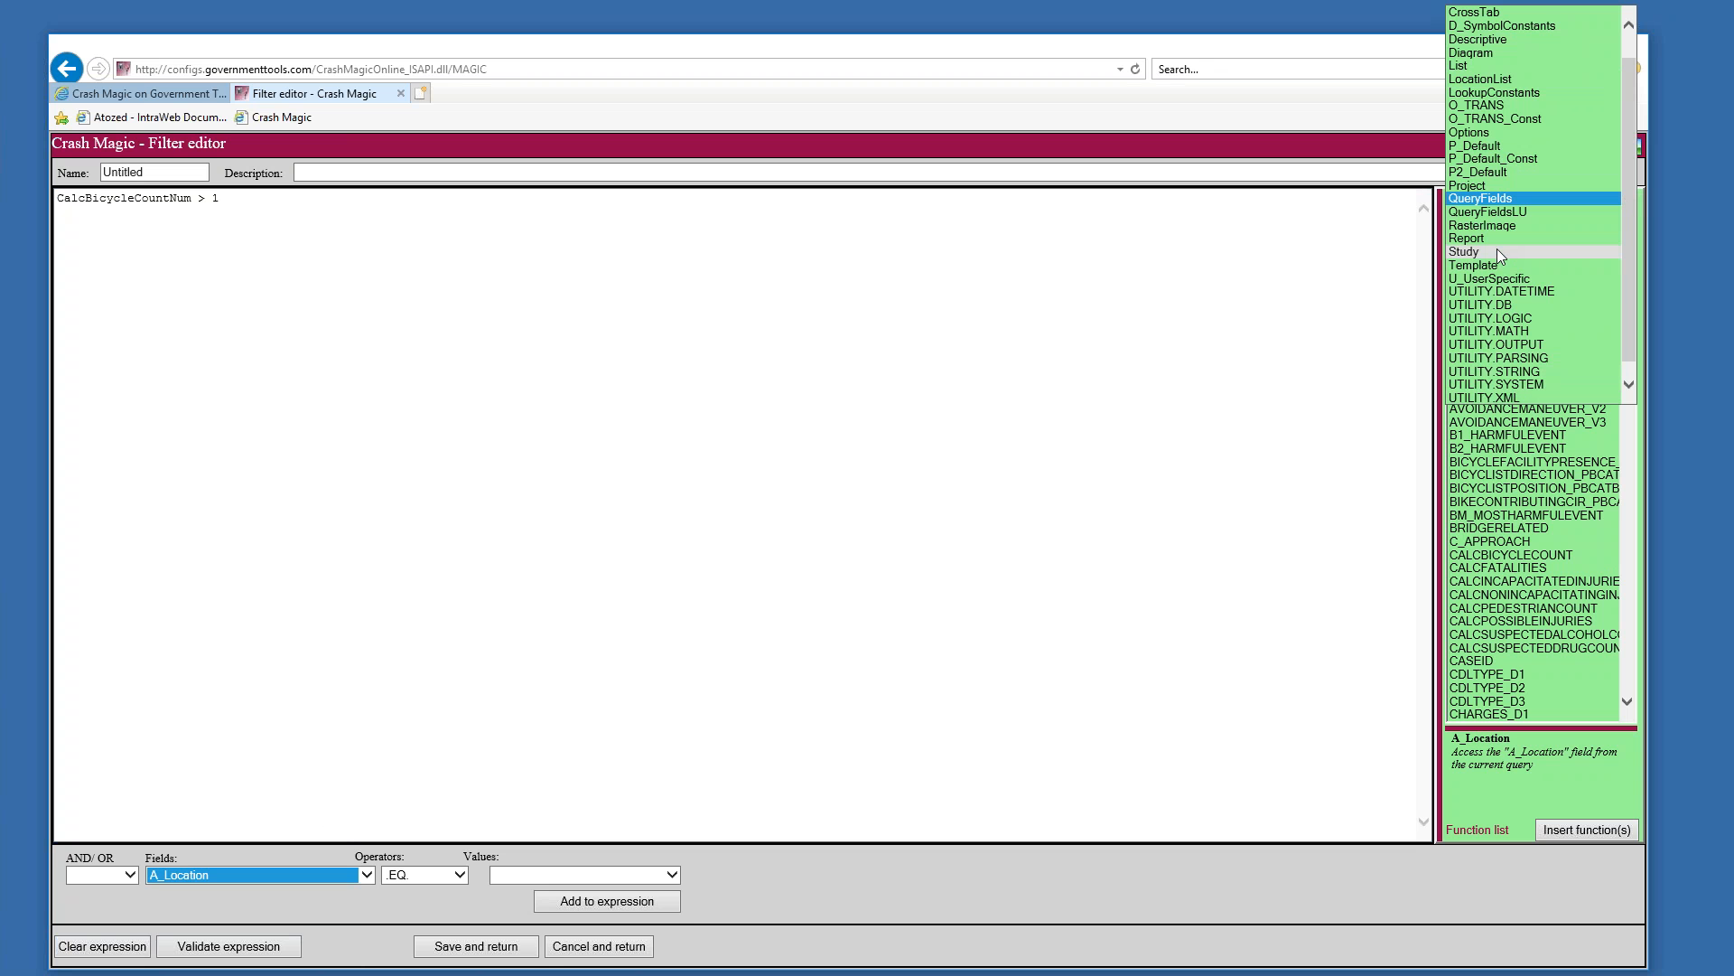
scroll(1498, 282, "down", 1)
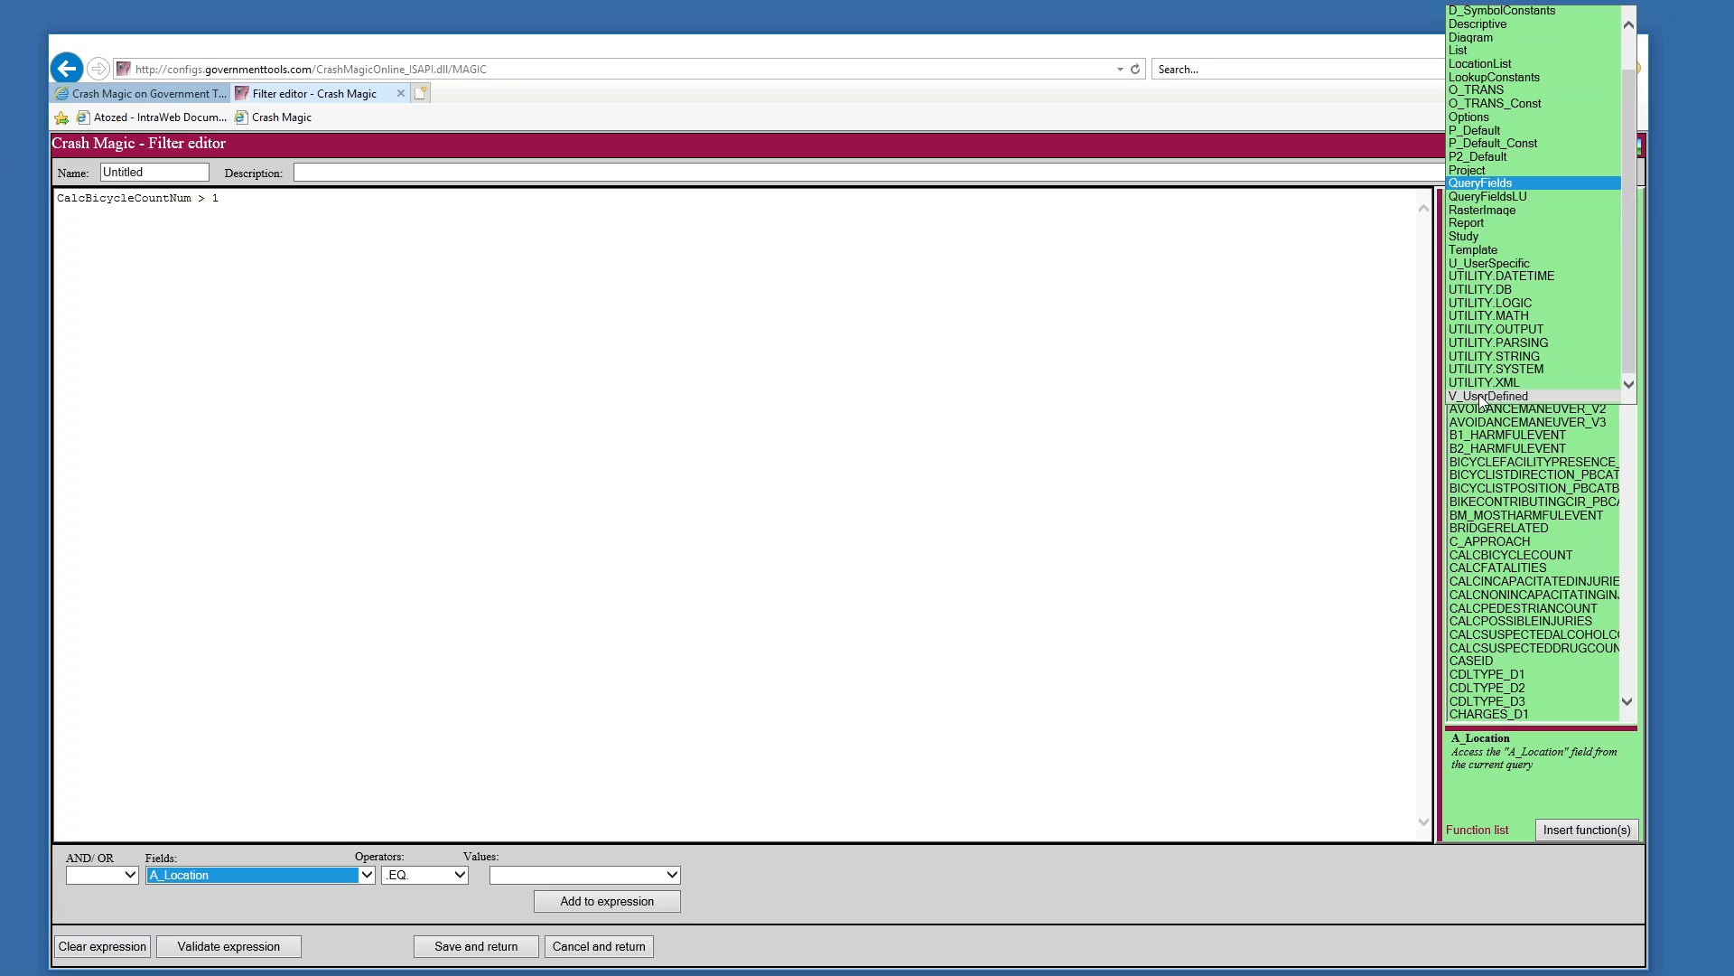
left_click(1480, 398)
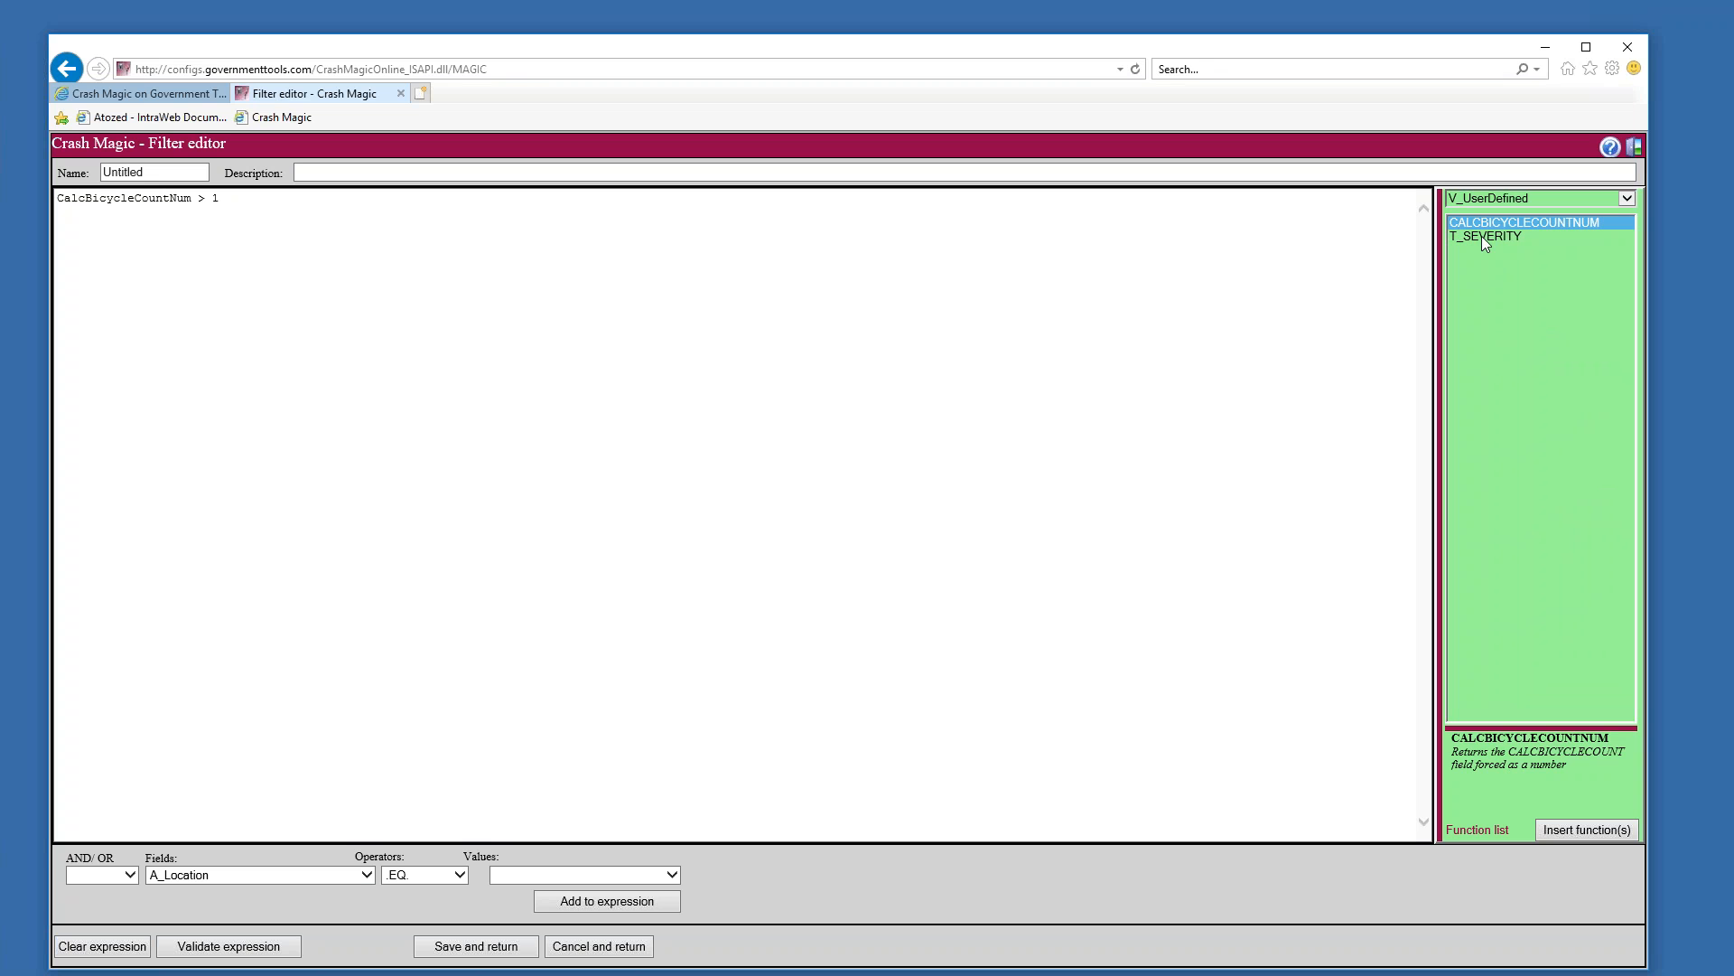
left_click(1571, 831)
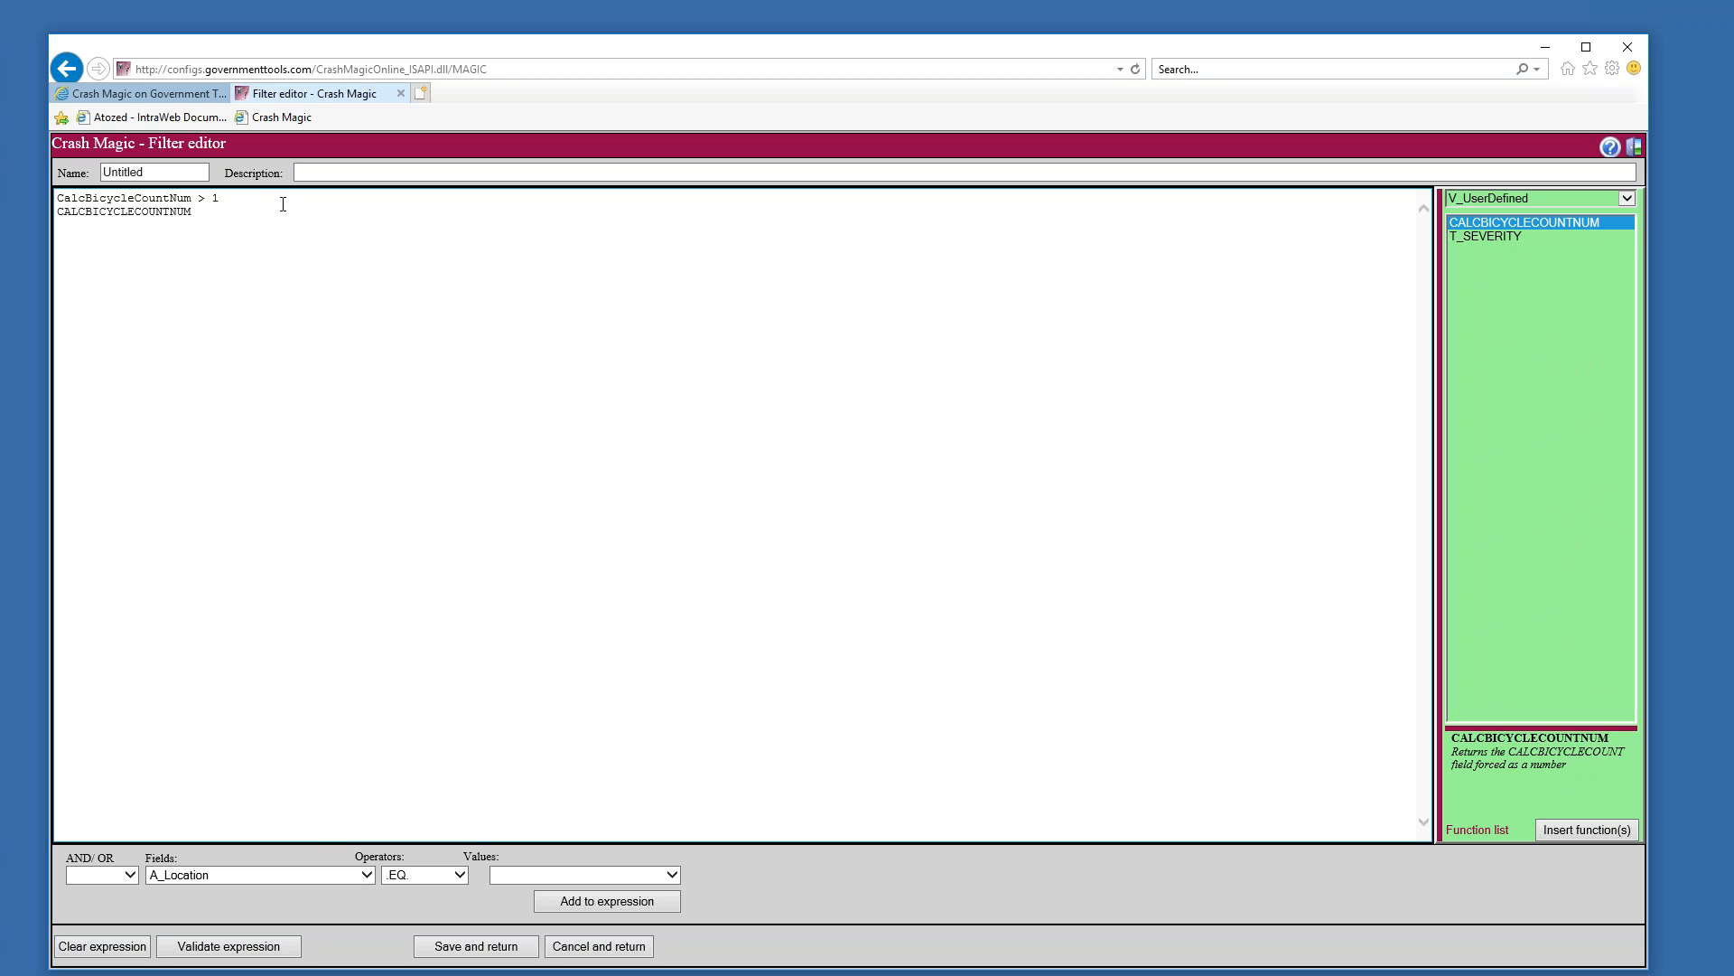
Remove the old condition so the expression reads CALCBICYCLECOUNTNUM = 1, then save the filter and apply it to the diagram.
left_click_drag(256, 197, 17, 185)
key("Delete")
key("Delete")
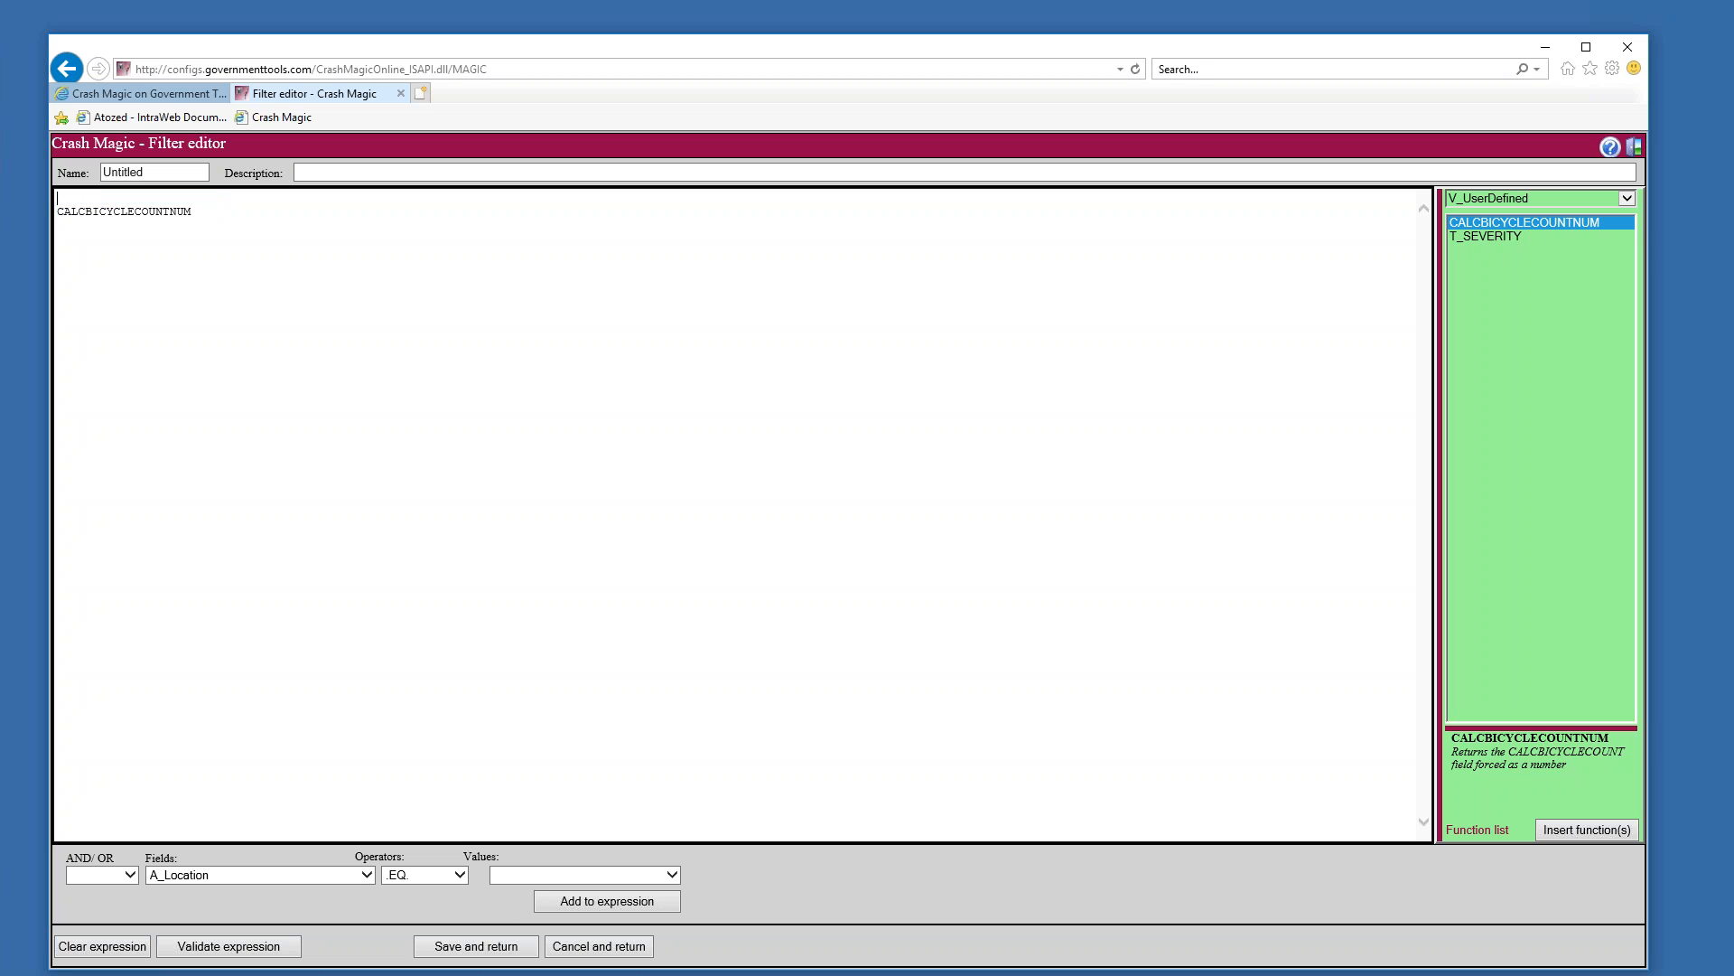
type("= 1")
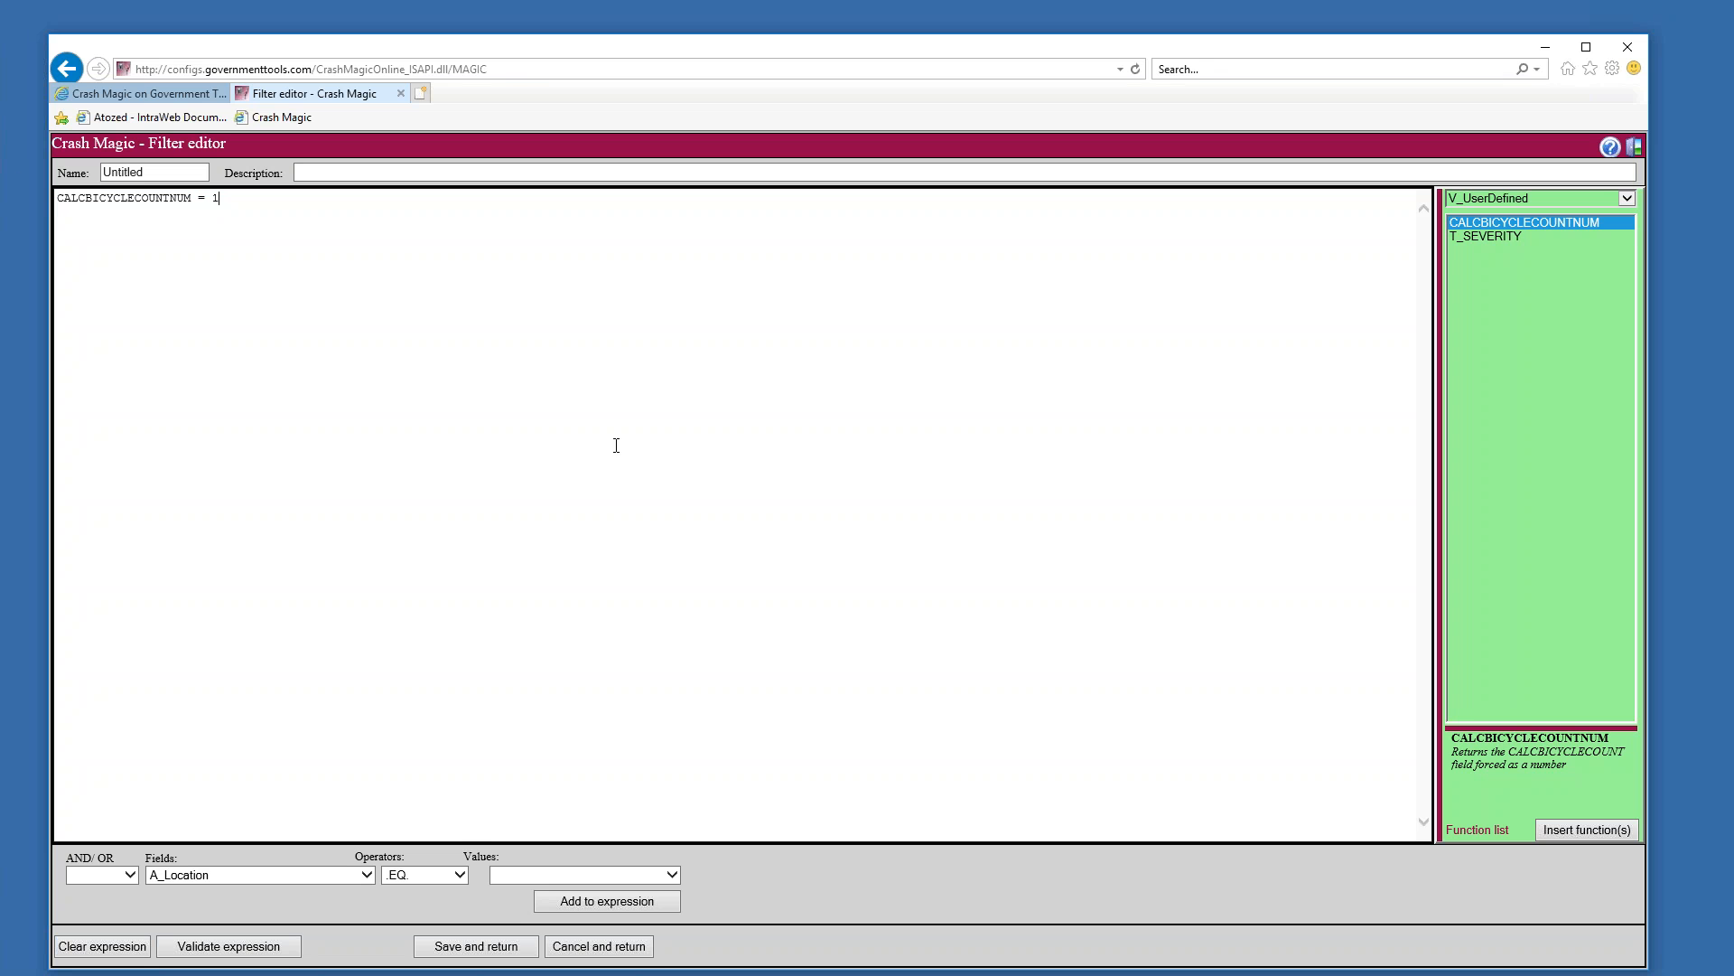
left_click(493, 950)
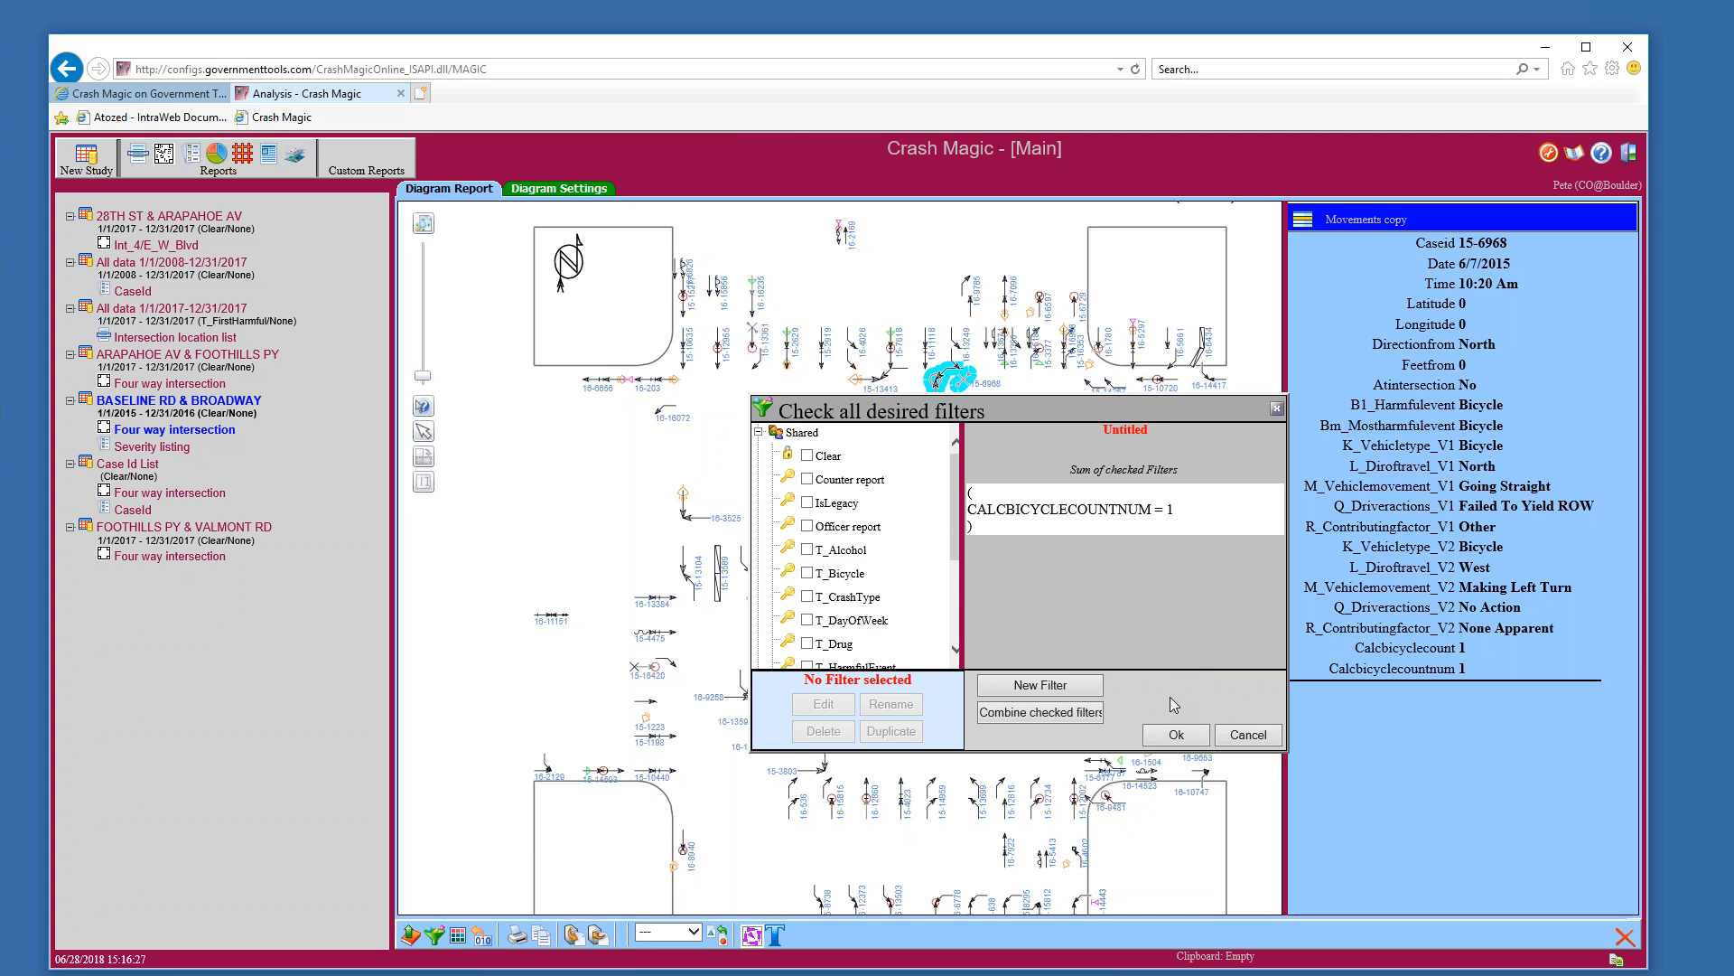
left_click(1173, 735)
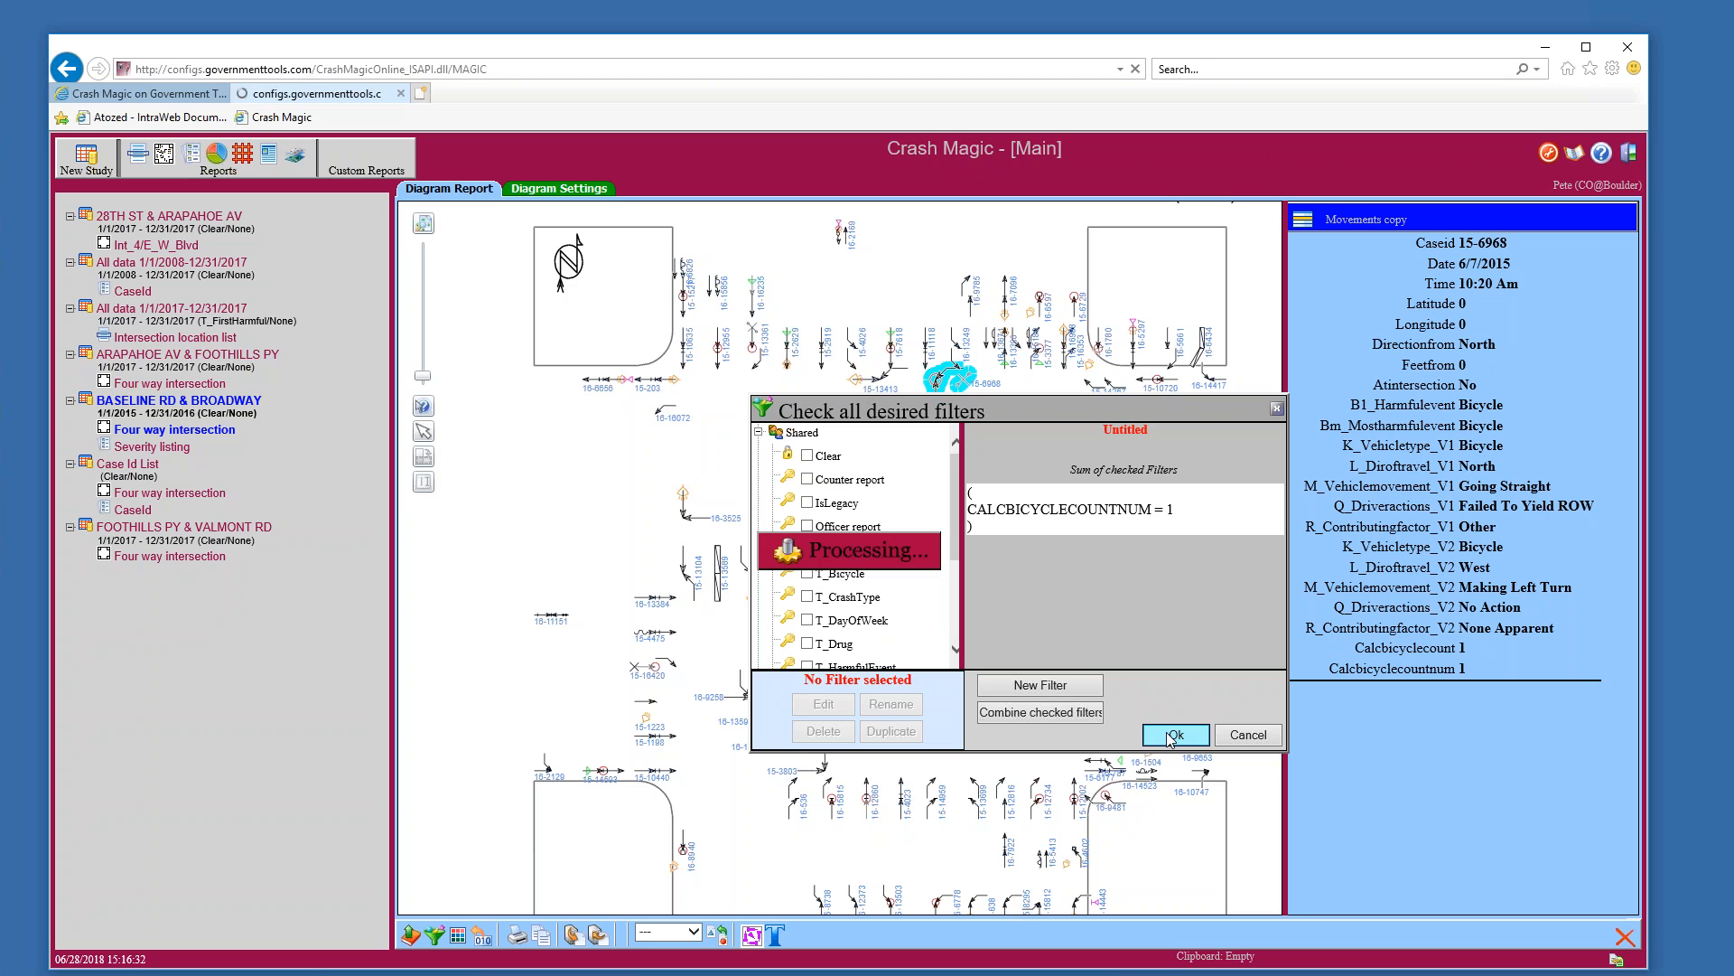